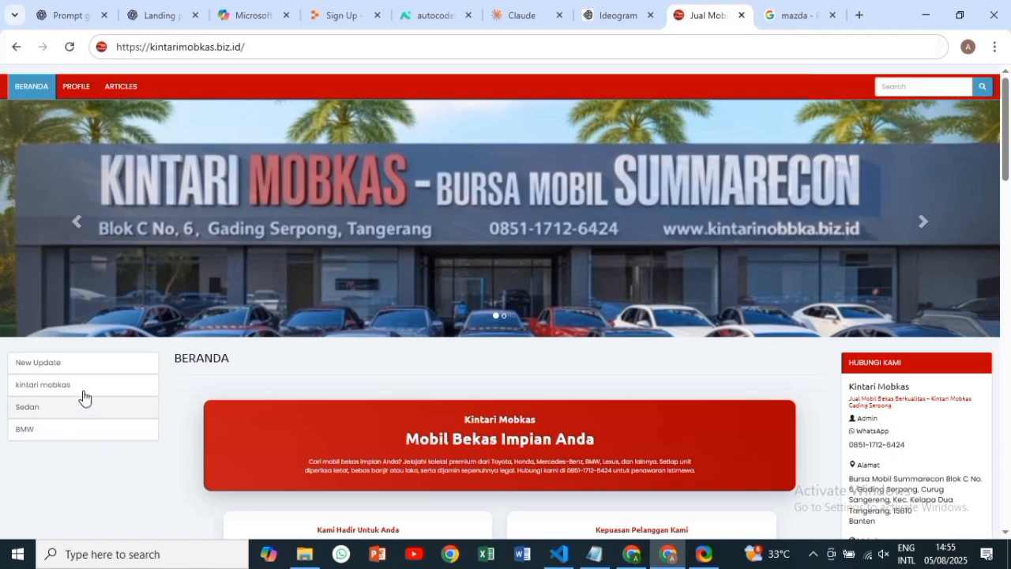
- Open the admin panel at kintarimobkas.biz.id/panelMS and log in with the saved admin credentials
left_click(277, 44)
left_click(277, 44)
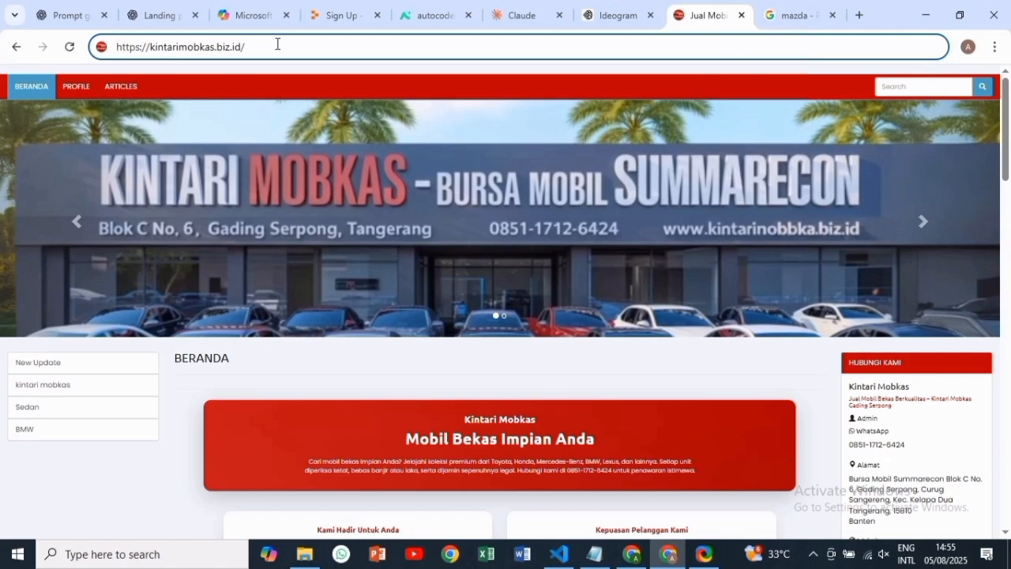
type("P")
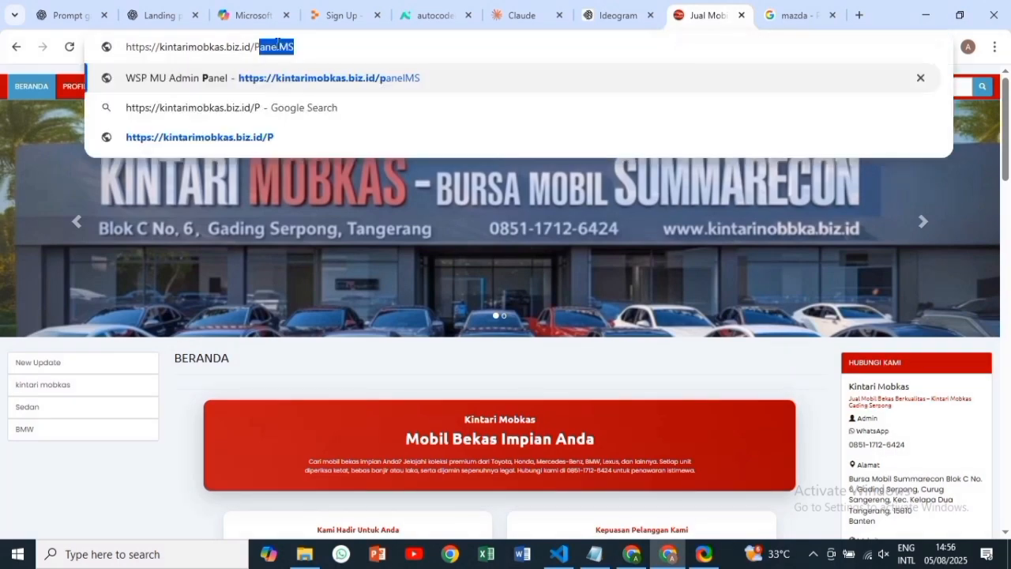
type("ANELMS")
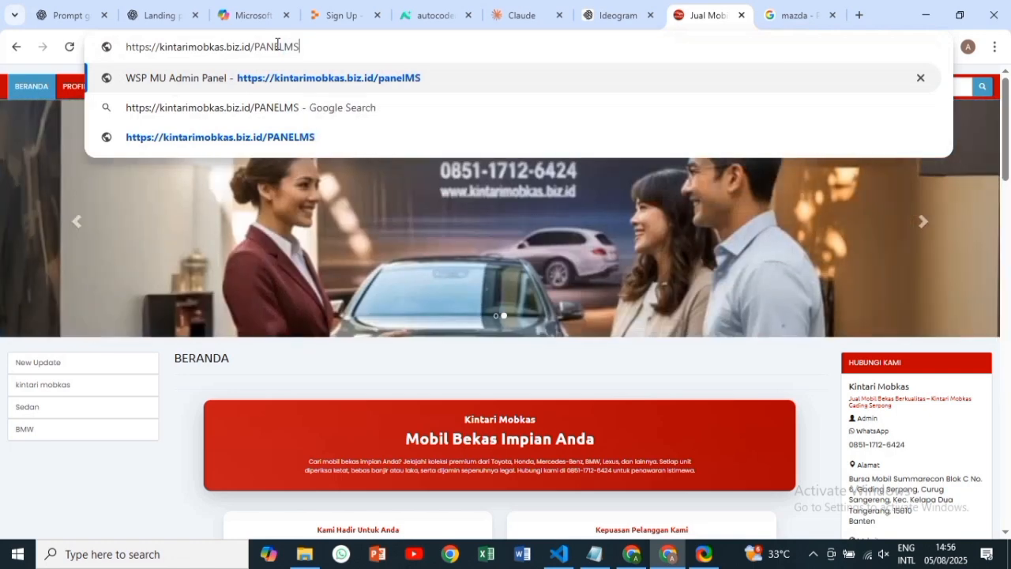
key("Return")
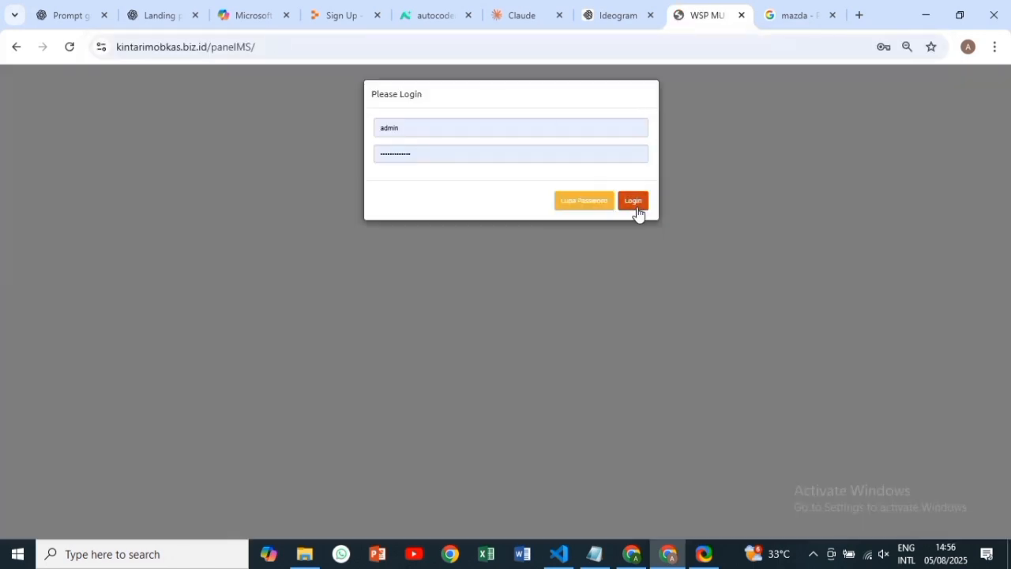
left_click(636, 208)
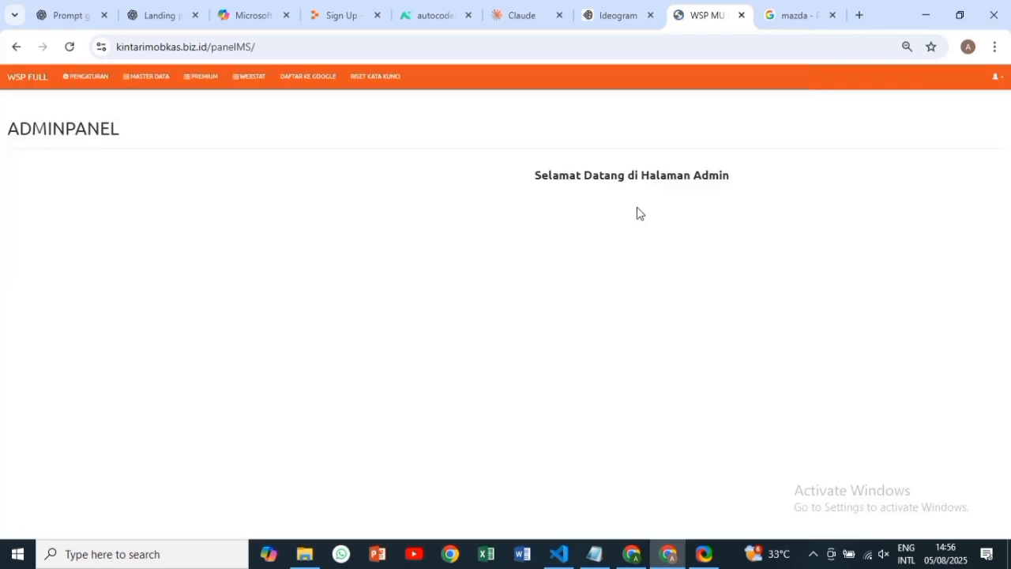
- Add a new category named Mazda with order number 8 to the site's master data
left_click(147, 89)
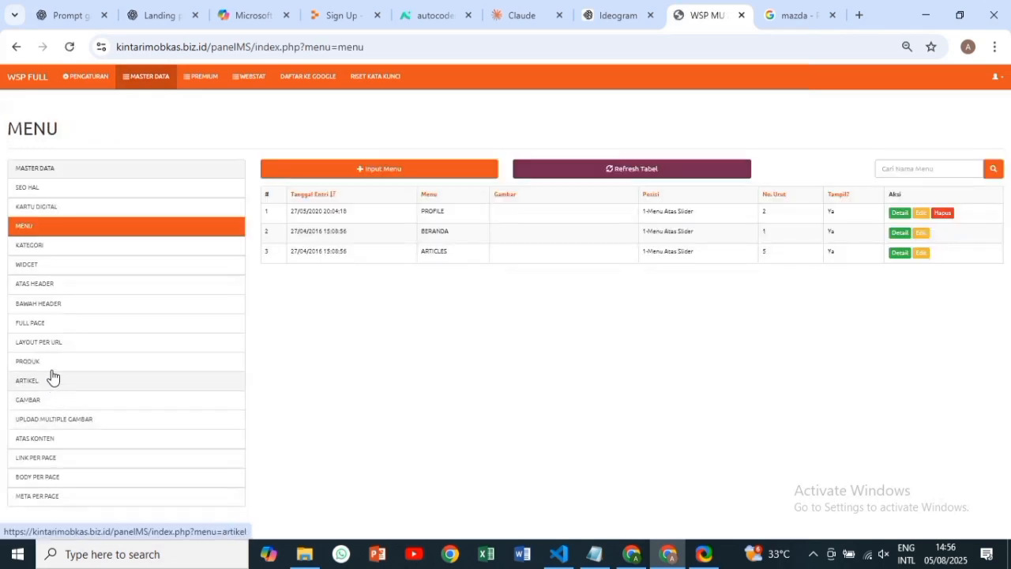
left_click(63, 251)
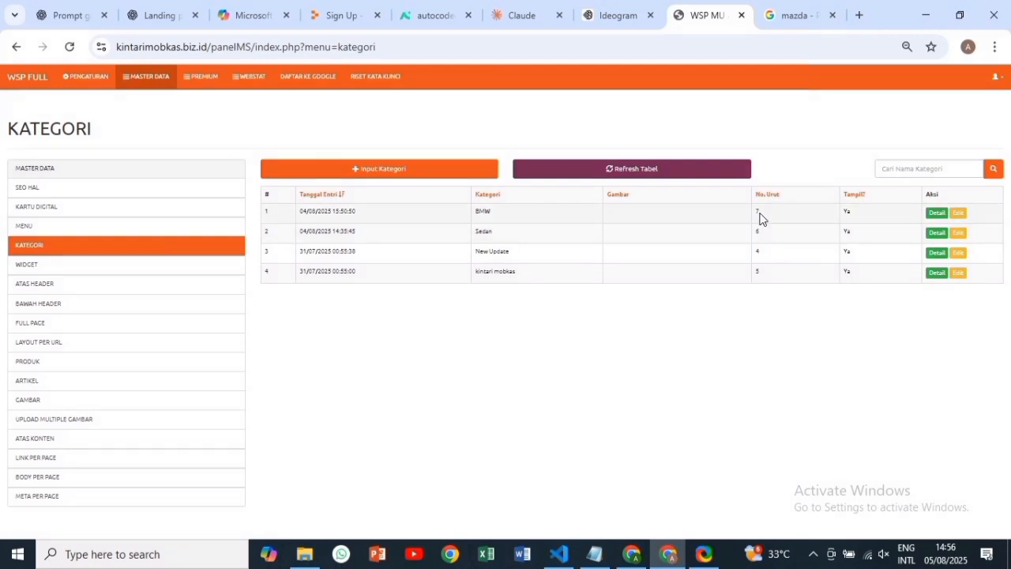
left_click(455, 182)
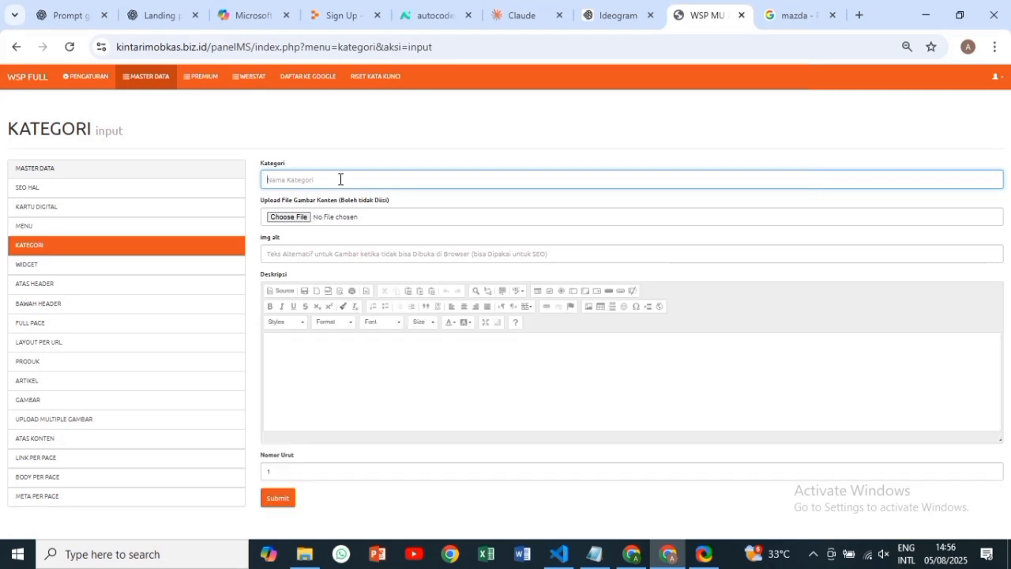
type("m")
key("BackSpace")
type("M")
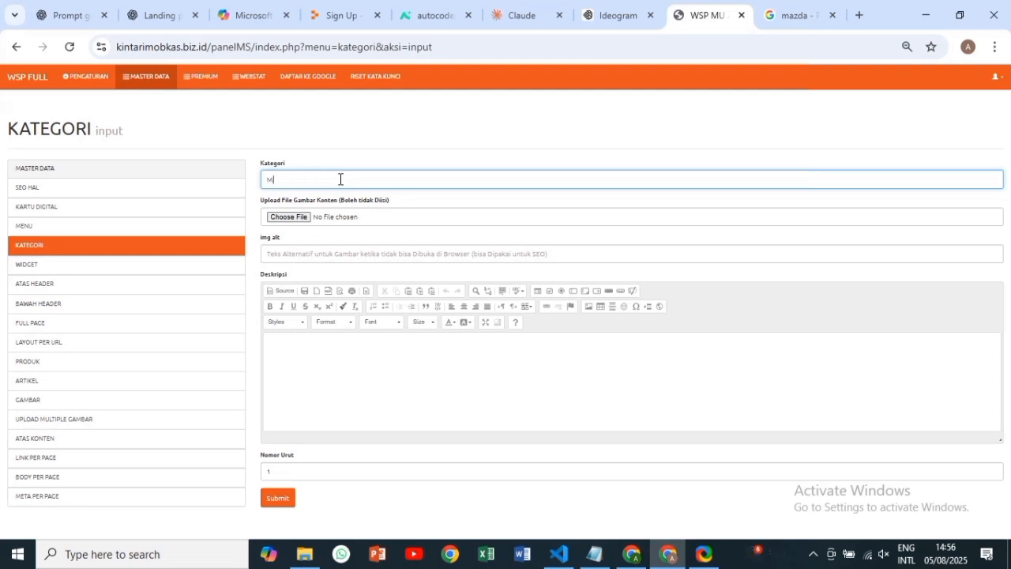
type("azda")
left_click(383, 484)
left_click(386, 469)
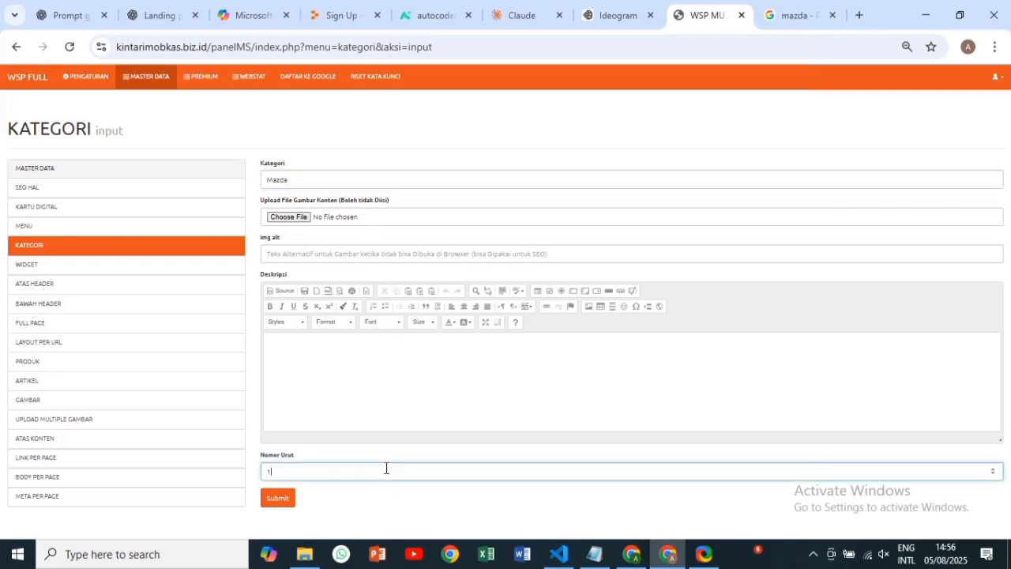
type("8")
left_click(277, 501)
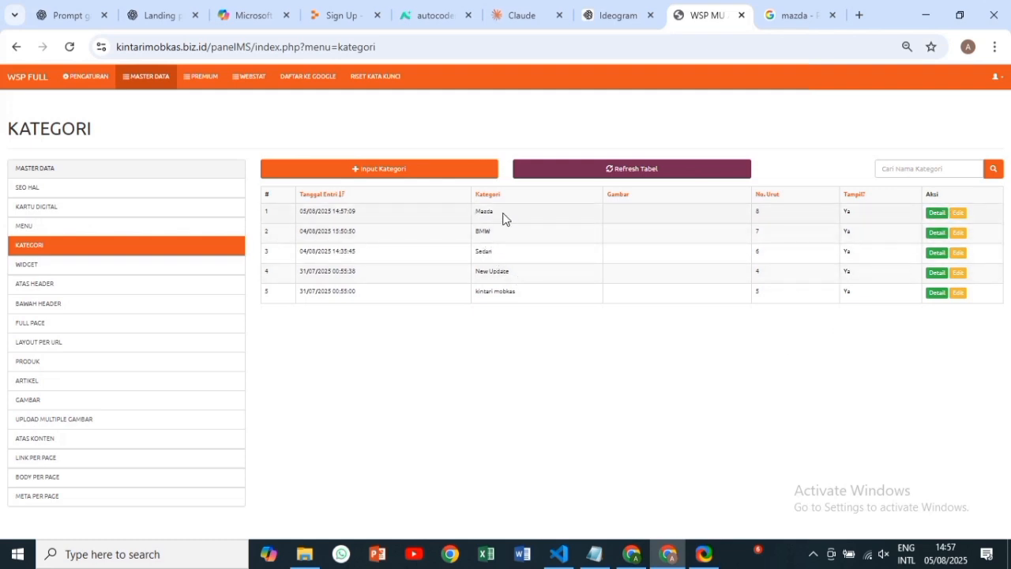
- Go back to the public kintarimobkas.biz.id home page and open the Mazda category
left_click(429, 47)
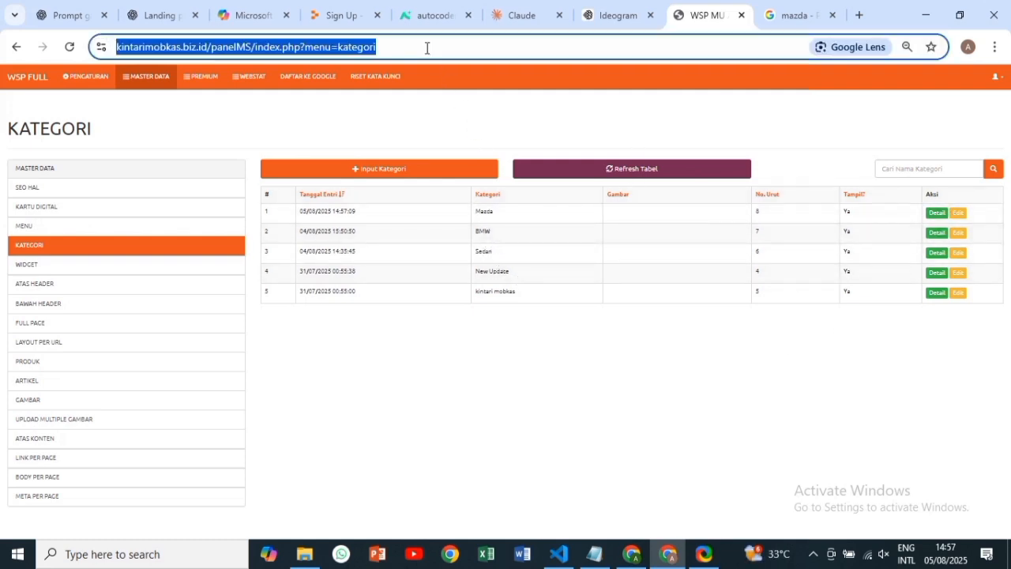
double_click(426, 47)
left_click_drag(280, 49, 261, 51)
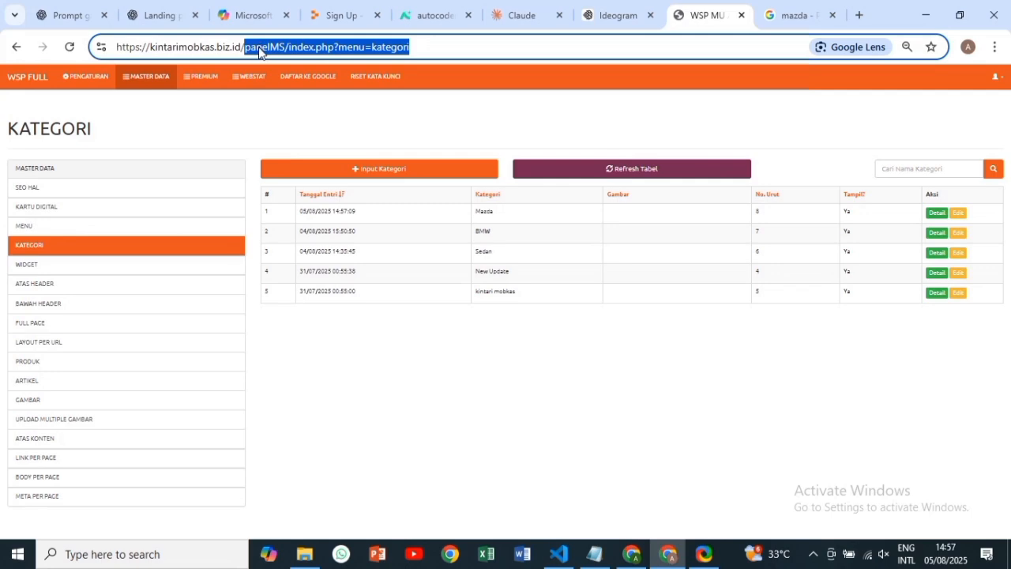
key("BackSpace")
key("Return")
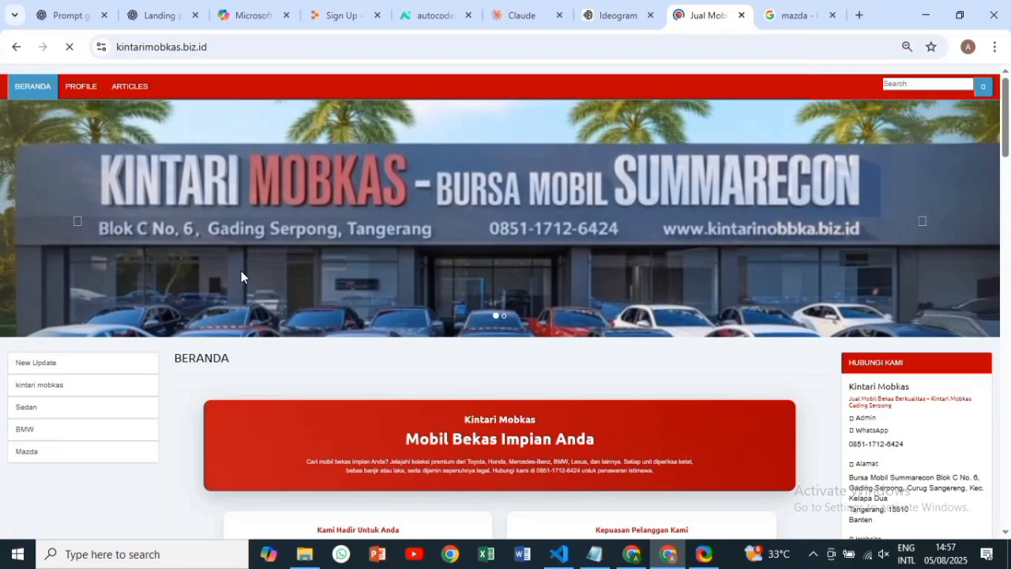
left_click(52, 463)
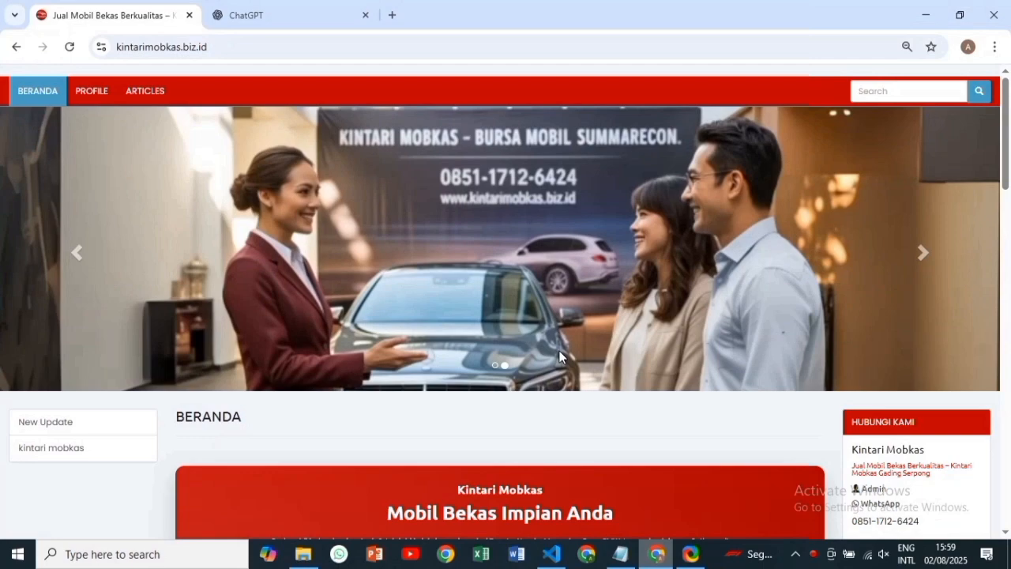
- Review the long-tail keyword, SEO article and metadata prompts in the Notepad notes, and close the view of them
left_click(631, 560)
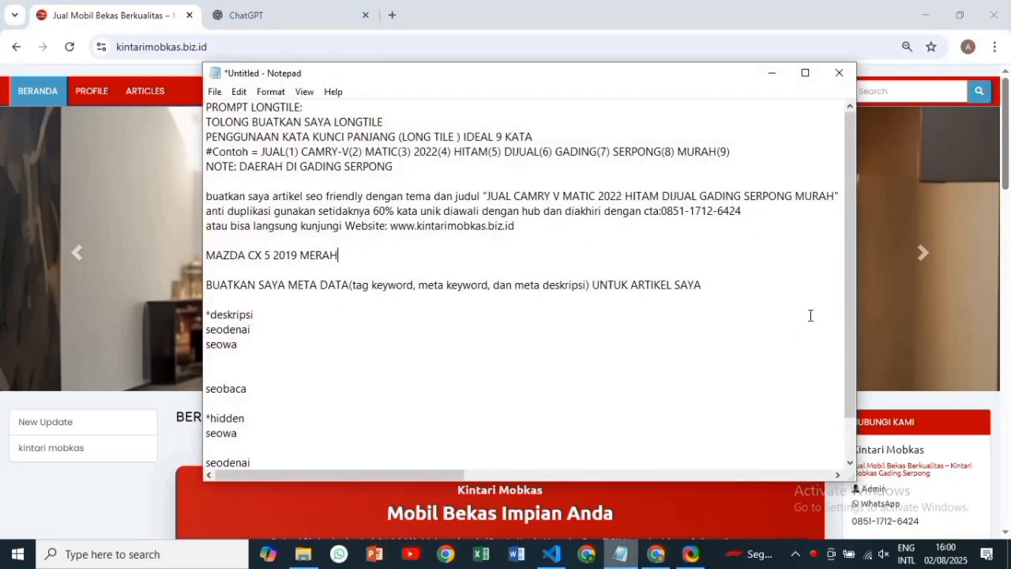
mouse_move(856, 252)
left_mouse_down()
mouse_move(849, 292)
mouse_move(848, 235)
left_mouse_up()
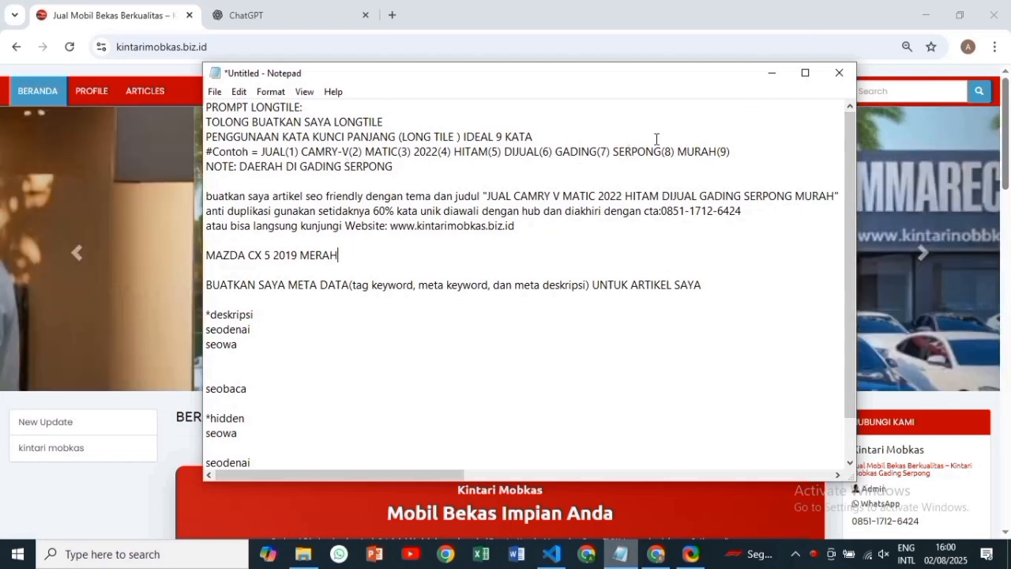
left_click(770, 74)
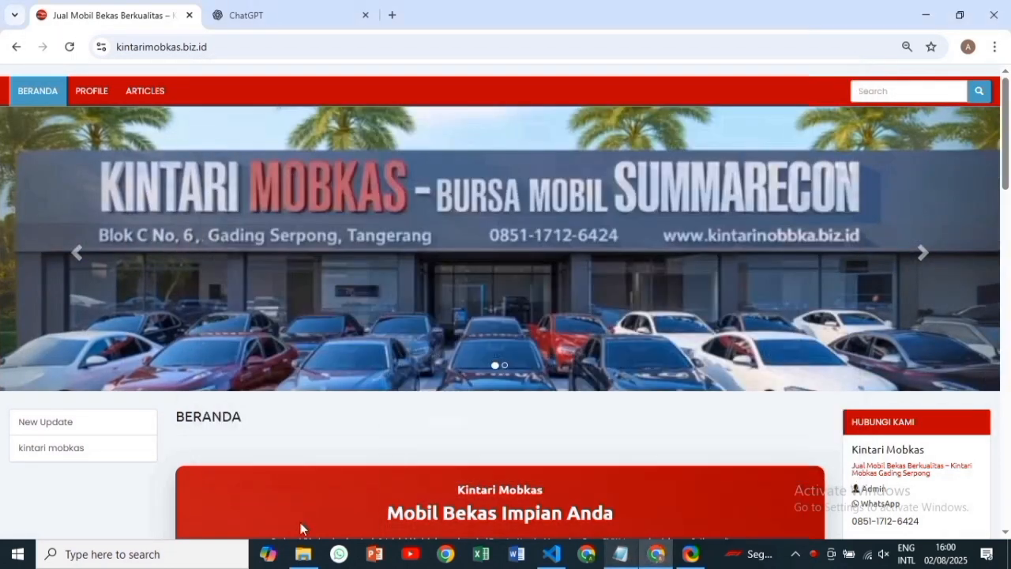
mouse_move(303, 549)
left_click(327, 479)
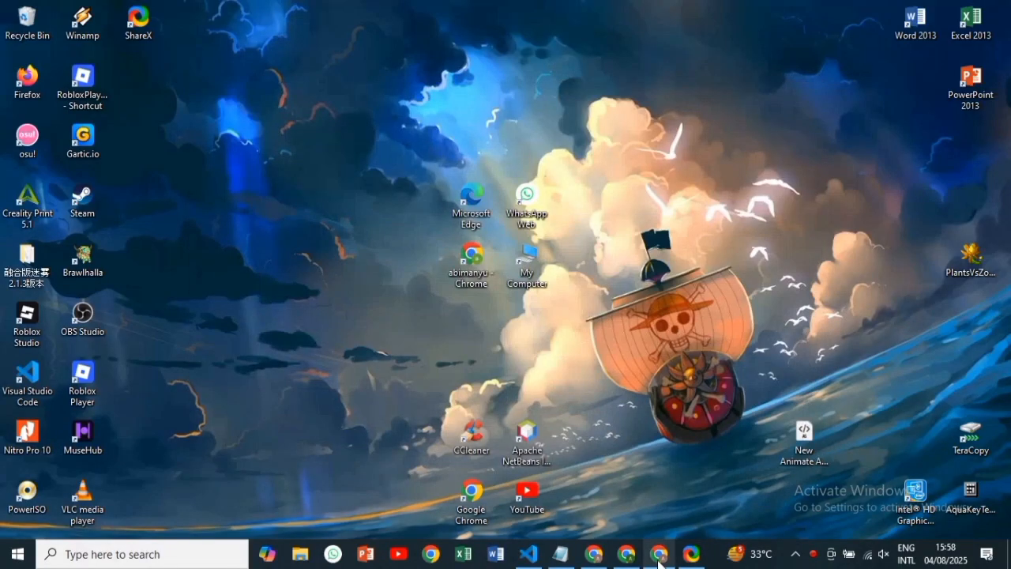
- Copy the Indonesian request for an Ideogram prompt about a grey sports car in a showroom from PROMPT ARTIKEL.txt in Notepad
mouse_move(660, 559)
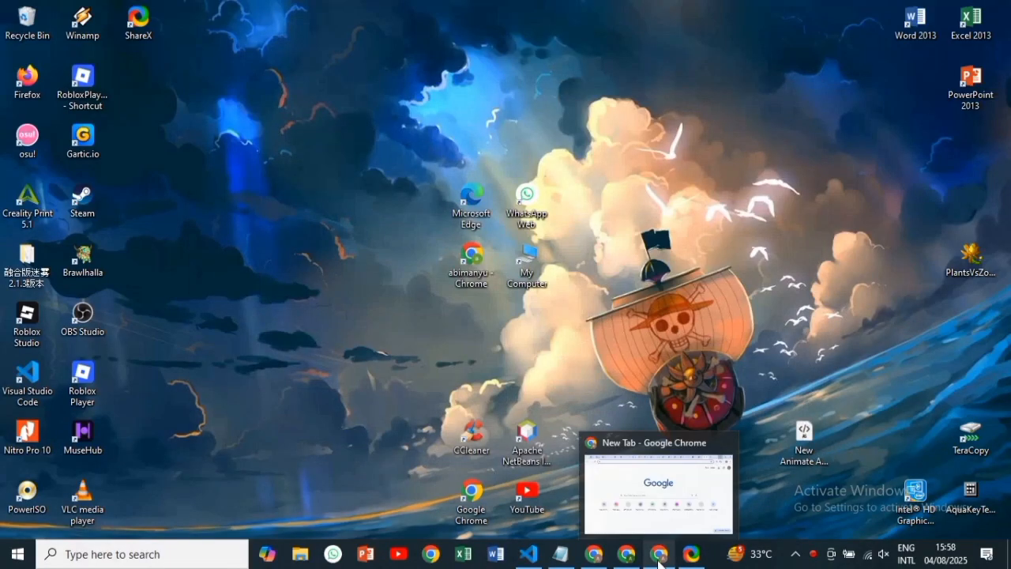
left_click(594, 553)
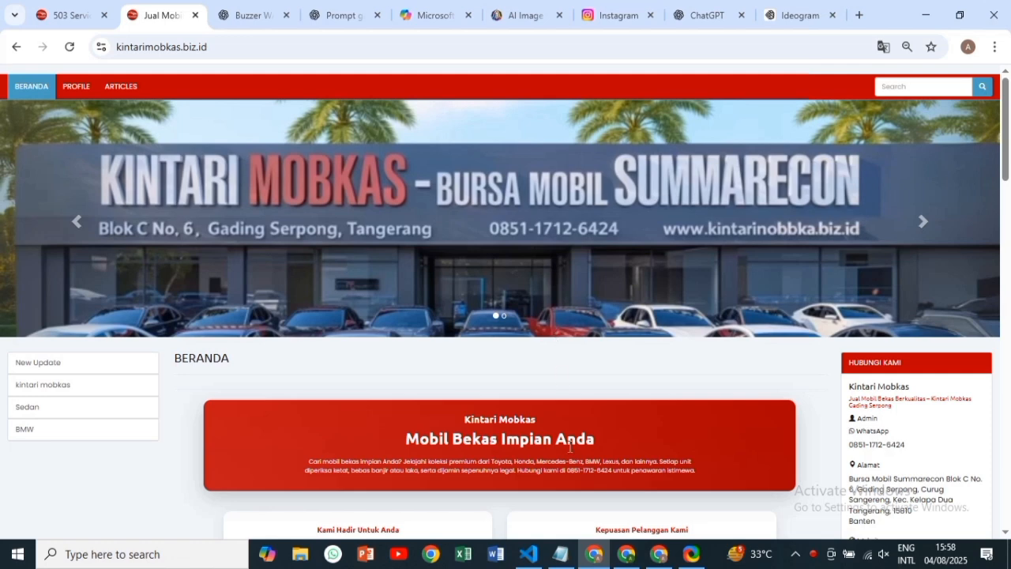
left_click(560, 555)
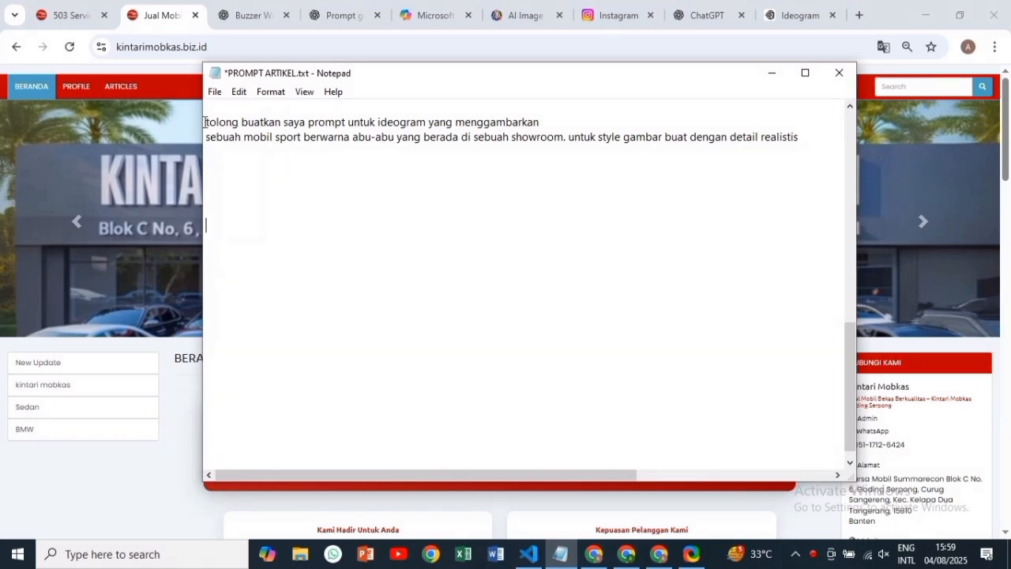
left_click_drag(205, 123, 726, 167)
key("ctrl+c")
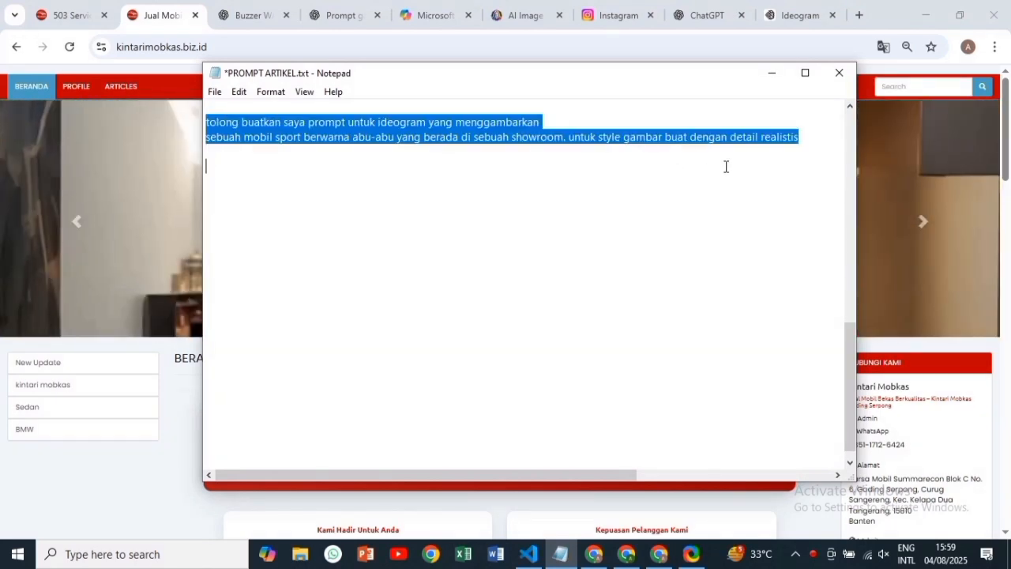
- Switch to ChatGPT and submit the copied request for a realistic grey sports car image prompt
left_click(760, 79)
left_click(713, 7)
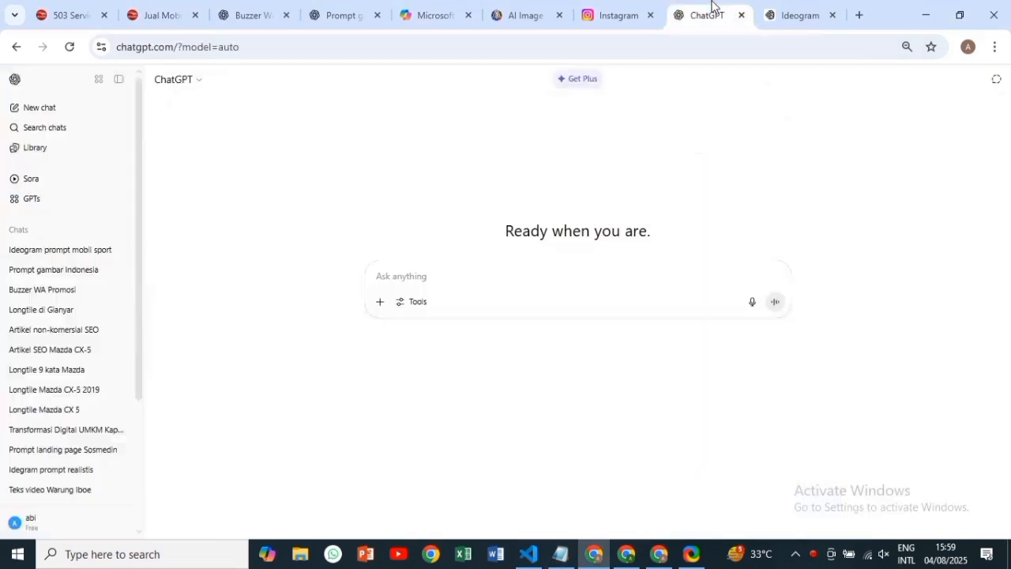
key("ctrl+v")
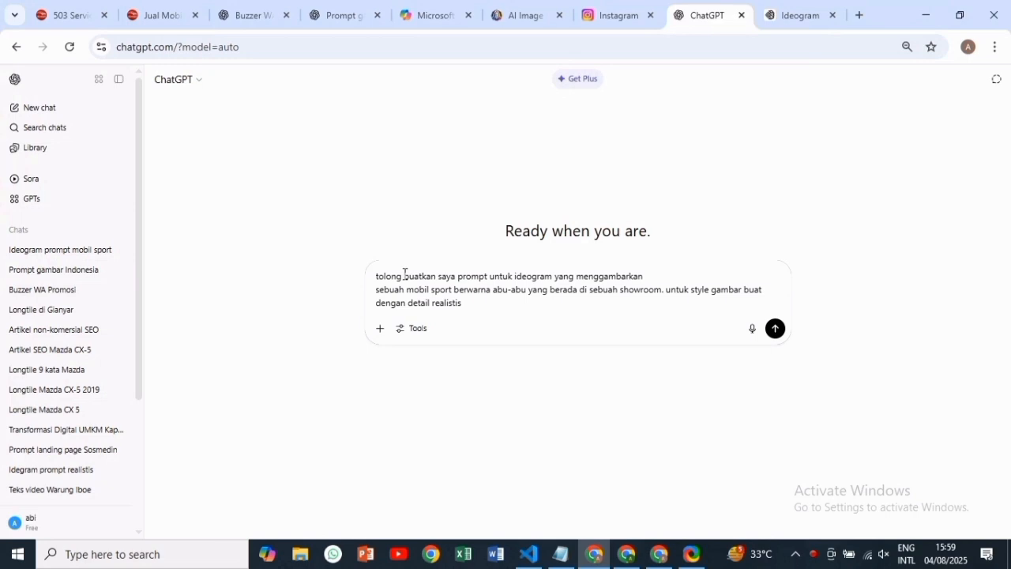
left_click(775, 329)
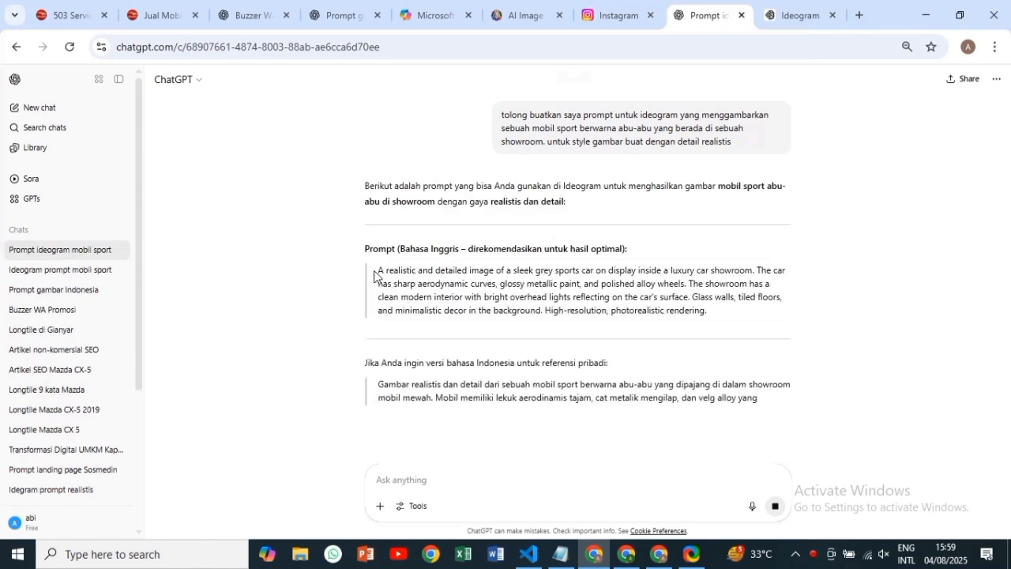
- Copy the English sports car prompt from ChatGPT's answer and paste it into Ideogram's image description
left_click_drag(376, 273, 743, 314)
key("ctrl+c")
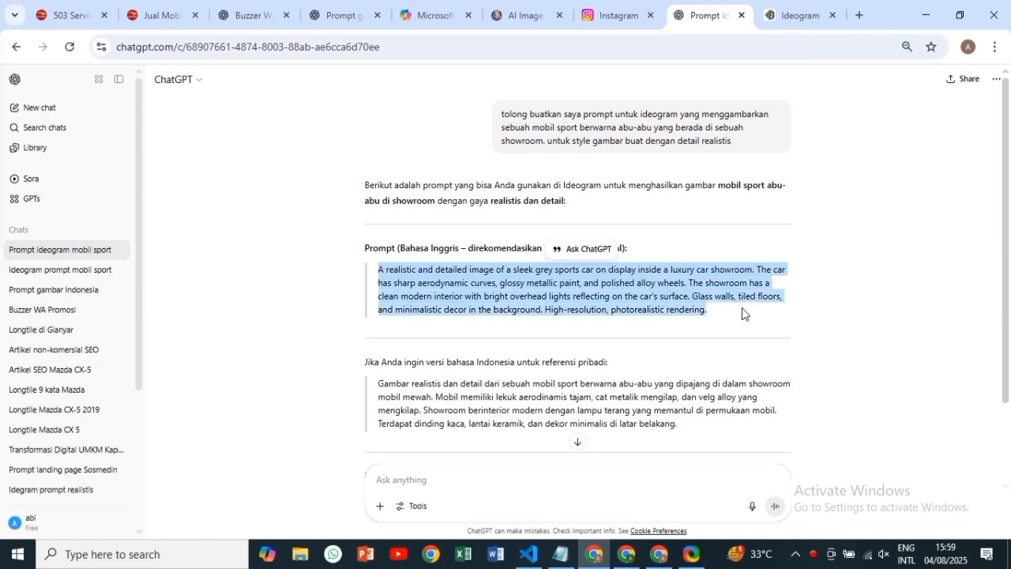
left_click(880, 295)
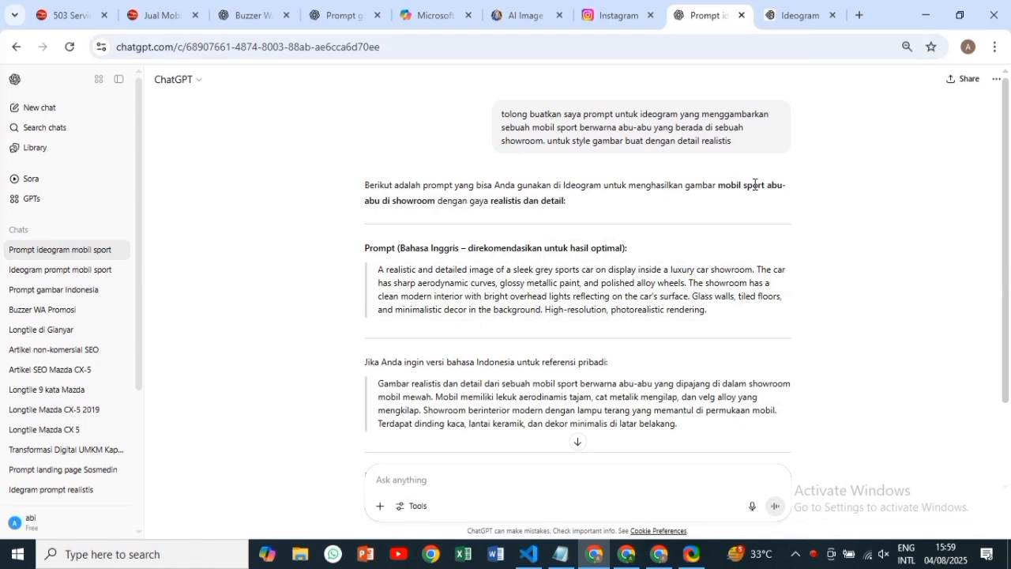
left_click(794, 15)
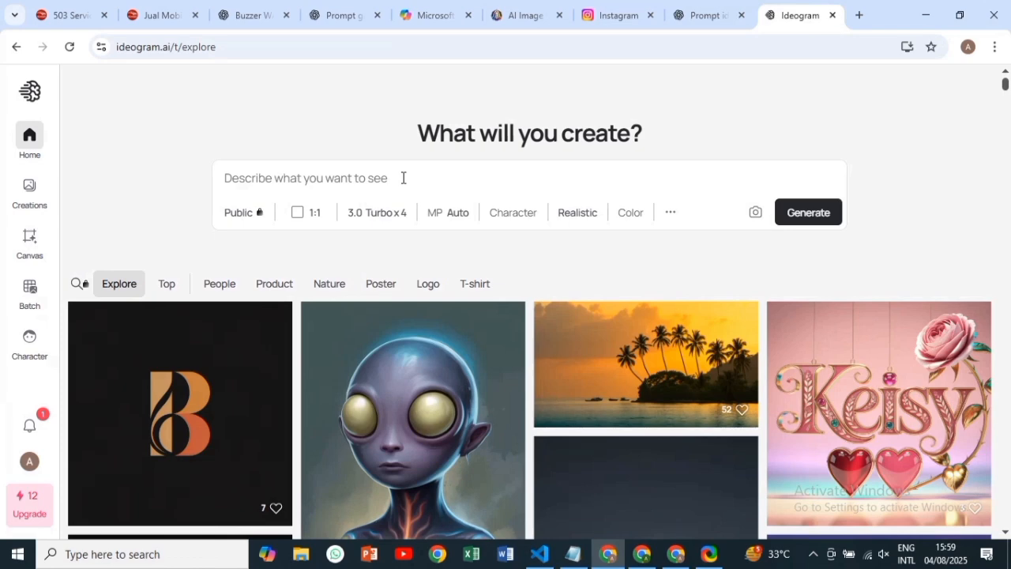
key("ctrl+v")
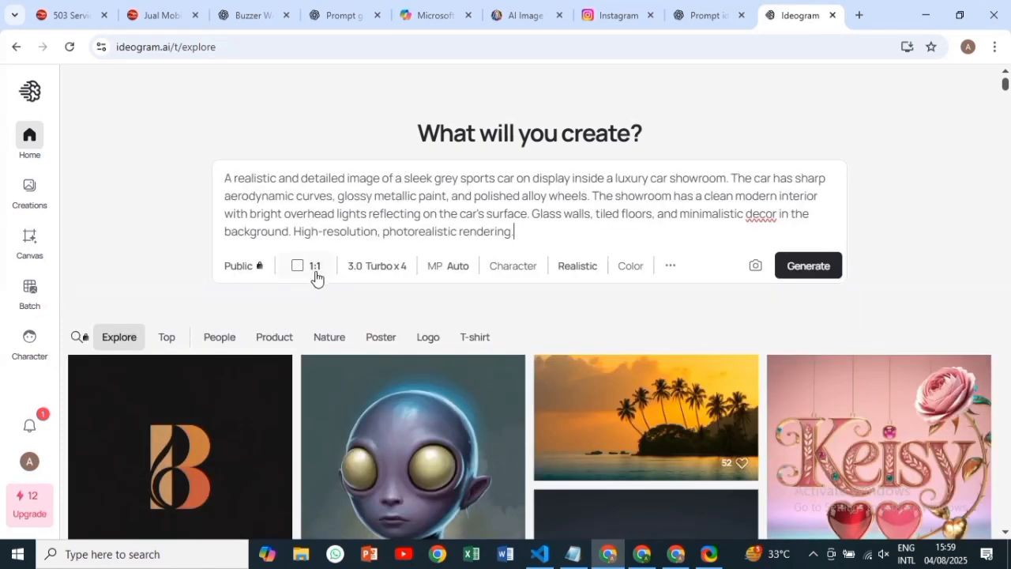
- Keep the image's aspect ratio at 1:1 (Square) and choose the Realistic style for the sports car image
left_click(315, 277)
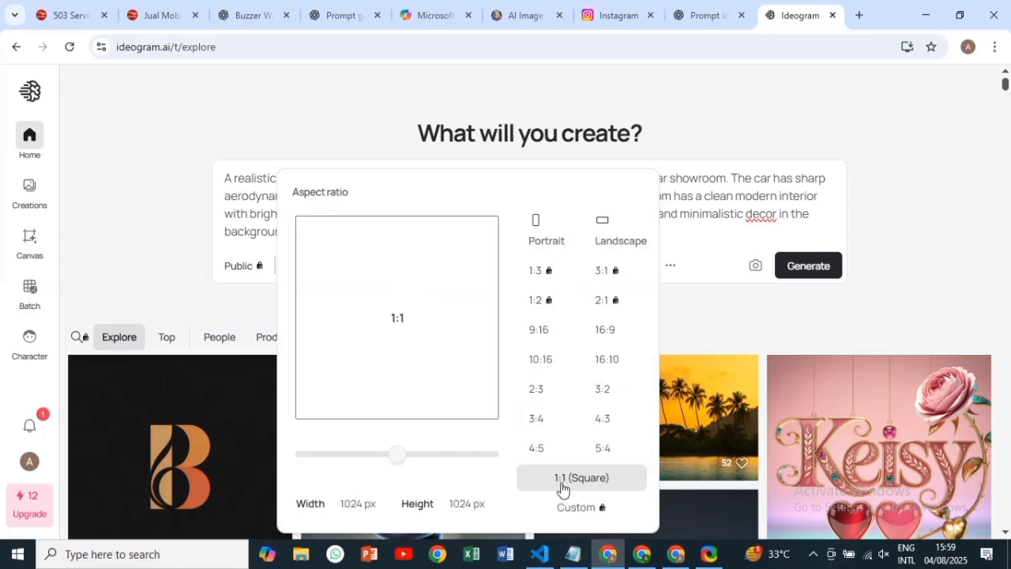
left_click(702, 235)
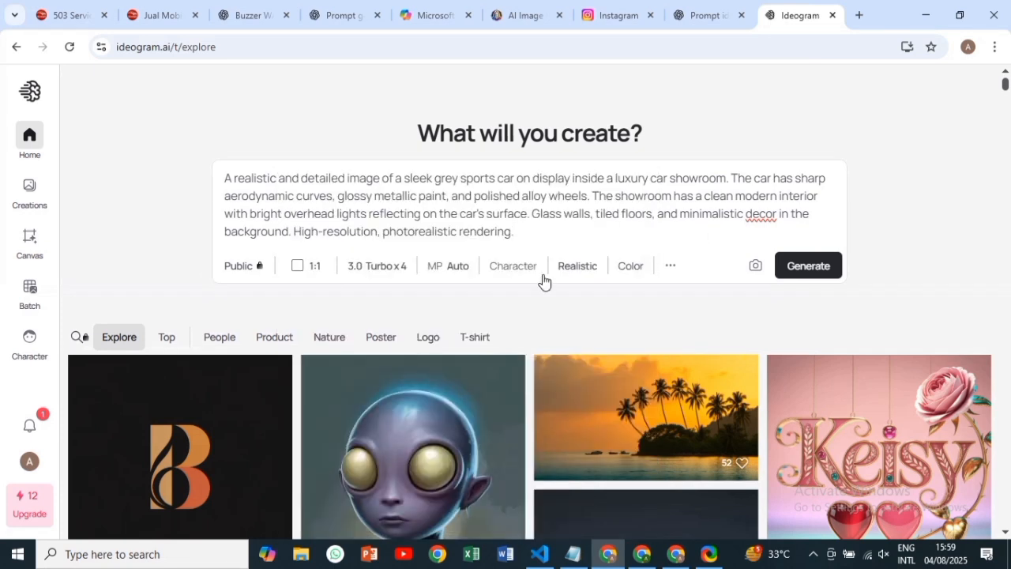
left_click(578, 275)
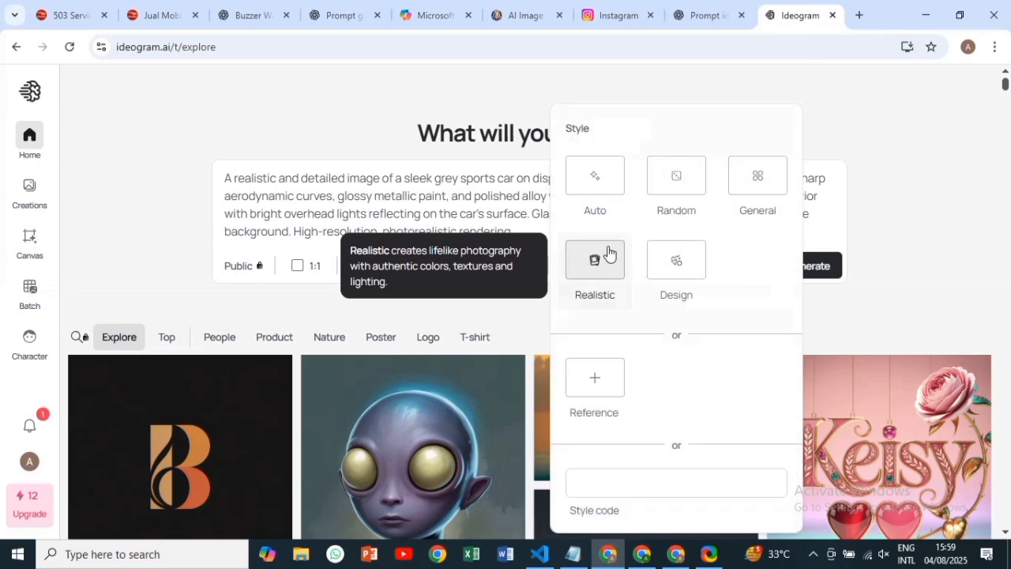
left_click(598, 283)
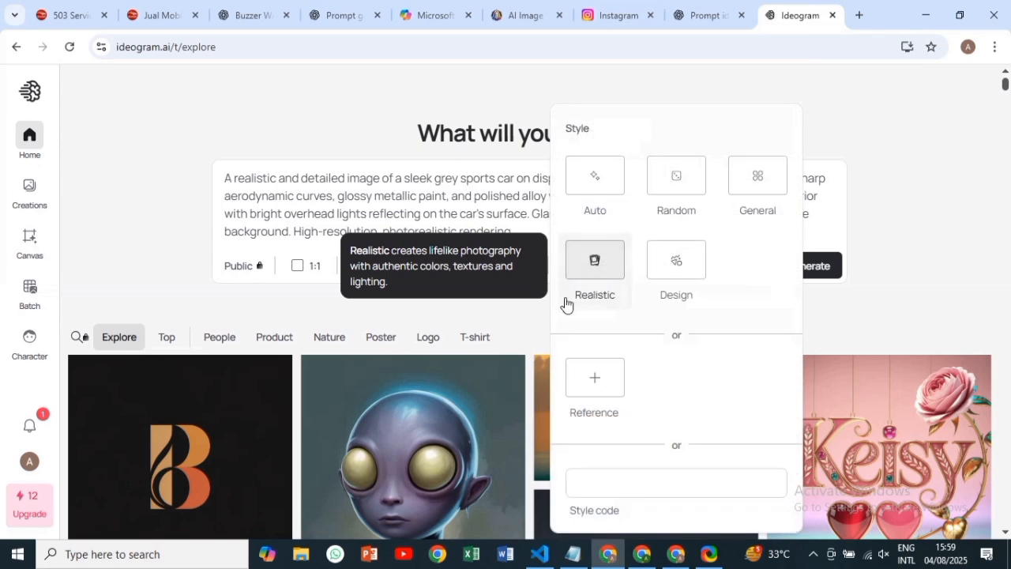
left_click(514, 233)
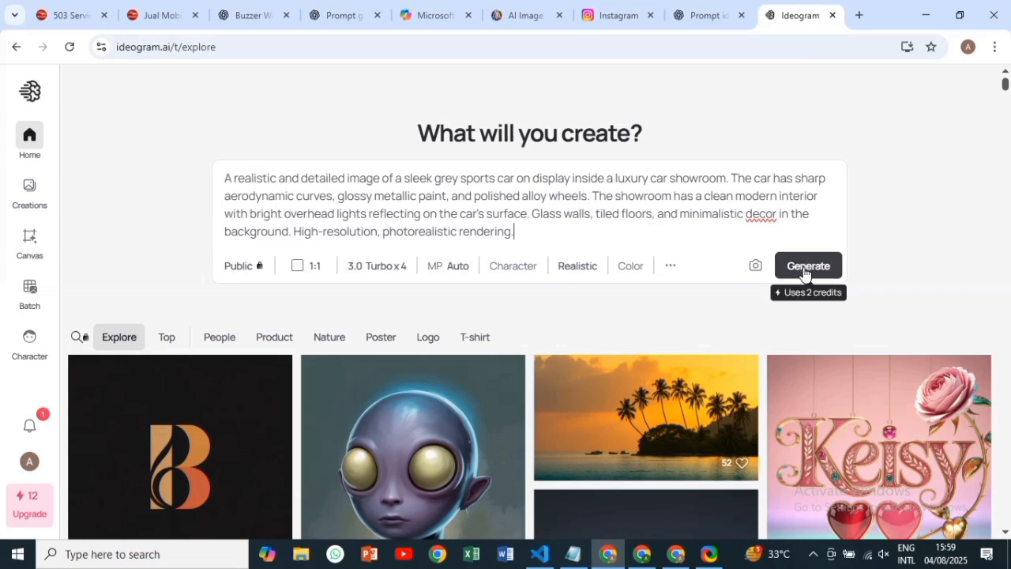
- Generate the realistic grey sports car image from the entered description
key("Return")
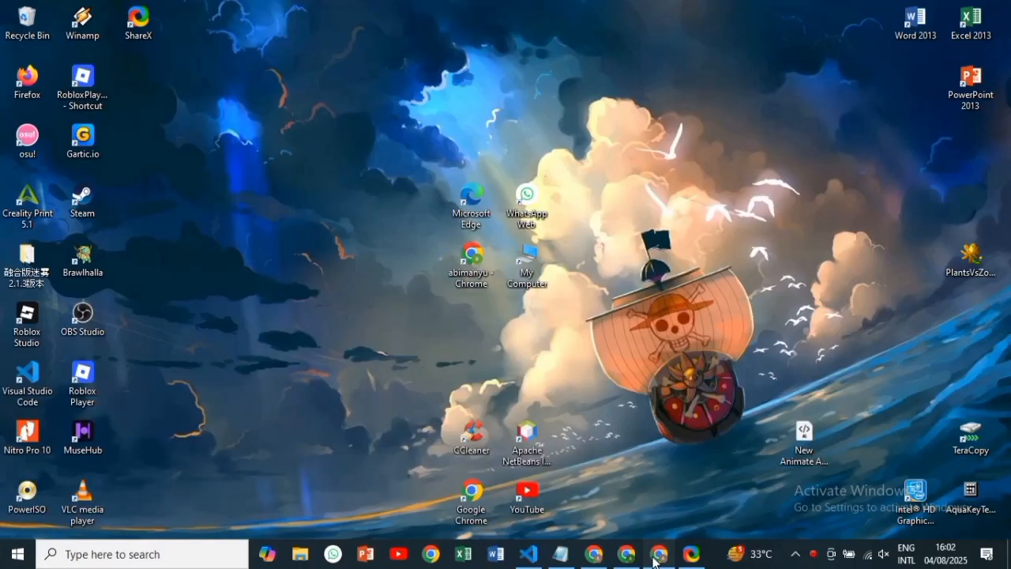
- Switch to Canva and create a new custom-size design of 450 × 450 px
left_click(657, 556)
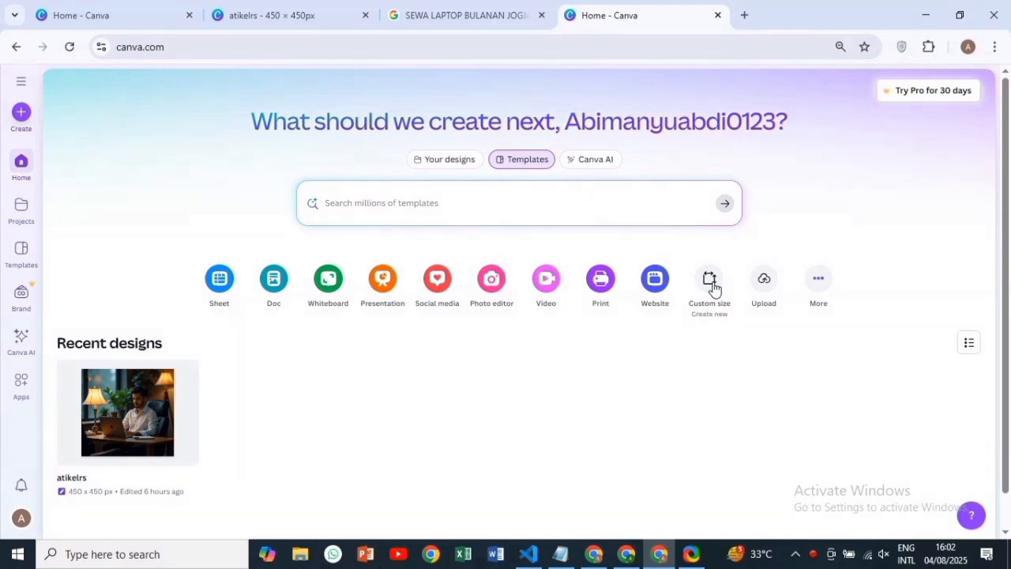
left_click(711, 284)
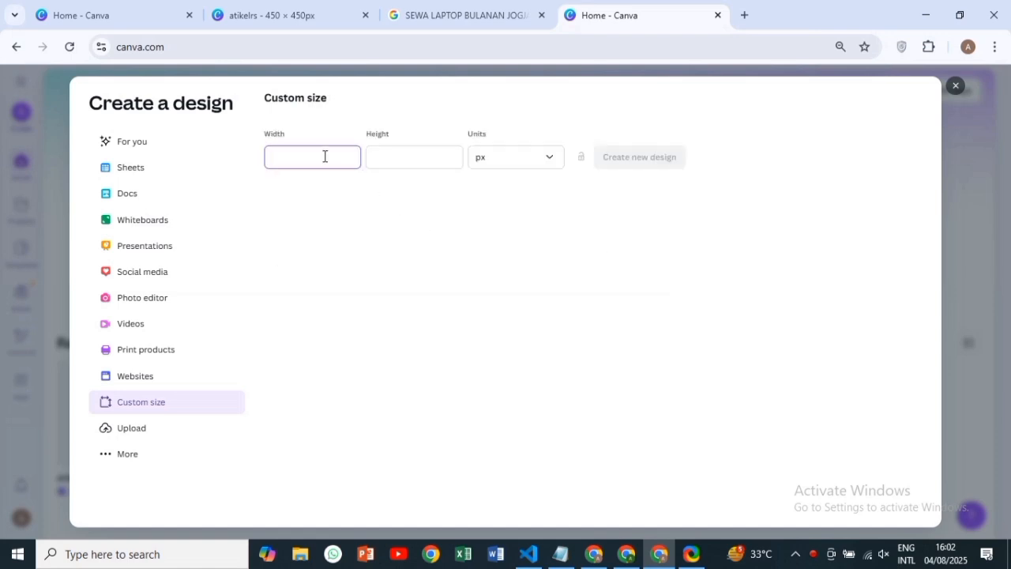
type("450")
left_click(398, 159)
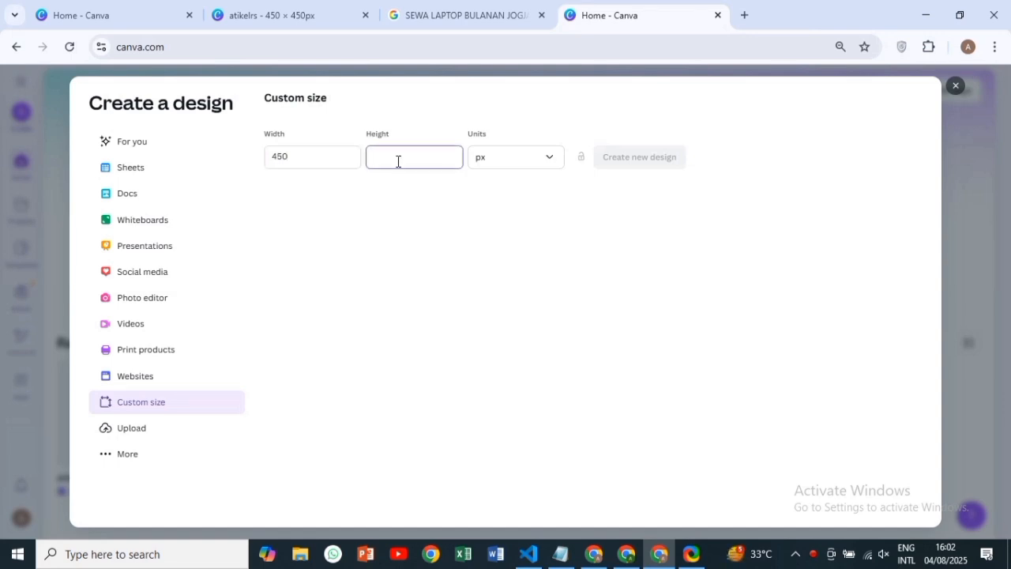
type("450")
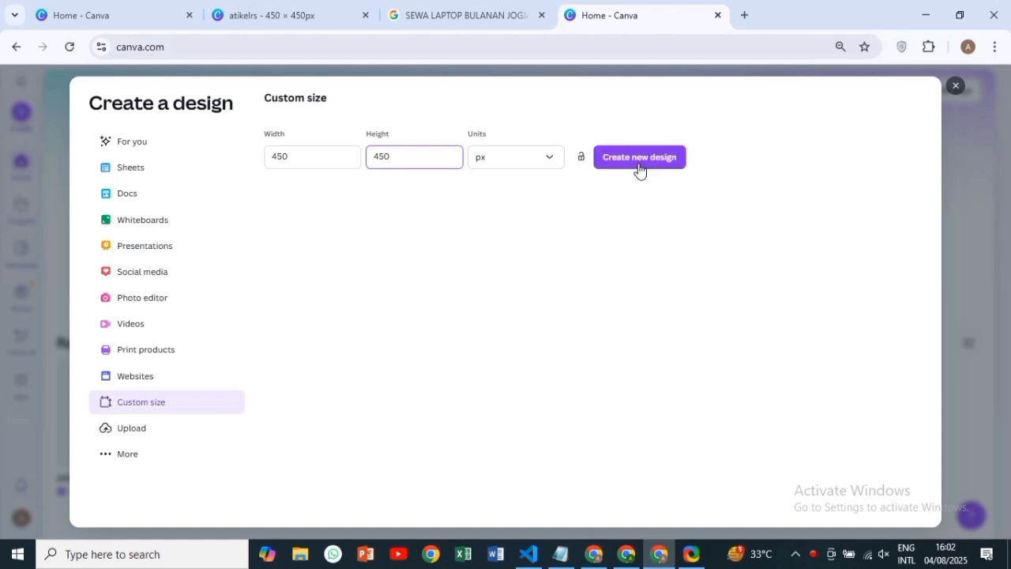
left_click(639, 162)
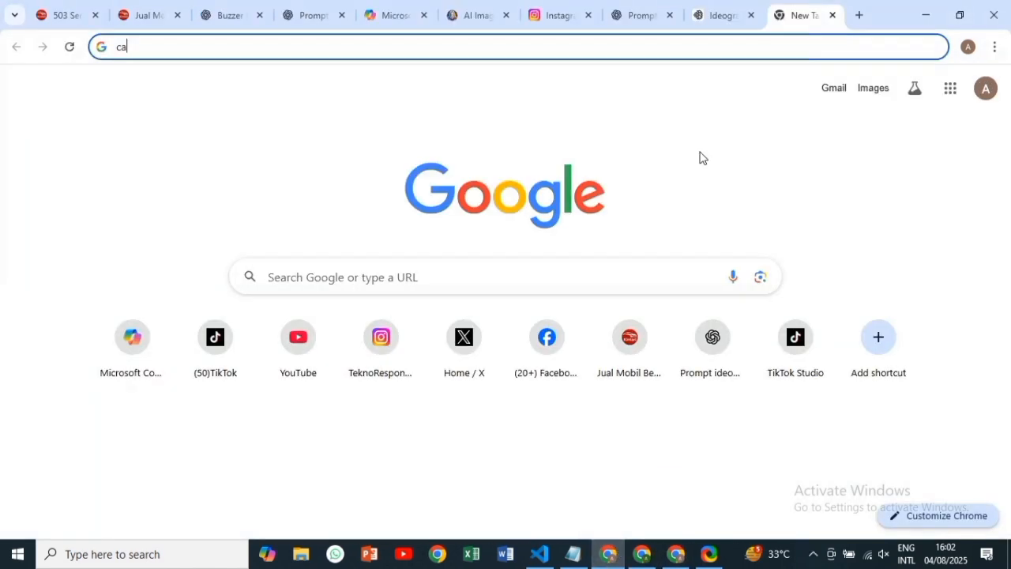
- Bring the fourth generated sports car image from Ideogram into the blank Canva design and set it as the page background
left_click(720, 15)
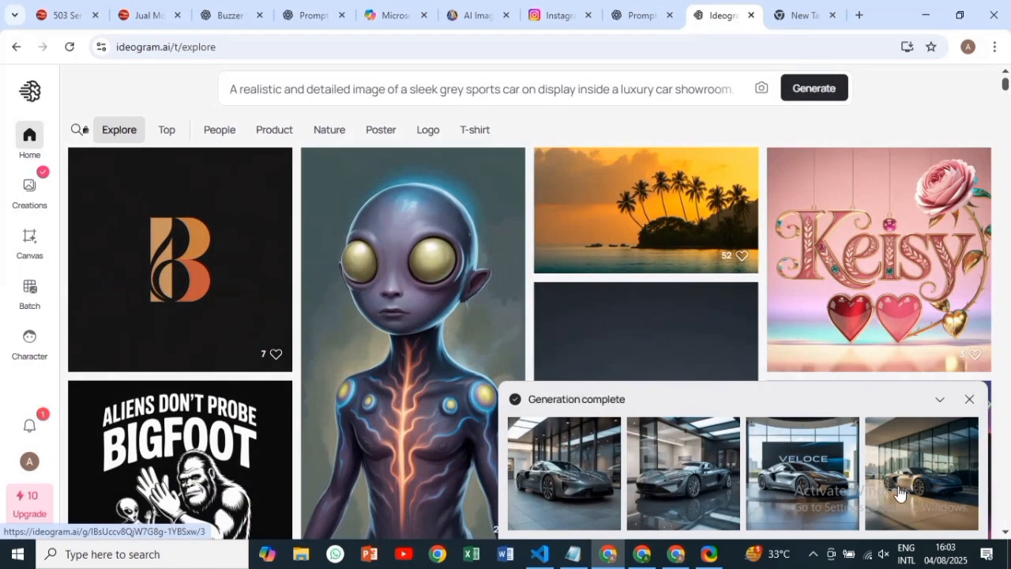
left_click_drag(904, 492, 510, 298)
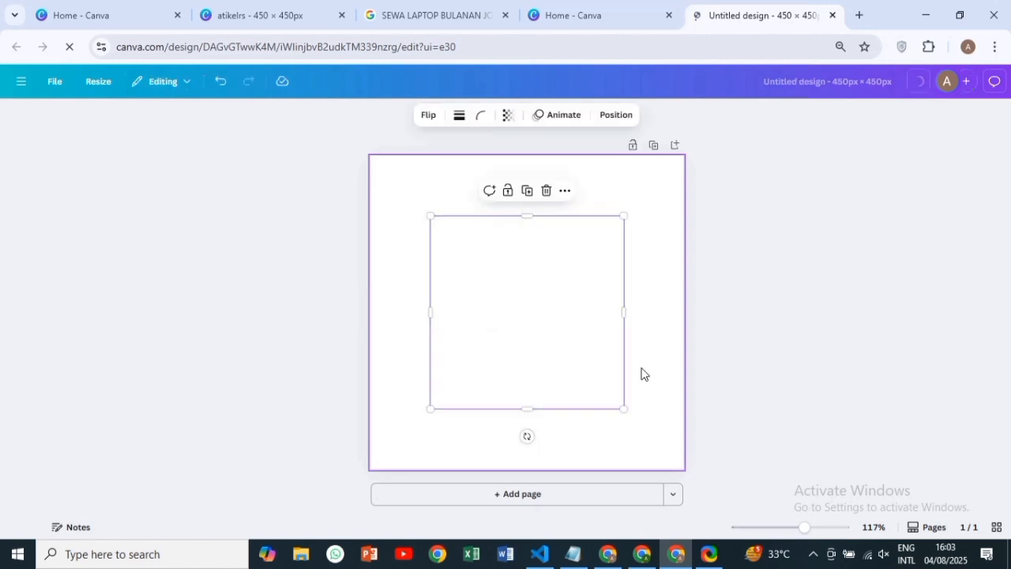
right_click(560, 317)
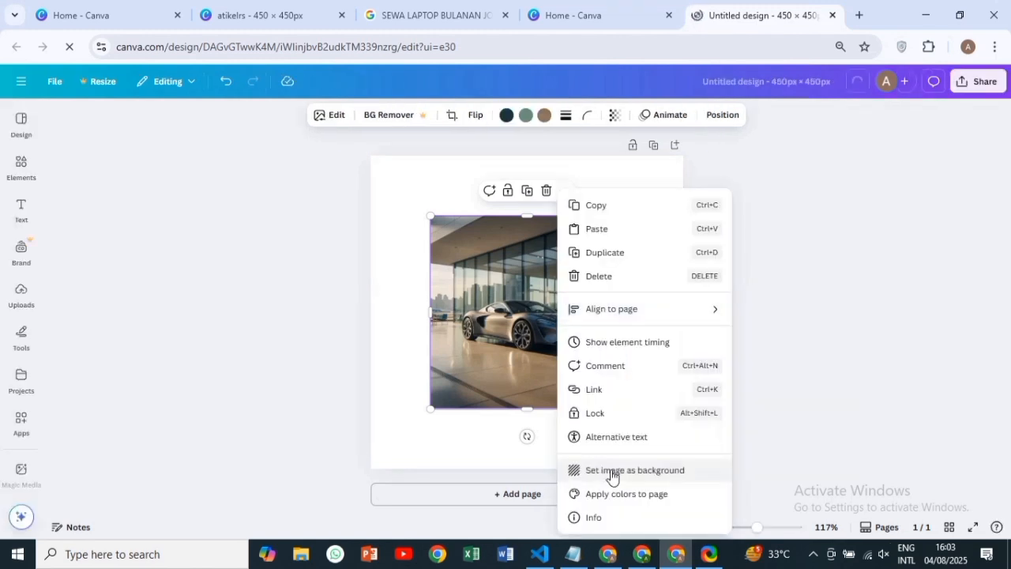
left_click(611, 471)
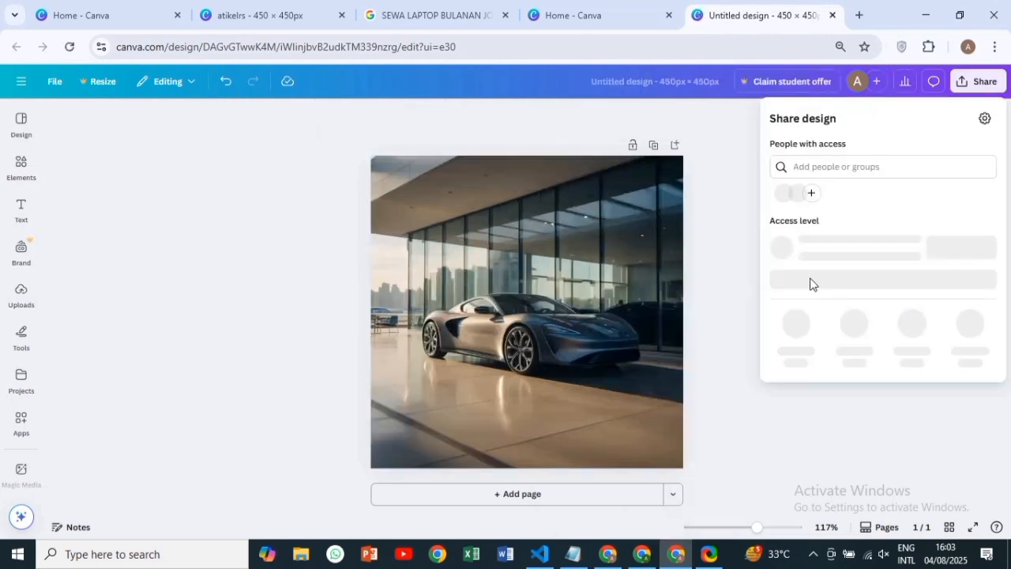
- Download the car design as a JPG at size 1 and quality 80, and check it in the recent downloads
left_click(796, 327)
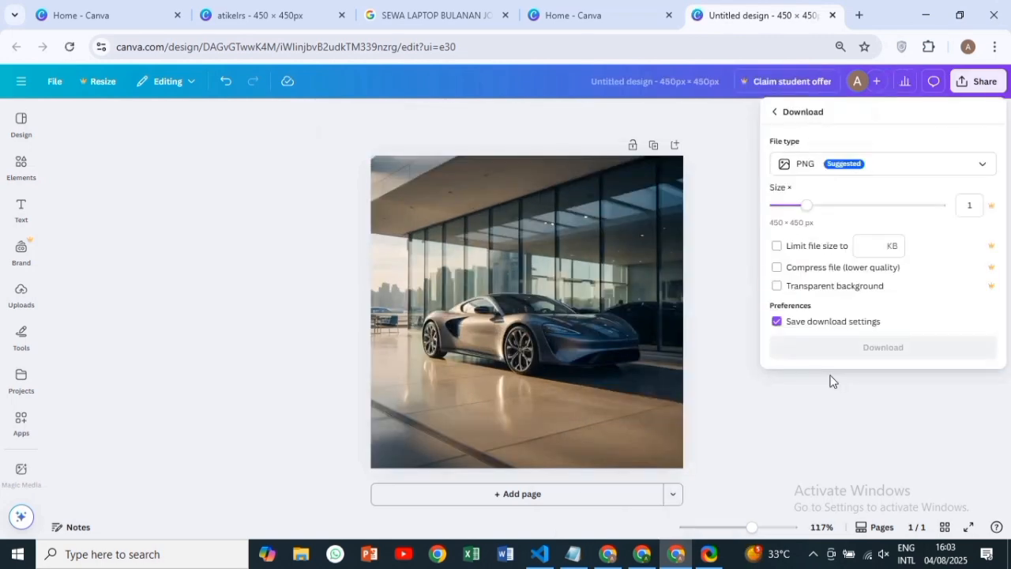
left_click(788, 163)
left_click(790, 162)
left_click(788, 164)
left_click(804, 202)
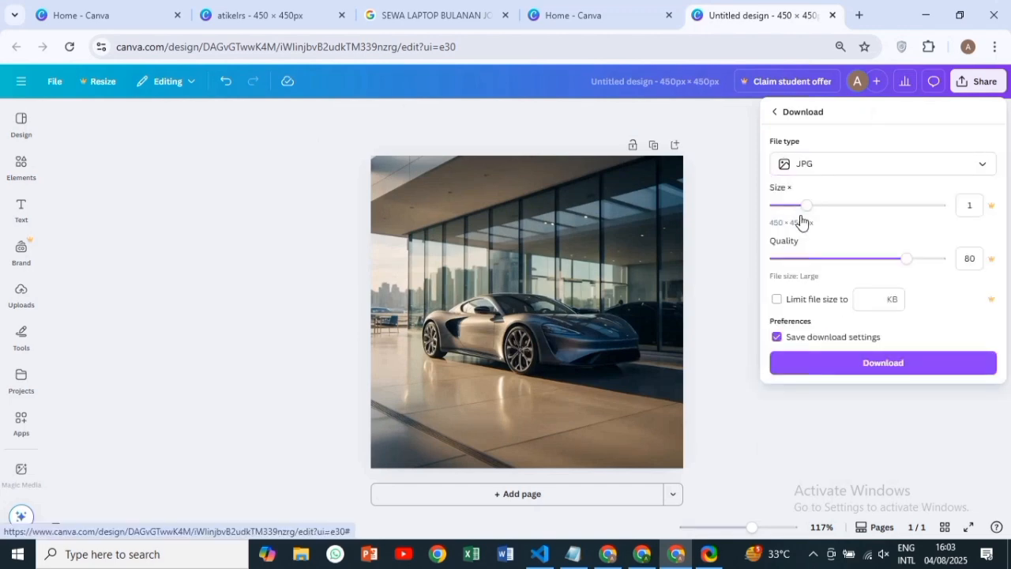
left_click(866, 374)
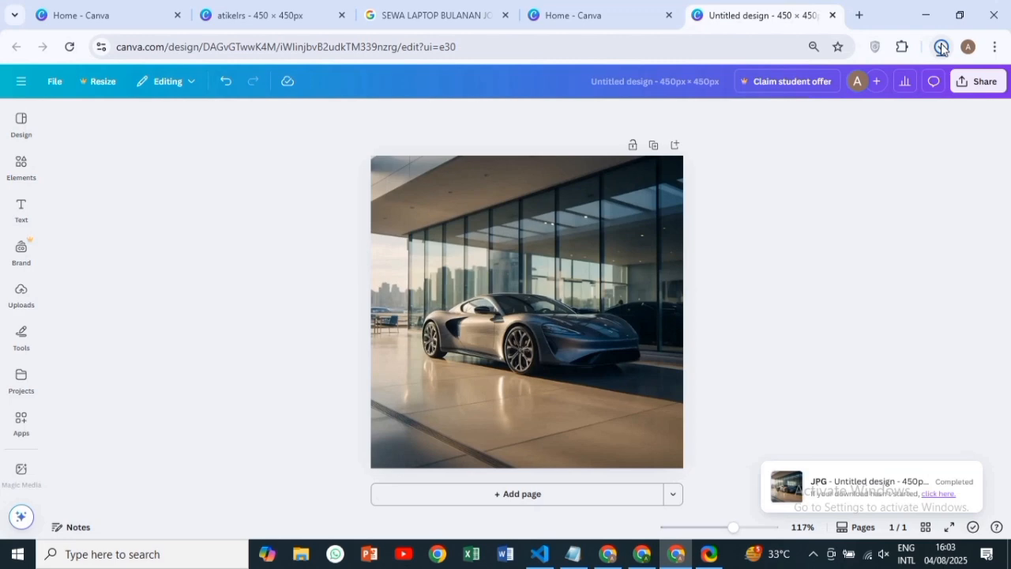
left_click(941, 47)
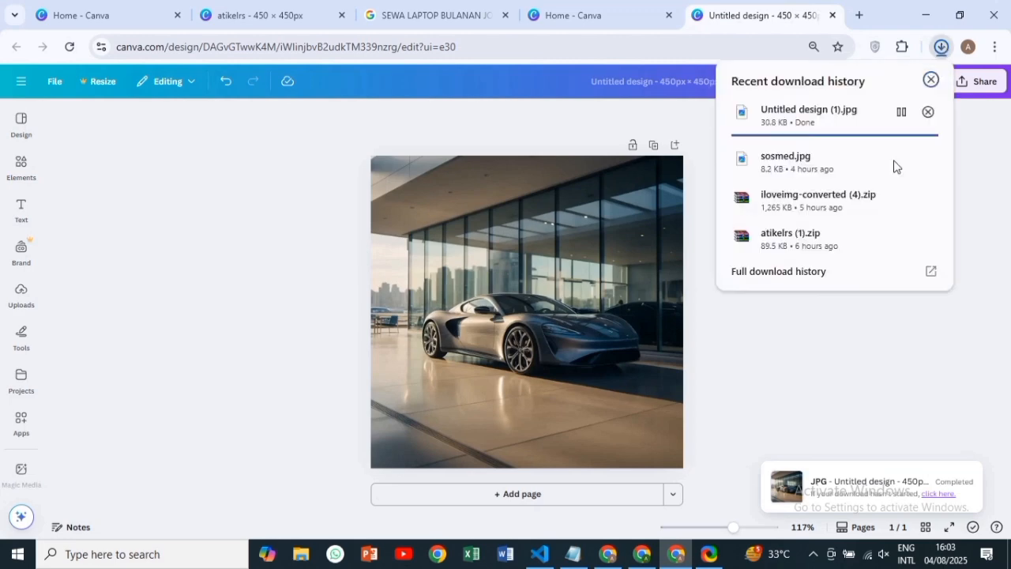
left_click(868, 345)
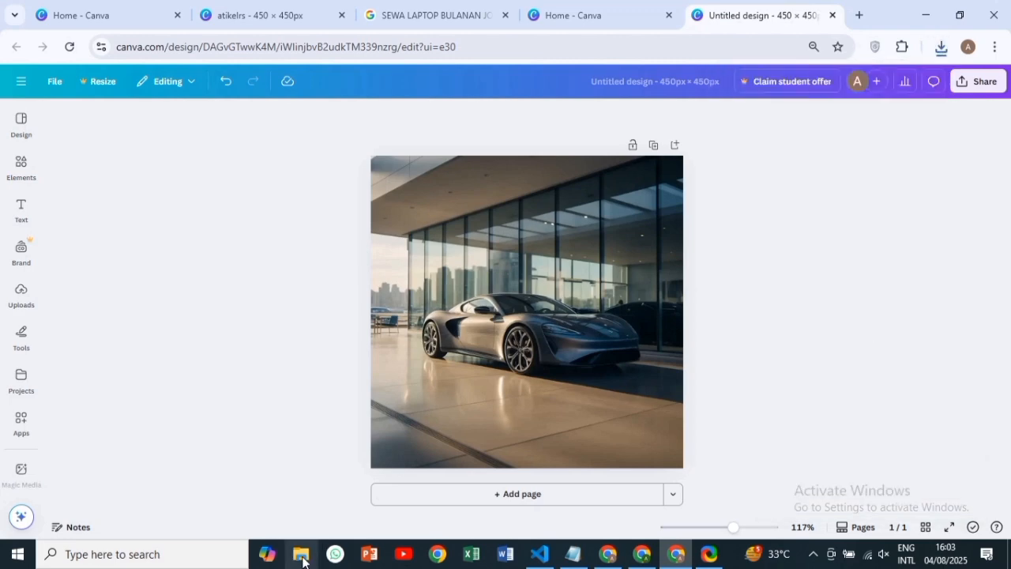
- Put the File Explorer window away, open kintarimobkas.biz.id/panelMS in the browser and log in with the prefilled admin credentials
left_click(715, 556)
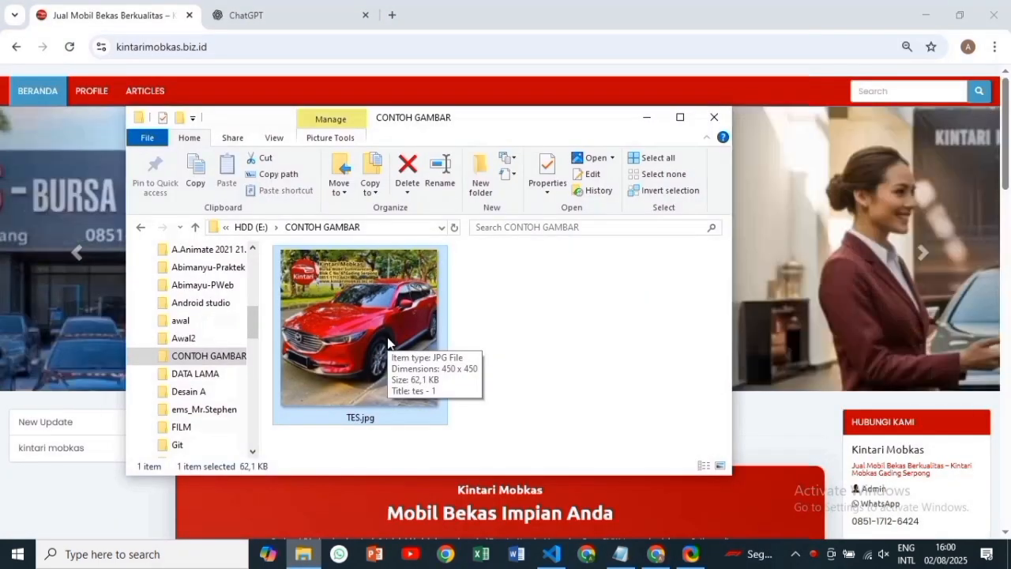
left_click(646, 116)
triple_click(421, 49)
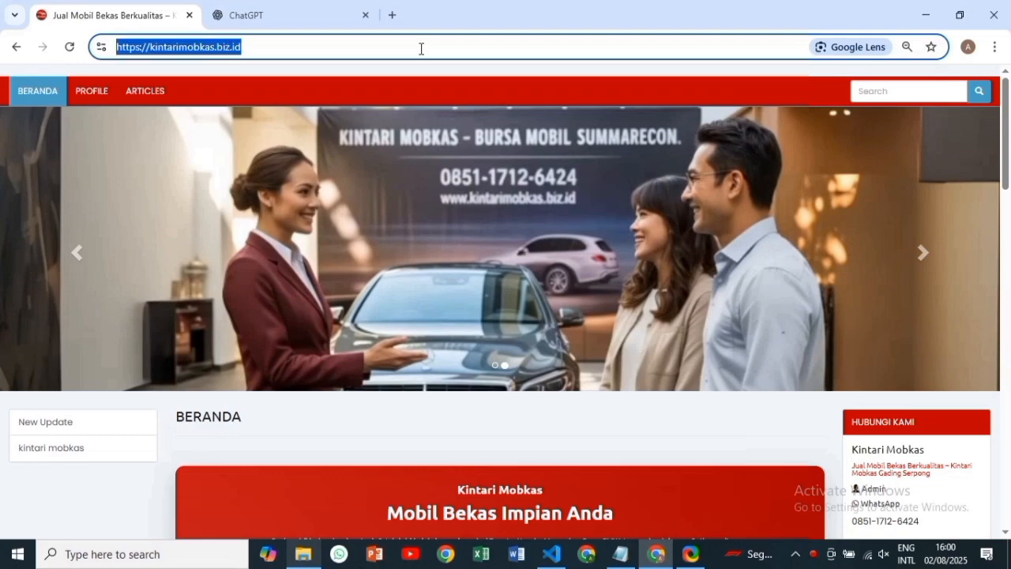
double_click(421, 49)
left_click(410, 42)
type("/P")
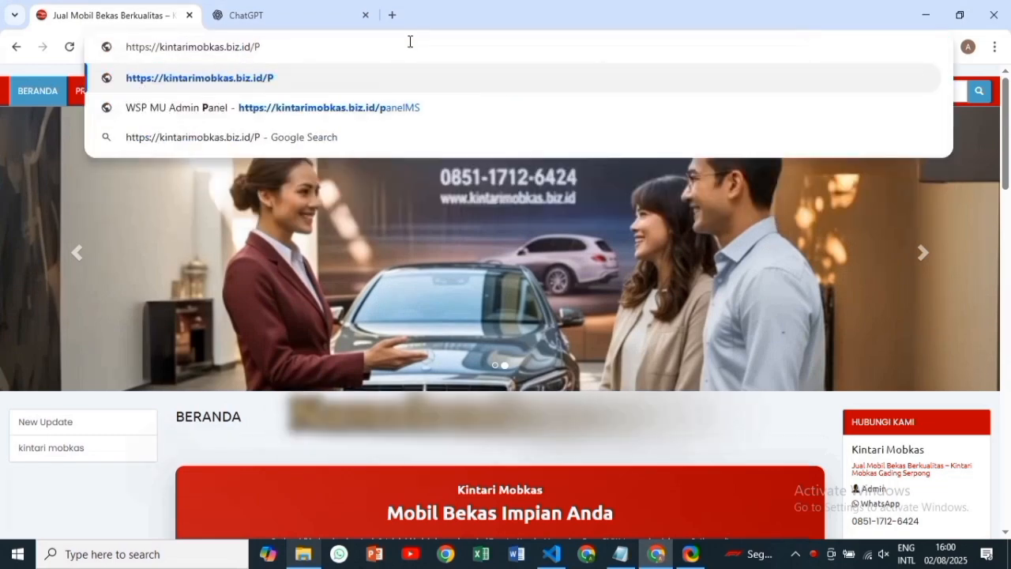
key("BackSpace")
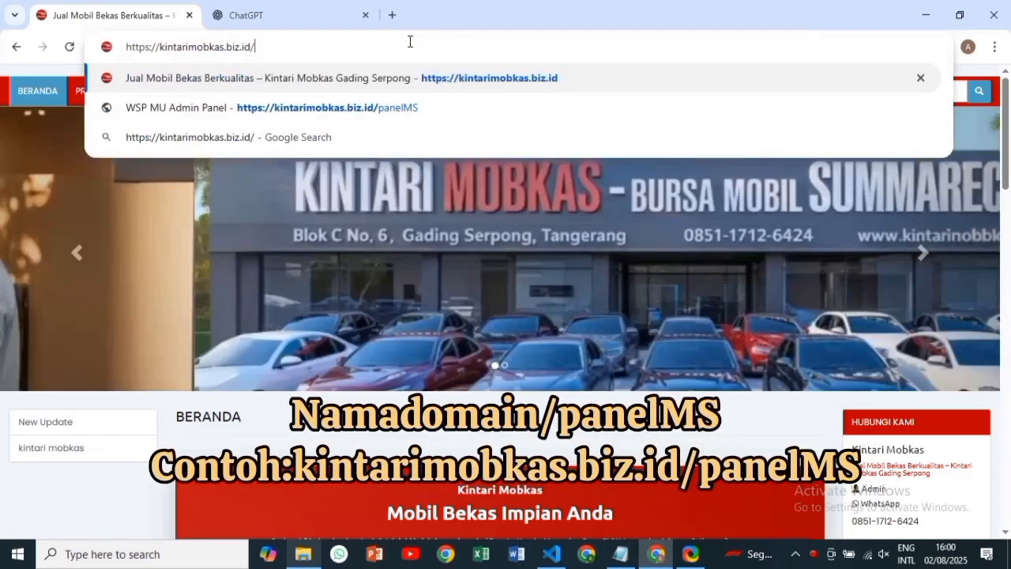
type("pa")
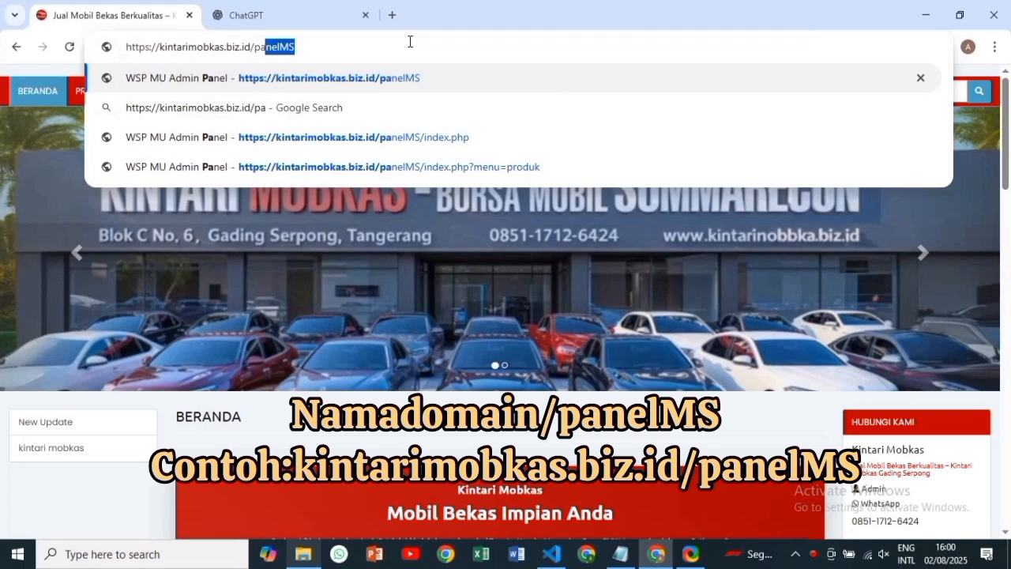
key("BackSpace")
type("nel")
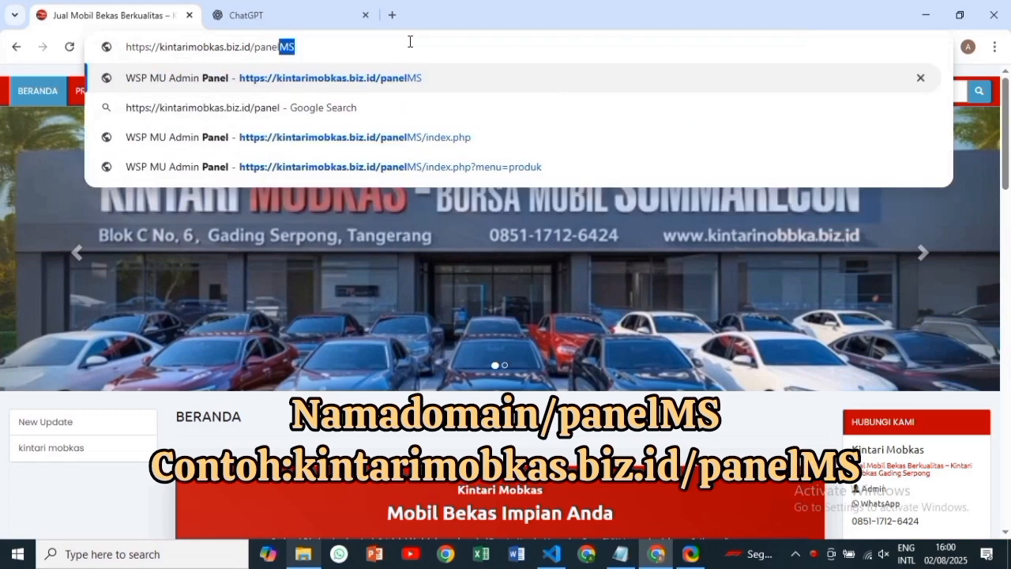
type("MS")
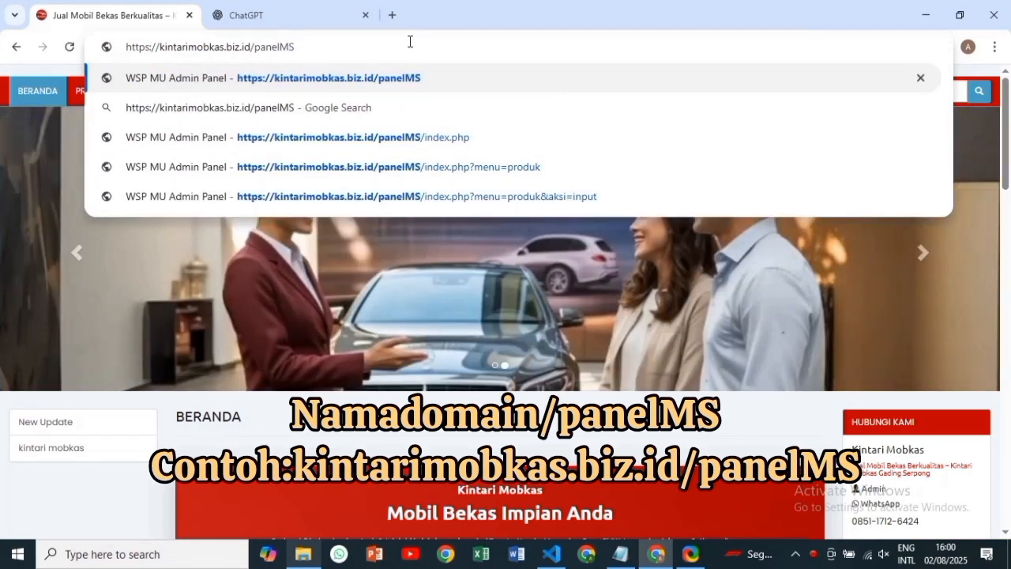
key("Return")
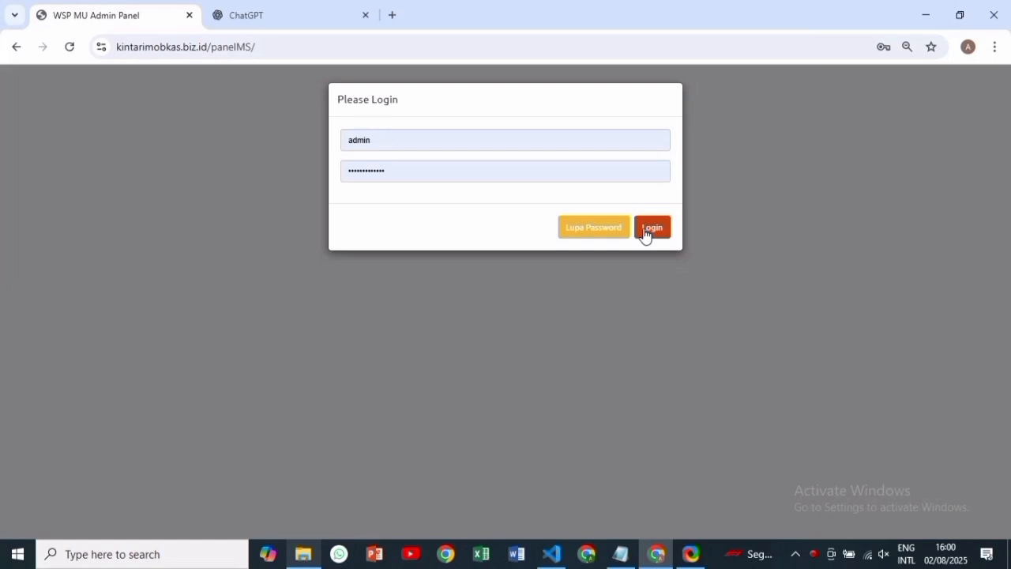
left_click(646, 233)
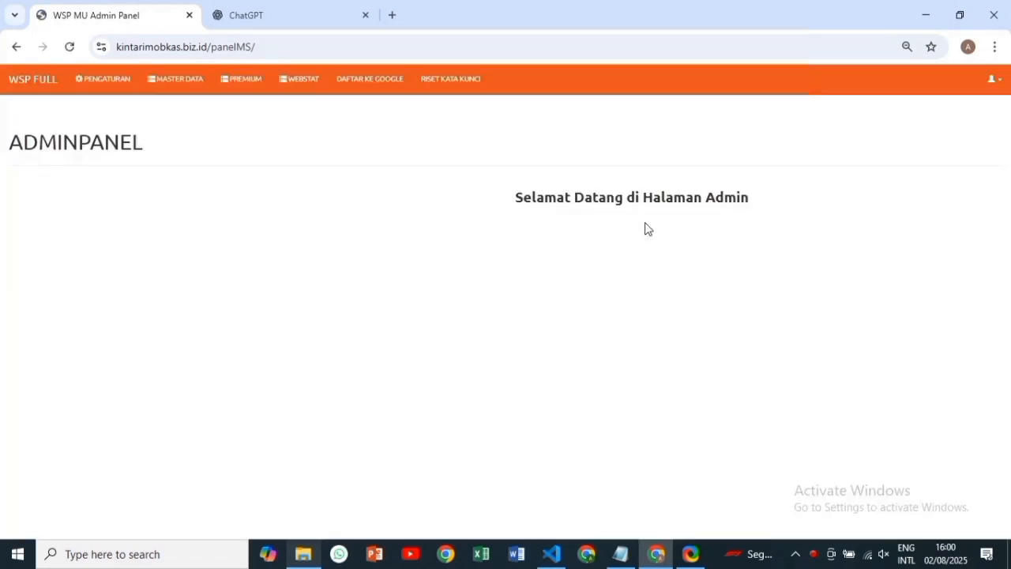
- Start a new product entry under the master data's Produk section and set its category to New Update
left_click(188, 88)
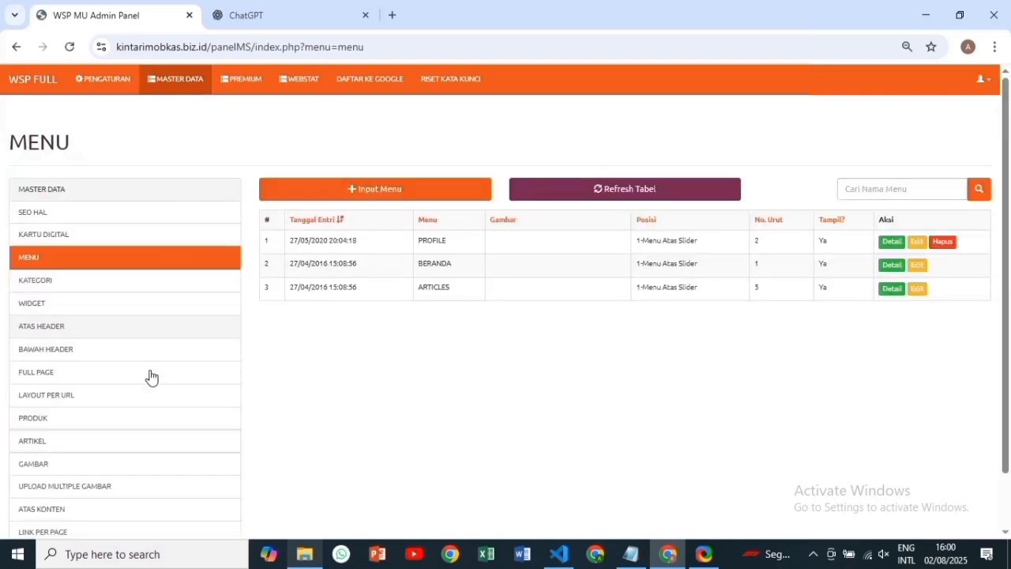
left_click(82, 428)
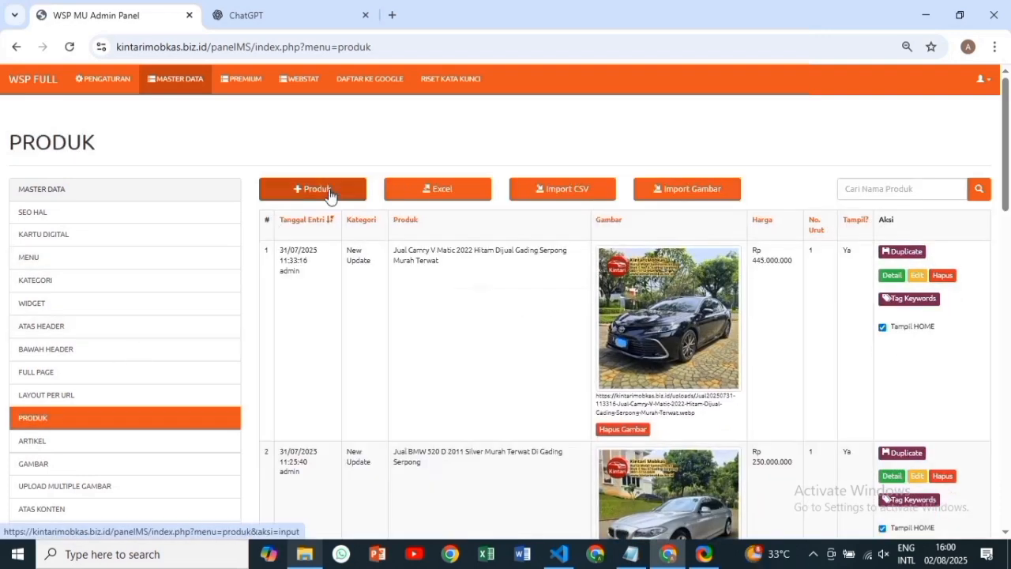
left_click(331, 195)
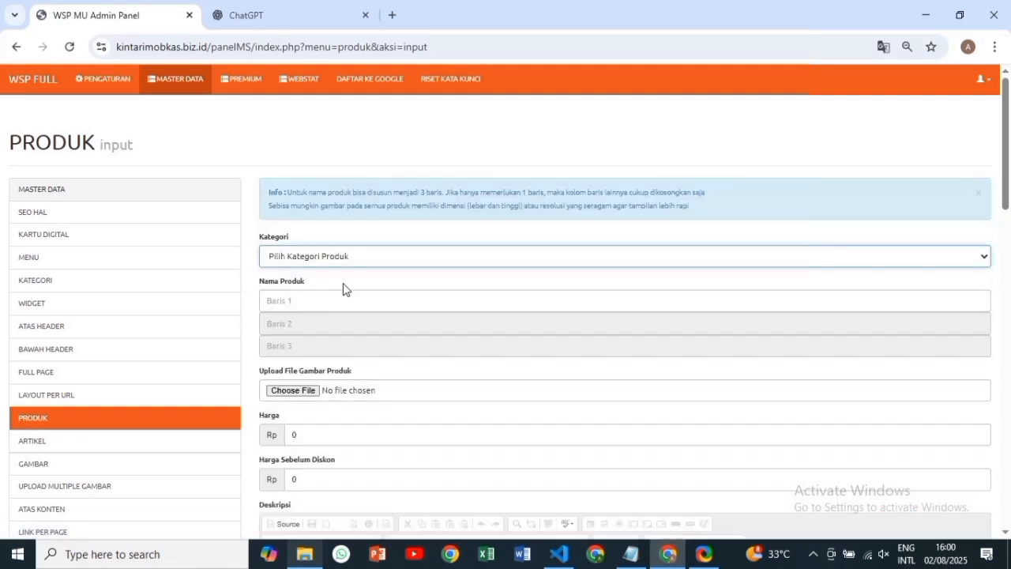
left_click(338, 256)
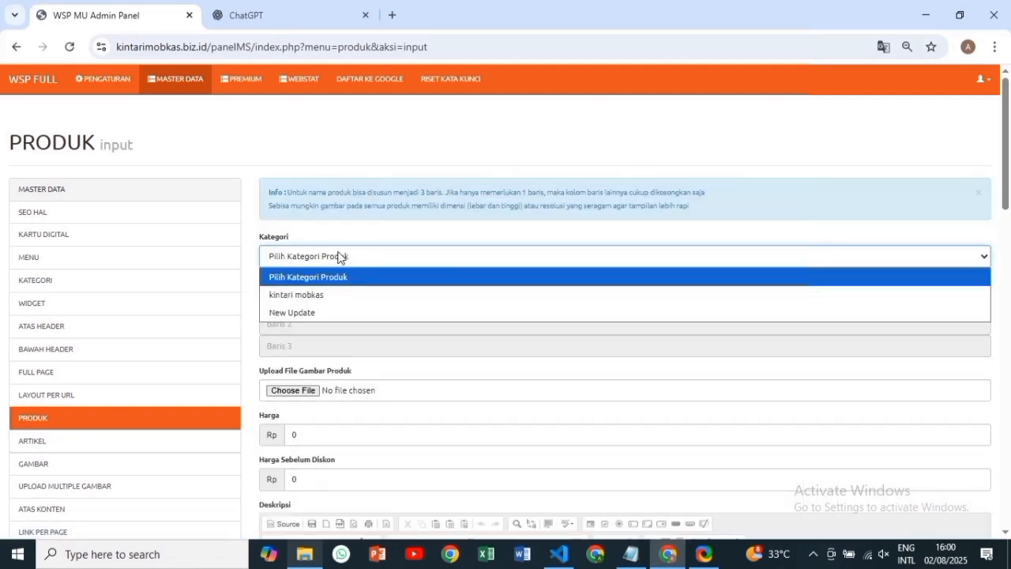
left_click(350, 316)
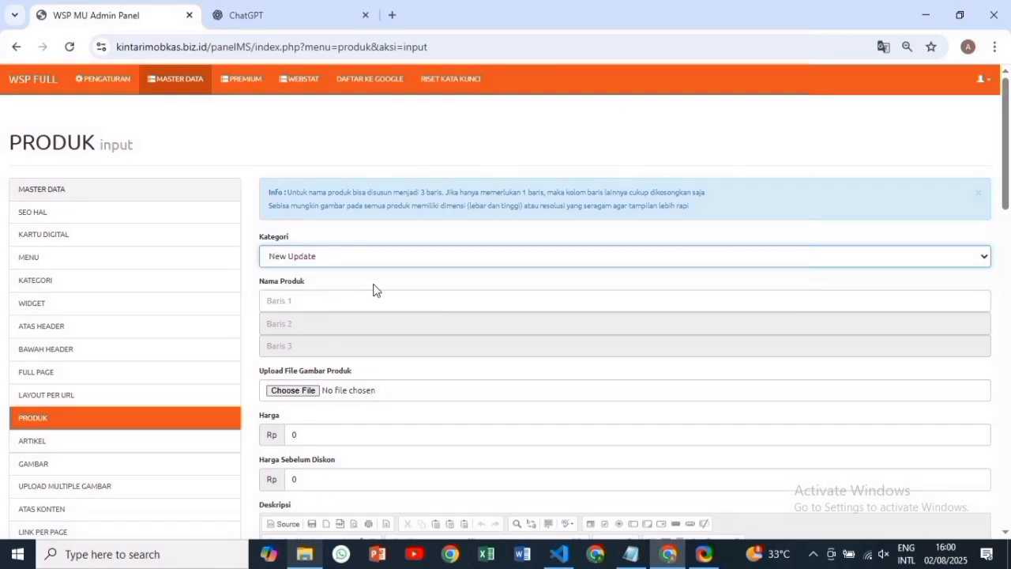
- Copy the PROMPT LONGTILE block, down to the Gading Serpong note, from Notepad and paste it into a new ChatGPT message
left_click(631, 554)
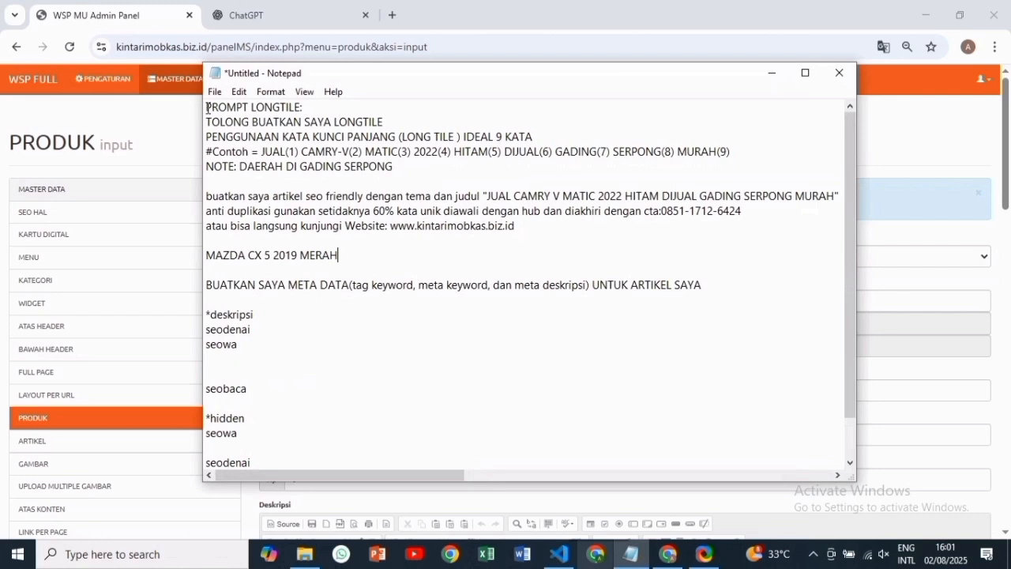
left_click_drag(208, 108, 410, 164)
key("ctrl+c")
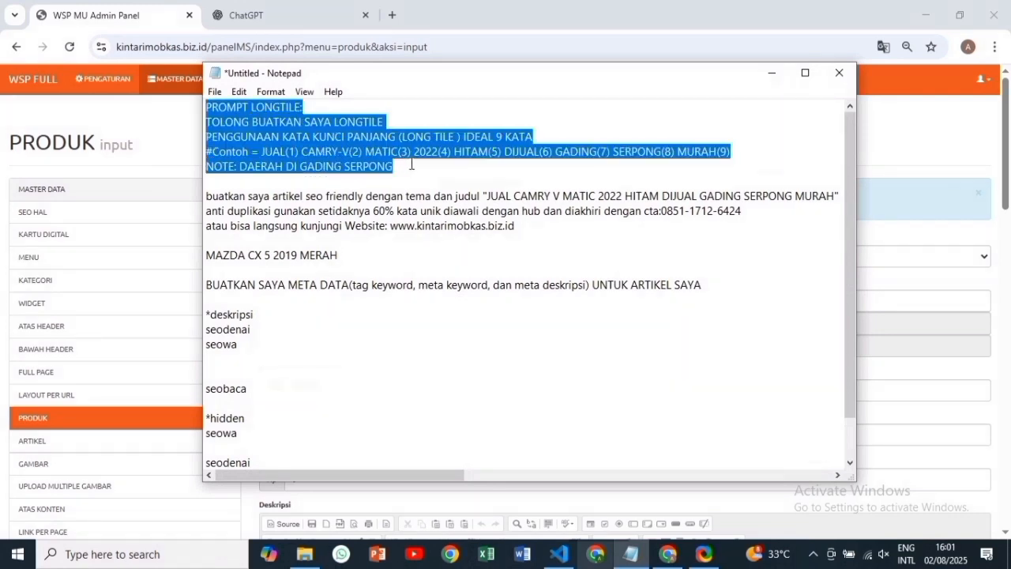
left_click(316, 15)
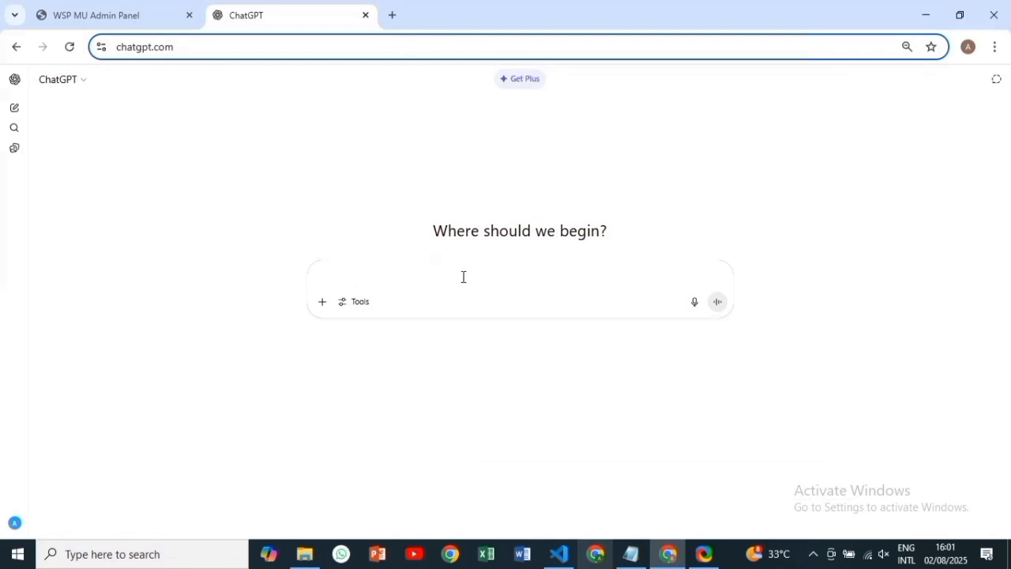
key("ctrl+v")
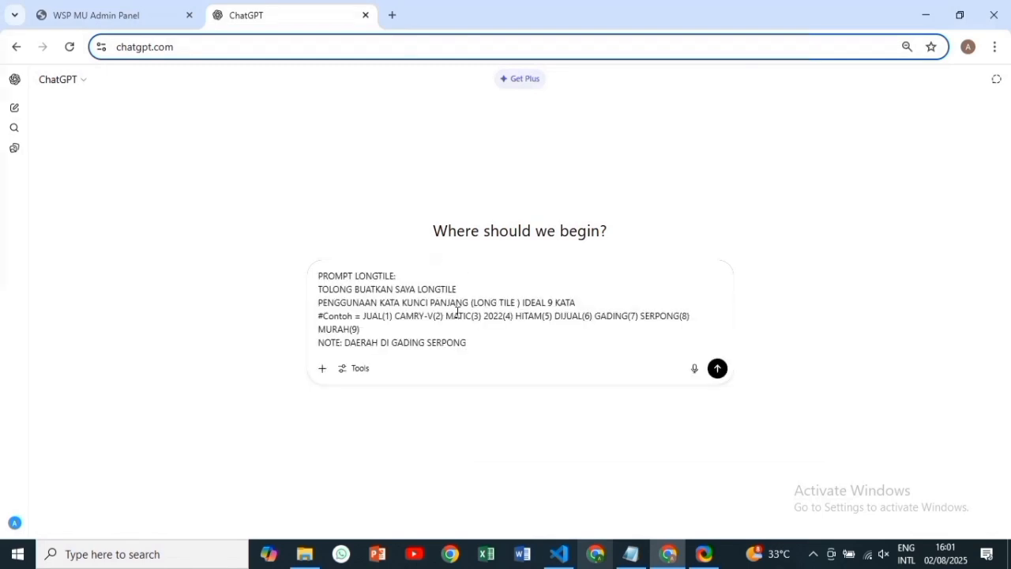
- Copy MAZDA CX 5 2019 MERAH from Notepad, insert it after NOTE: in the ChatGPT longtile prompt and send the message
left_click(631, 557)
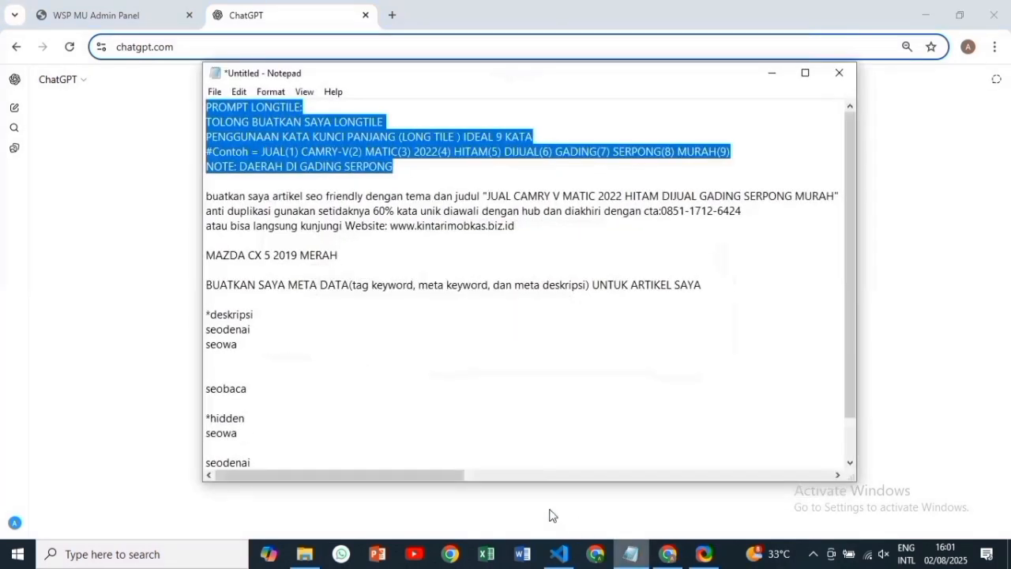
left_click(207, 255)
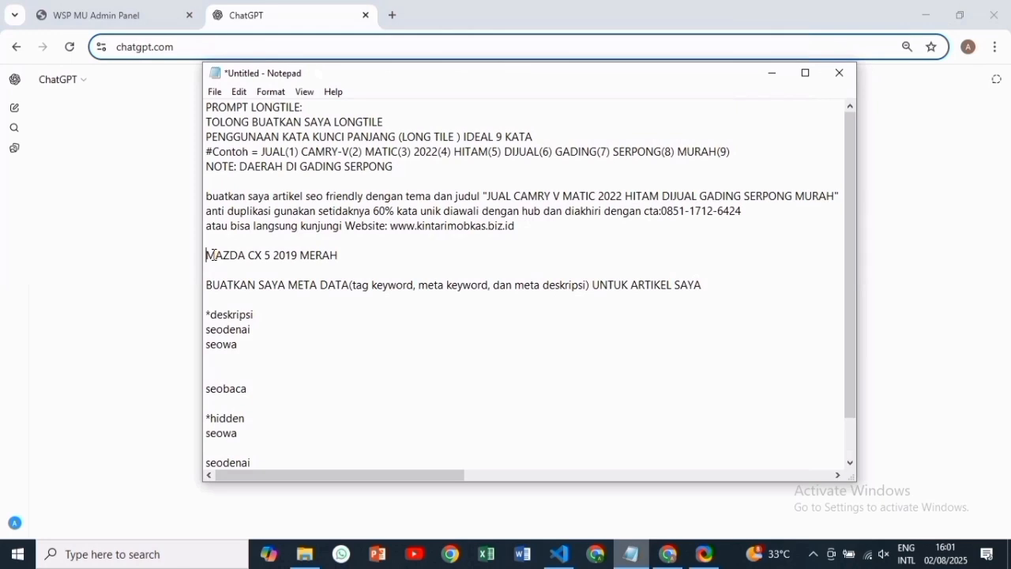
left_click_drag(212, 255, 368, 260)
key("ctrl+c")
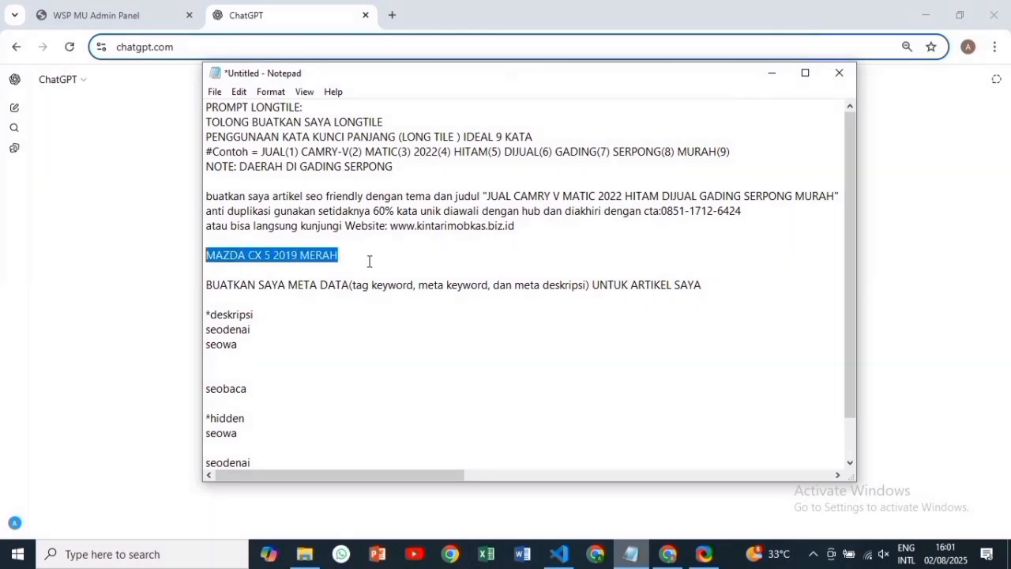
left_click(771, 77)
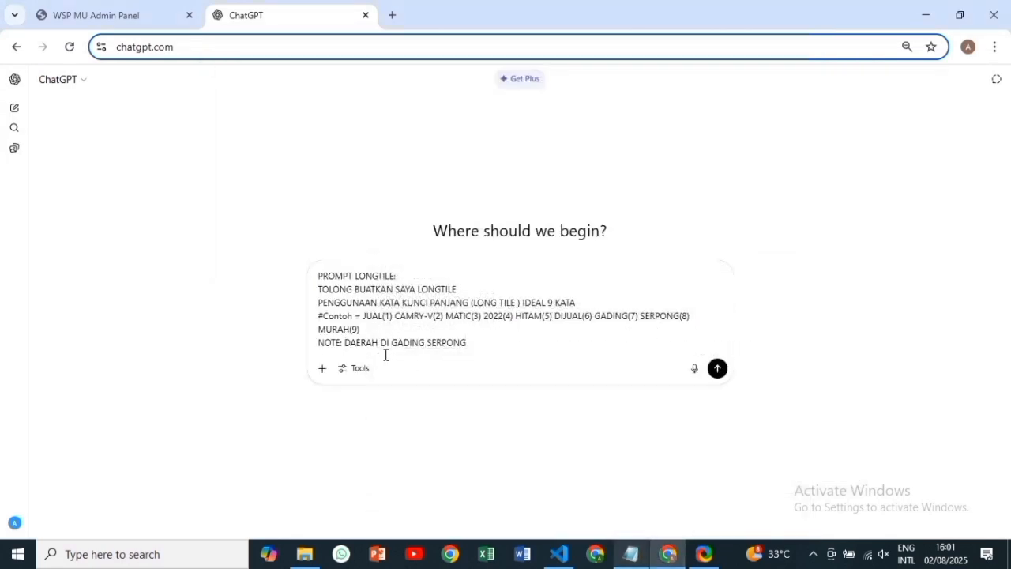
key("ctrl+v")
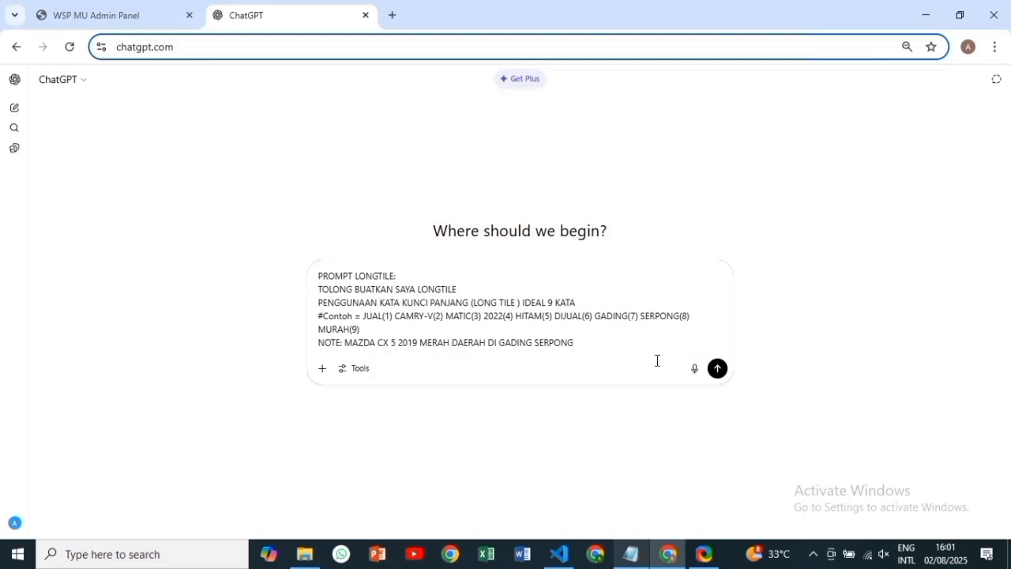
left_click(717, 369)
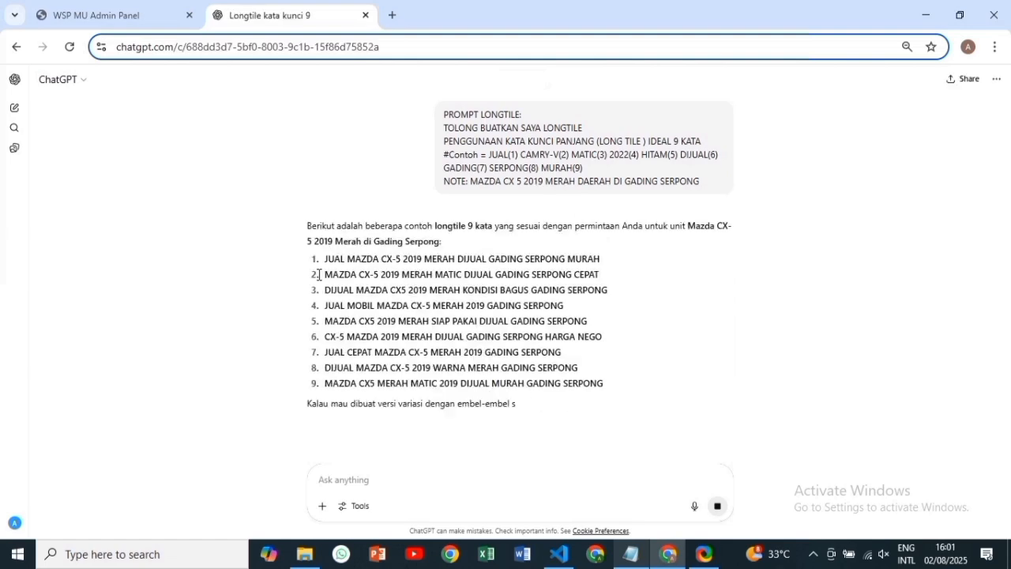
- Copy the first suggested title, JUAL MAZDA CX-5 2019 MERAH DIJUAL GADING SERPONG MURAH, into the first product name line in the admin panel
left_click_drag(325, 262, 610, 259)
key("ctrl+c")
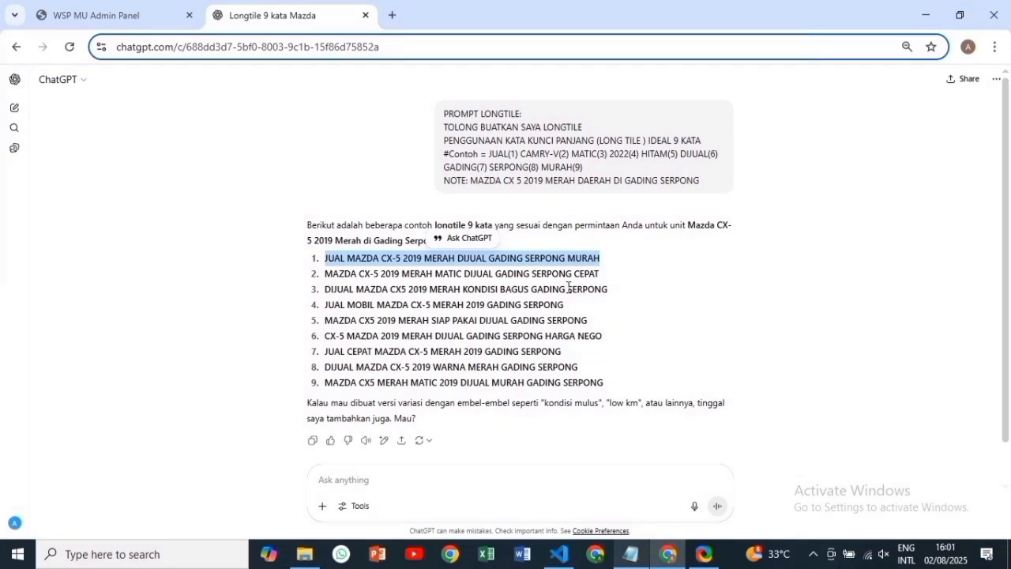
left_click(128, 6)
left_click(321, 296)
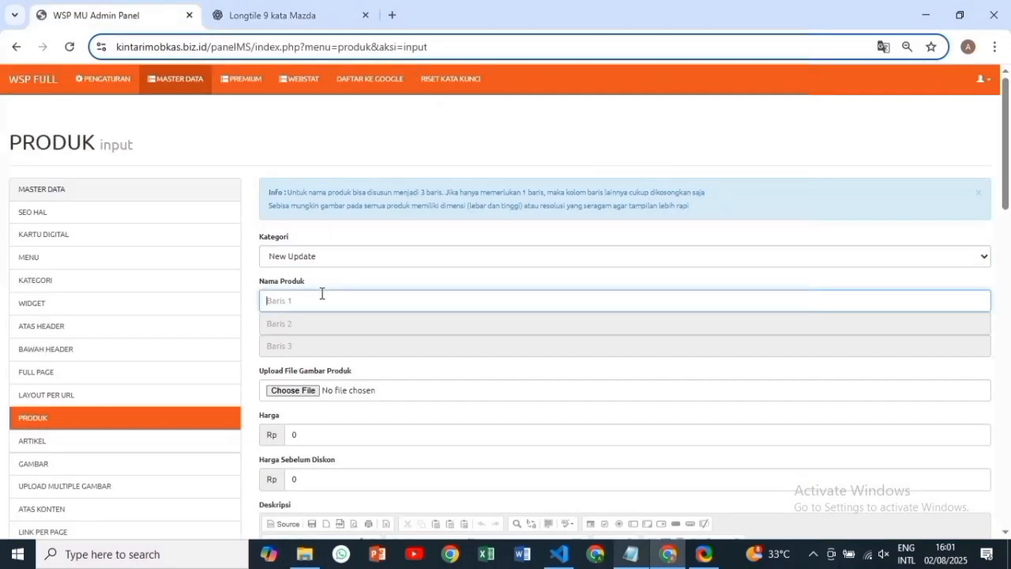
key("ctrl+v")
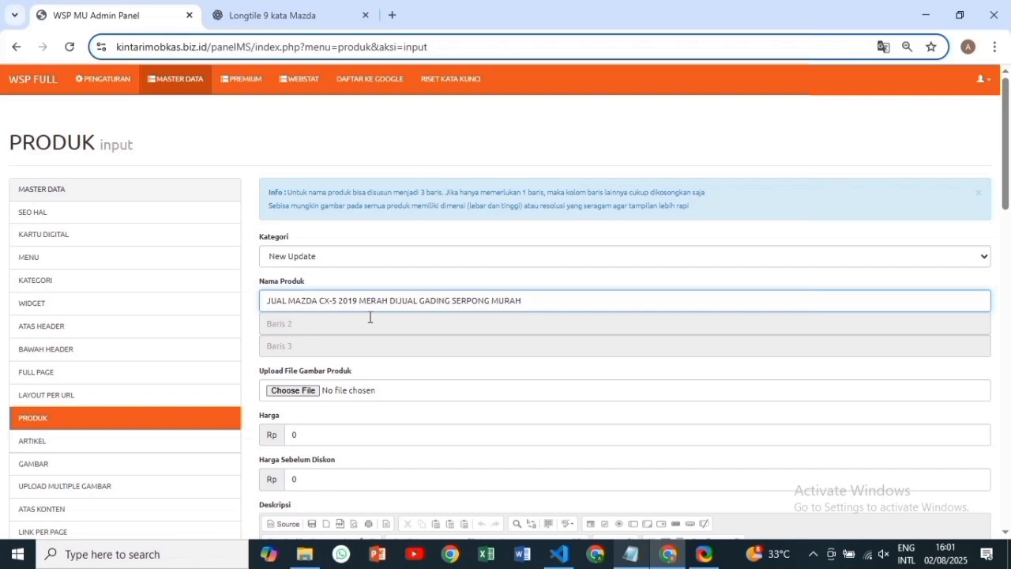
- Browse for the product image and replace the file name TES with the copied title JUAL MAZDA CX-5 2019 MERAH DIJUAL GADING SERPONG MURAH
left_click(284, 392)
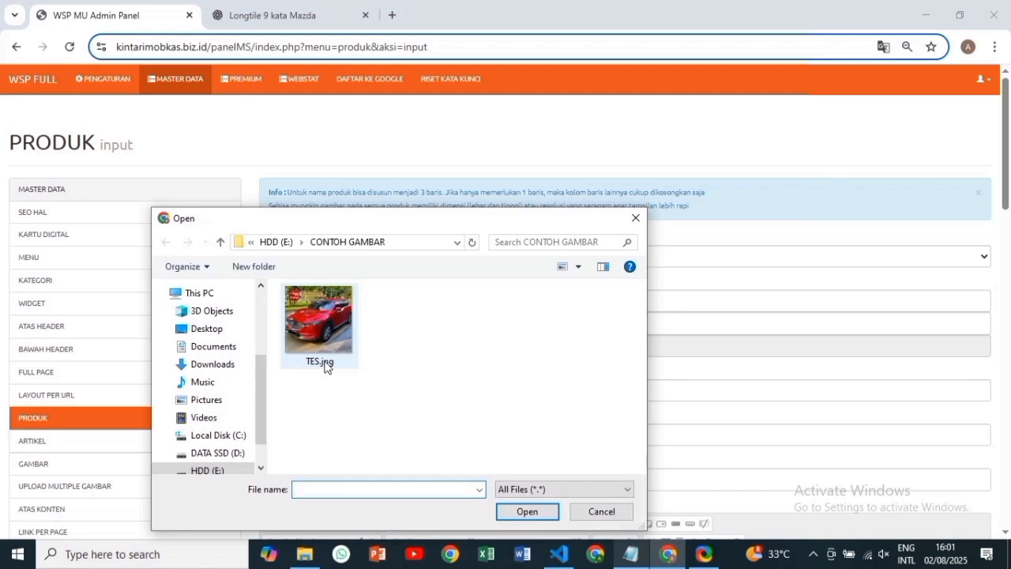
left_click(321, 365)
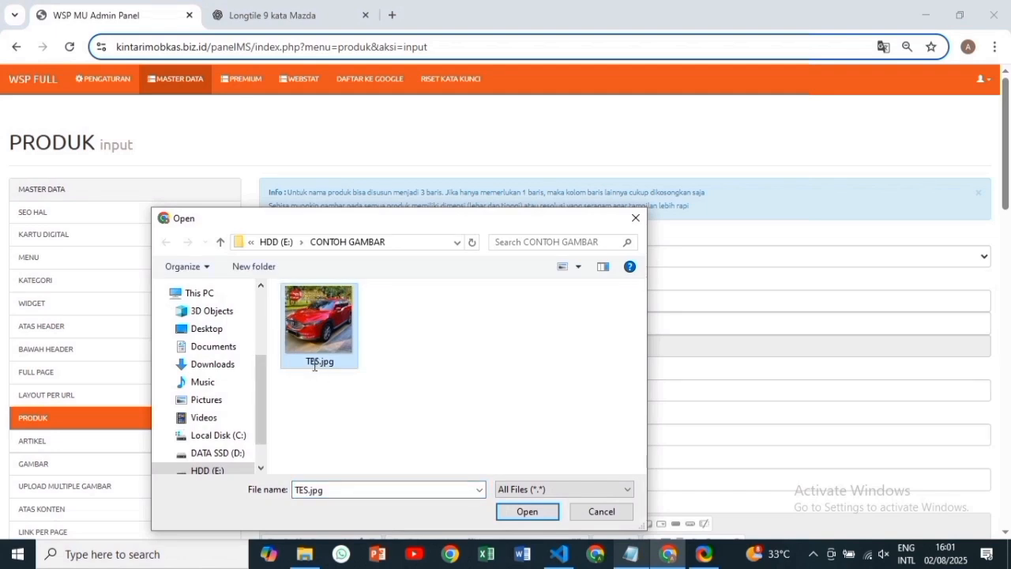
left_click(314, 363)
key("ctrl+v")
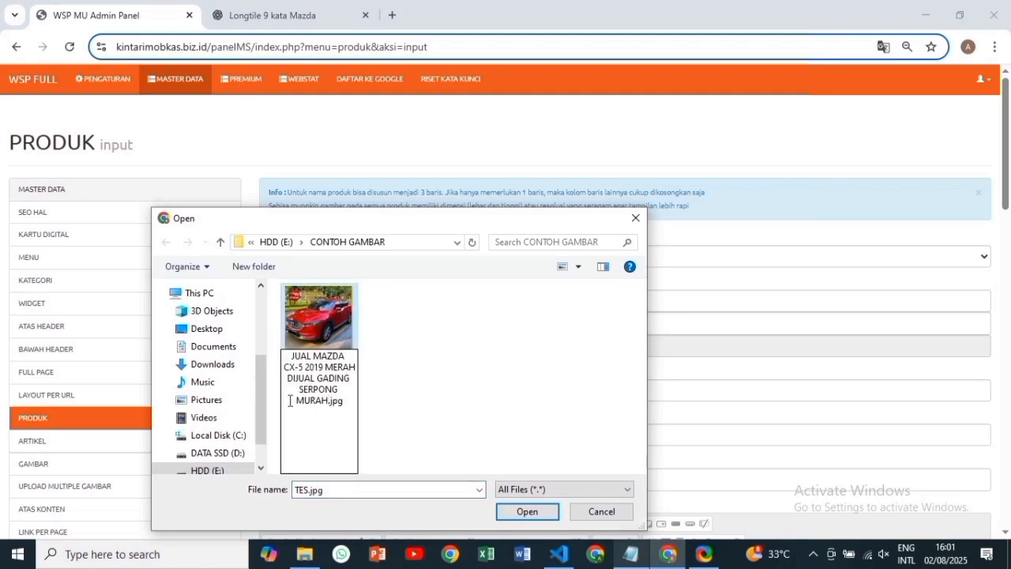
- Replace the spaces in the image's file name with hyphens, giving JUAL-MAZDA-CX-5-2019-MERAH-DIJUAL-GADING-SERPONG-MURAH.jpg, and choose it as the product image
left_click(290, 400)
type("-")
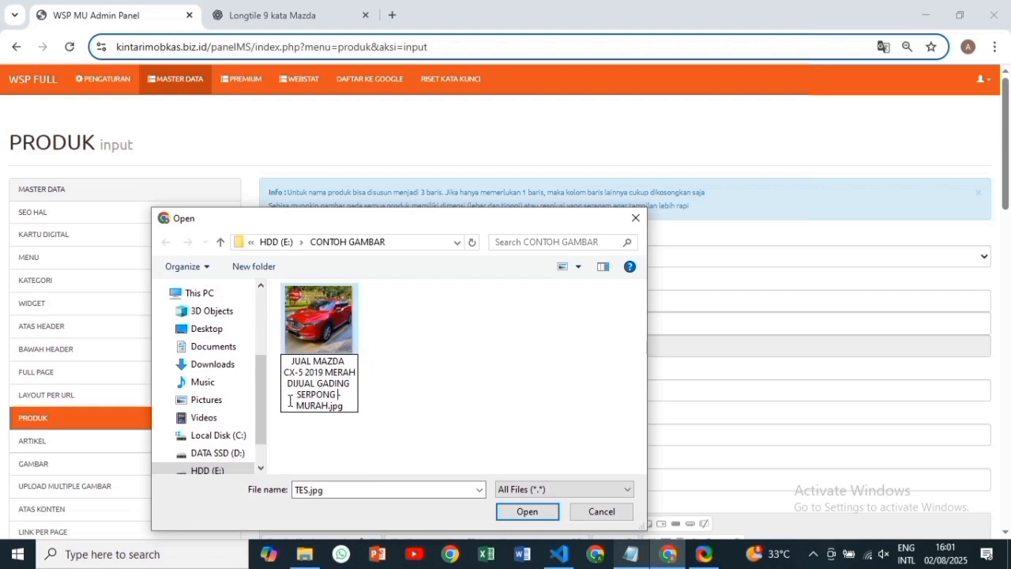
key("BackSpace")
key("ctrl+Left")
key("BackSpace")
type("-")
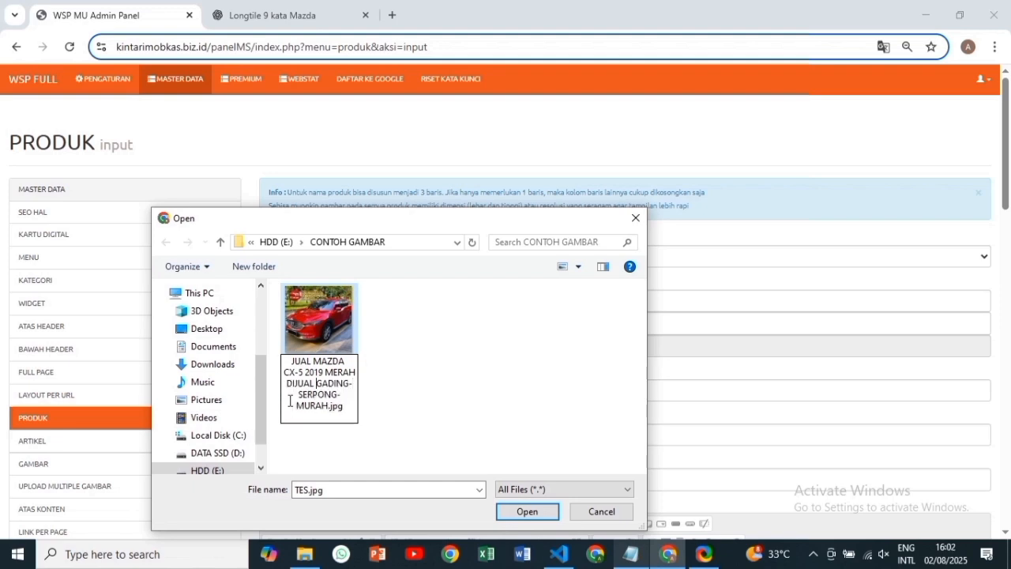
key("ctrl+Left")
key("BackSpace")
type("-")
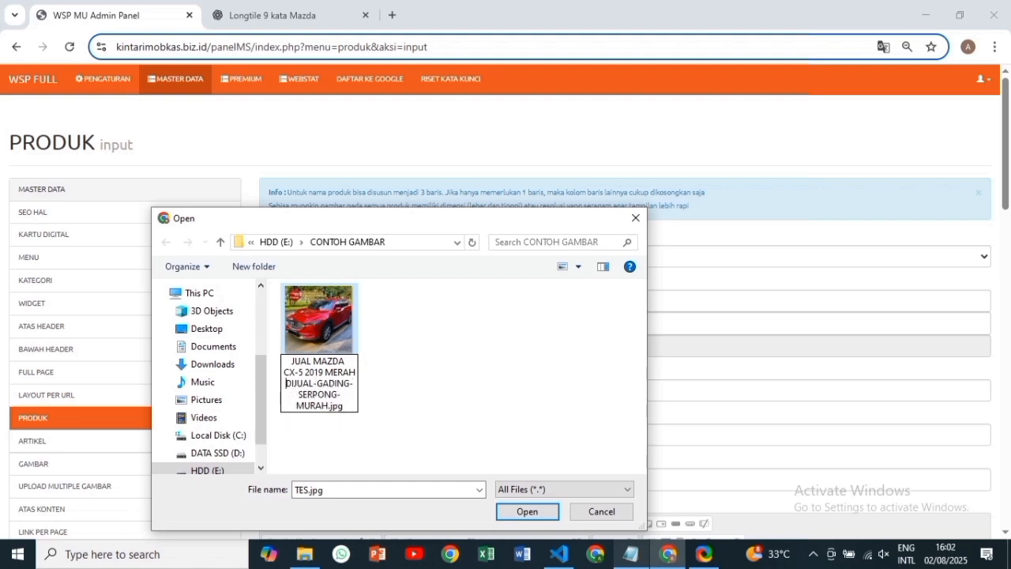
key("BackSpace")
type("-")
key("BackSpace")
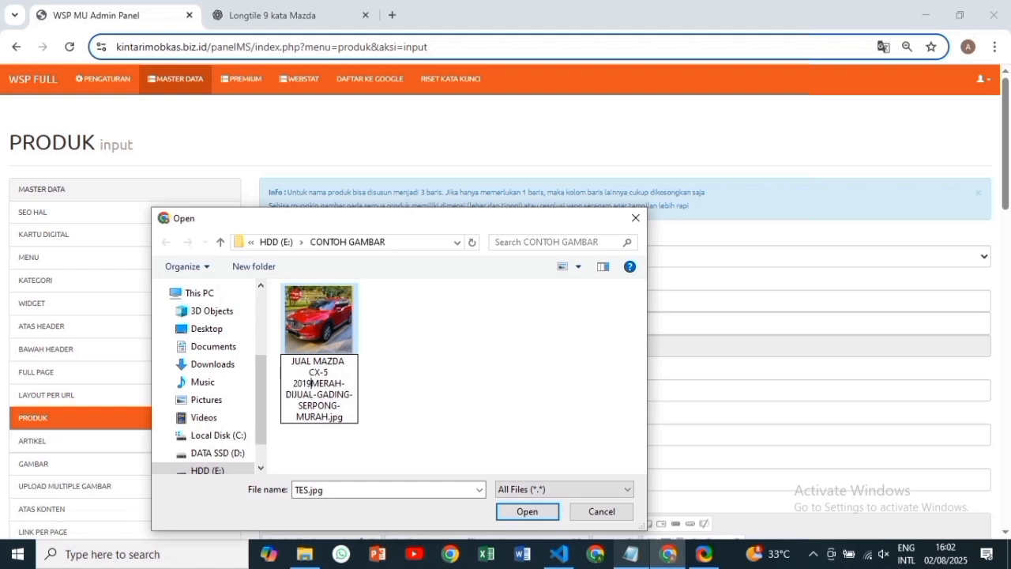
type("-")
key("BackSpace")
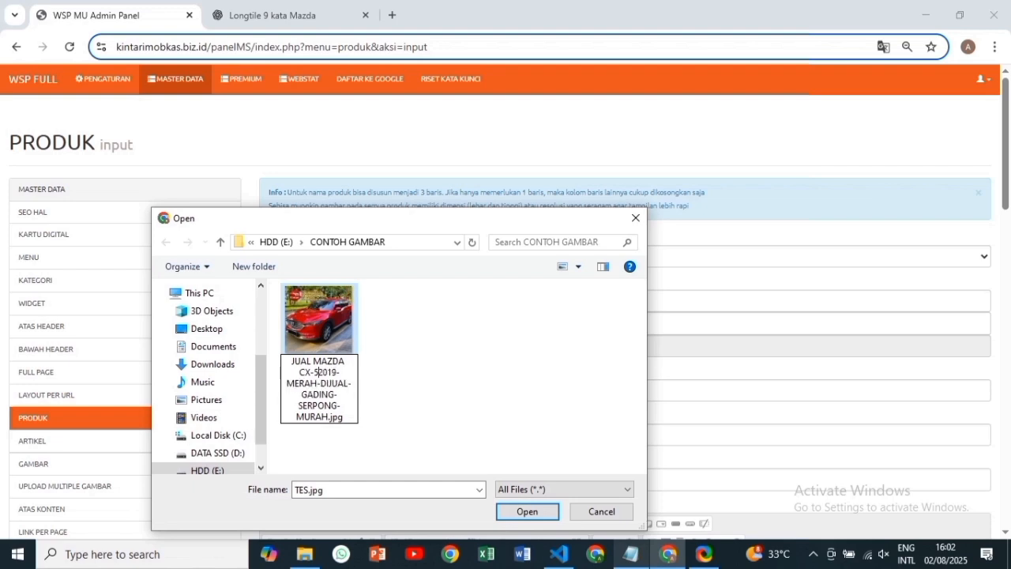
type("-")
key("BackSpace")
type("-")
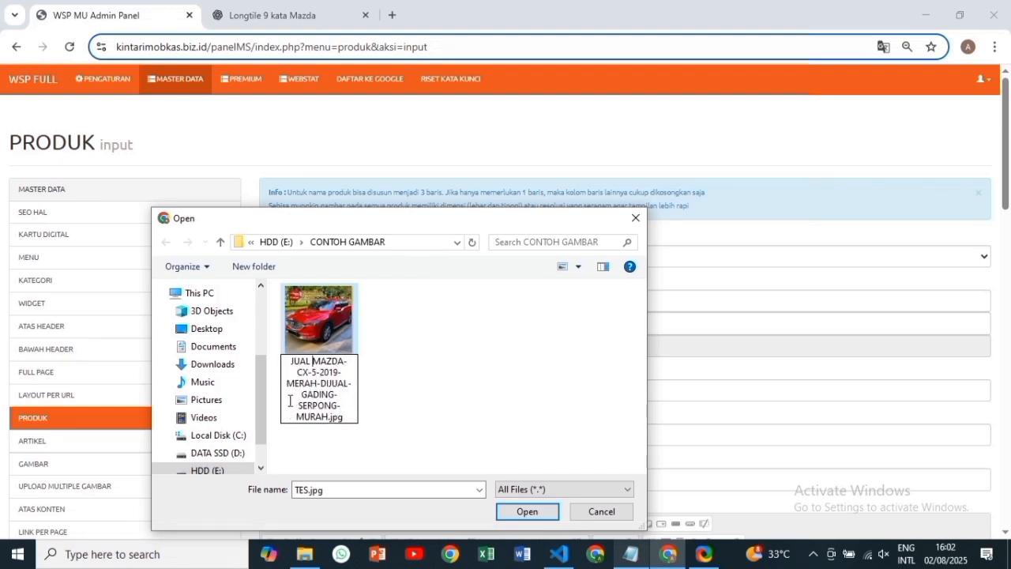
key("BackSpace")
type("-")
key("Return")
left_click(320, 348)
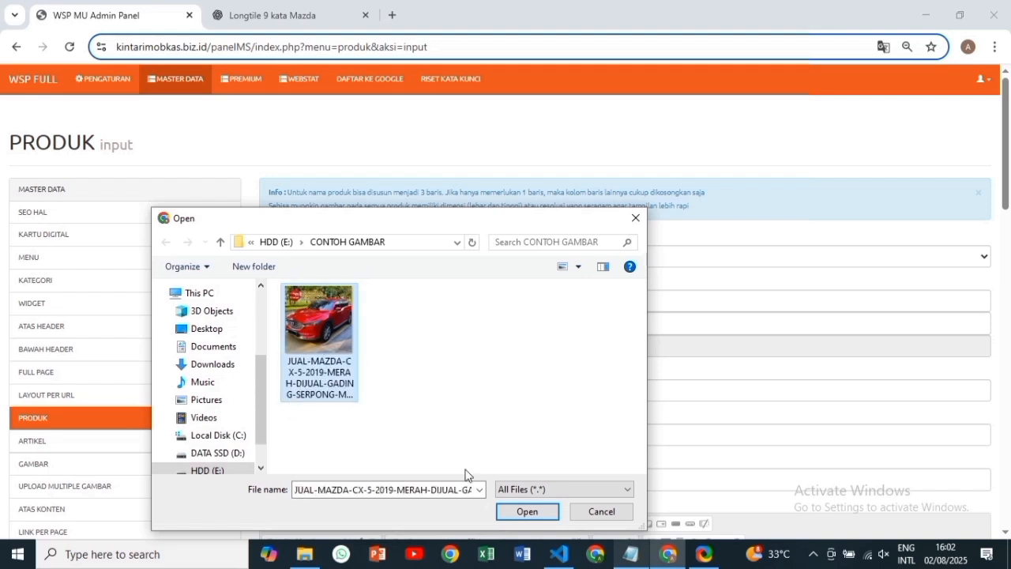
left_click(509, 512)
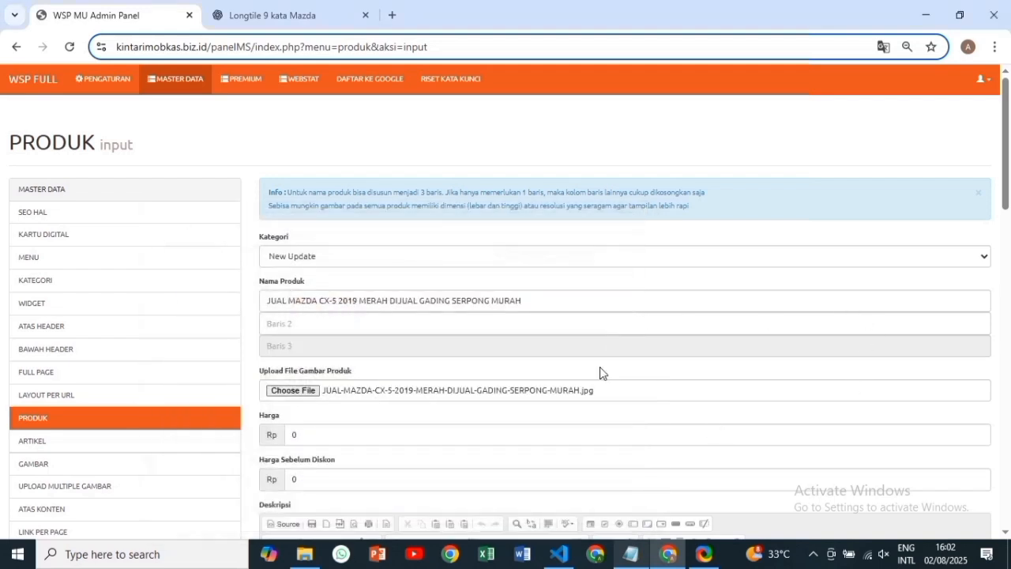
- Set both the product's price (Harga) and its price before discount (Harga Sebelum Diskon) to 123
scroll(1009, 164, "down", 3)
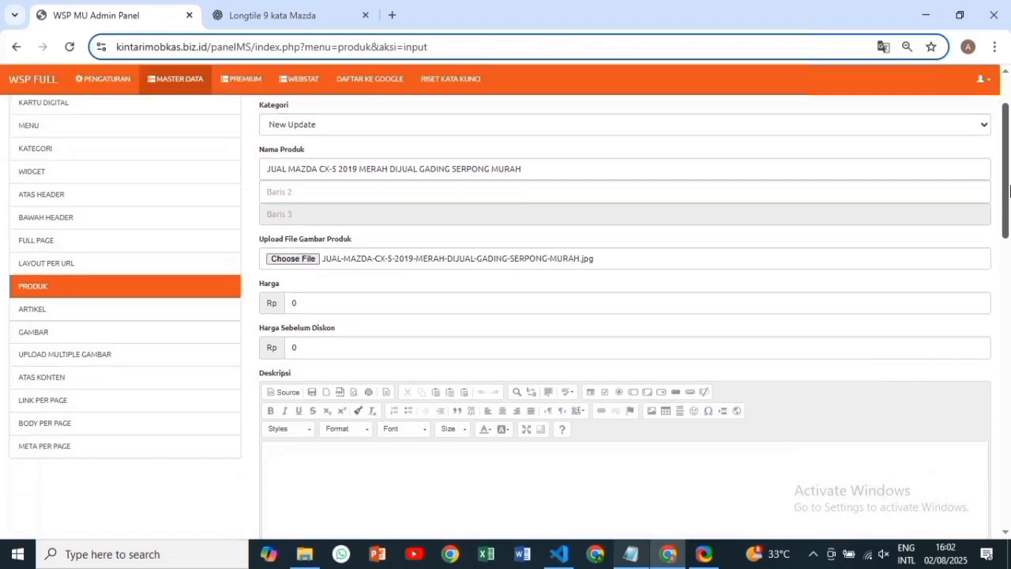
left_click(755, 225)
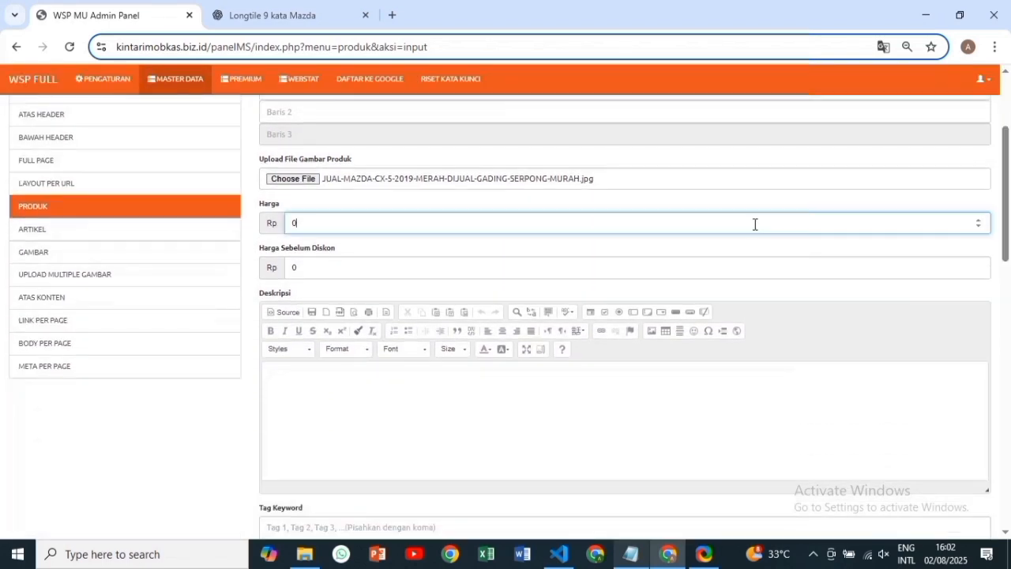
key("BackSpace")
type("123")
left_click(547, 266)
key("BackSpace")
type("1")
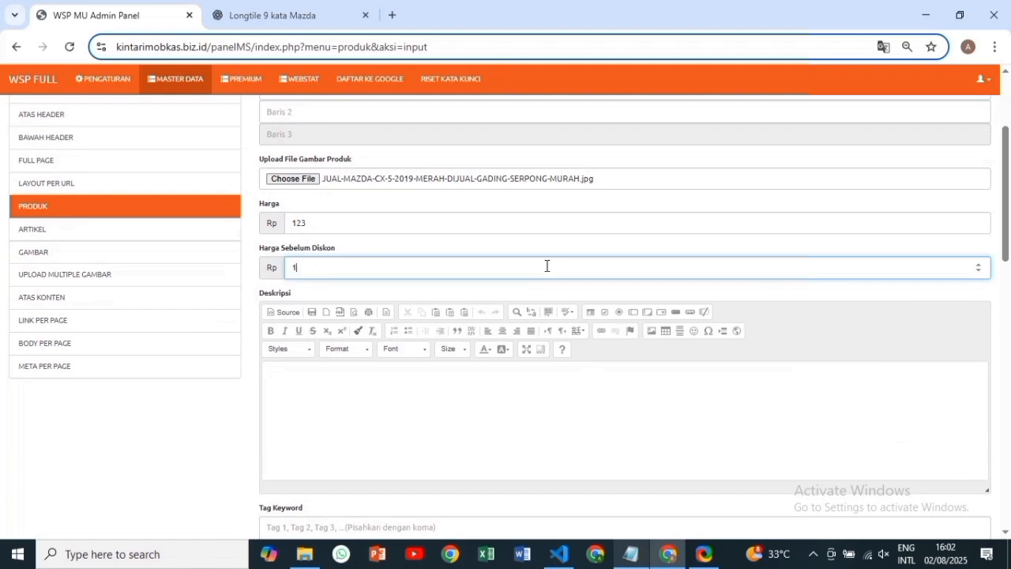
scroll(916, 316, "down", 1)
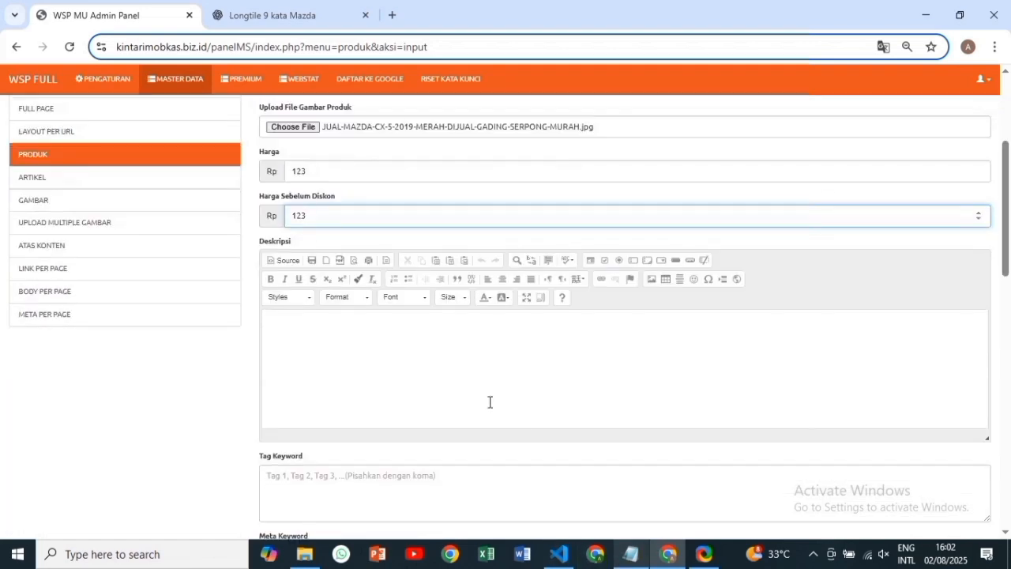
- Copy the three-line SEO article prompt from Notepad and paste it into a new ChatGPT chat
left_click(627, 543)
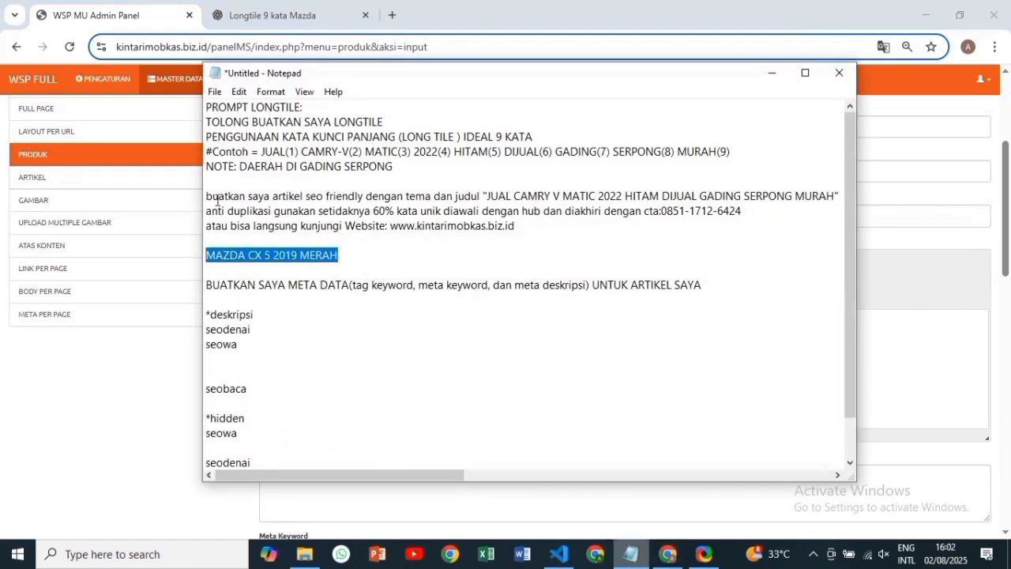
left_click_drag(206, 197, 548, 228)
key("ctrl+c")
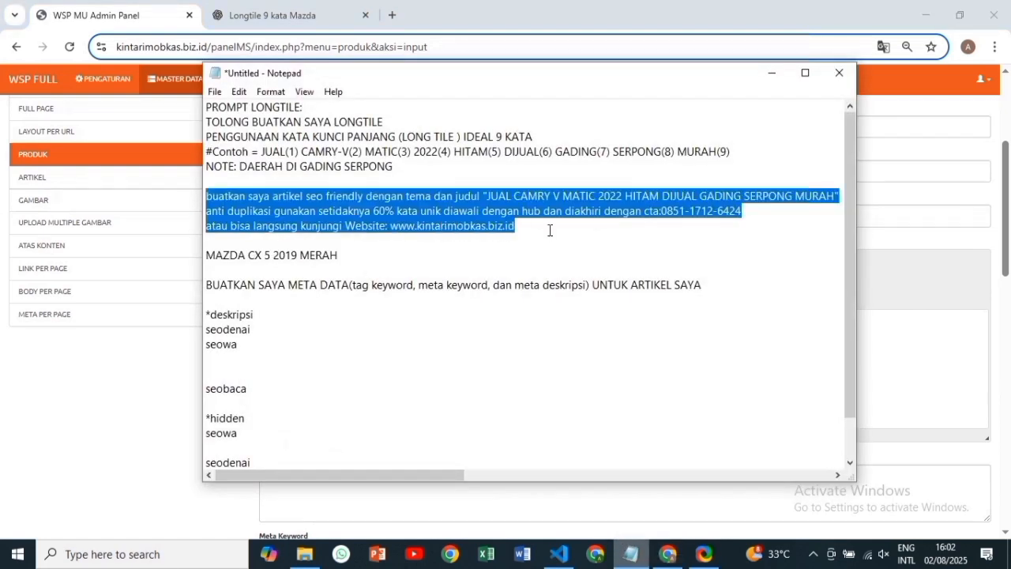
left_click(770, 75)
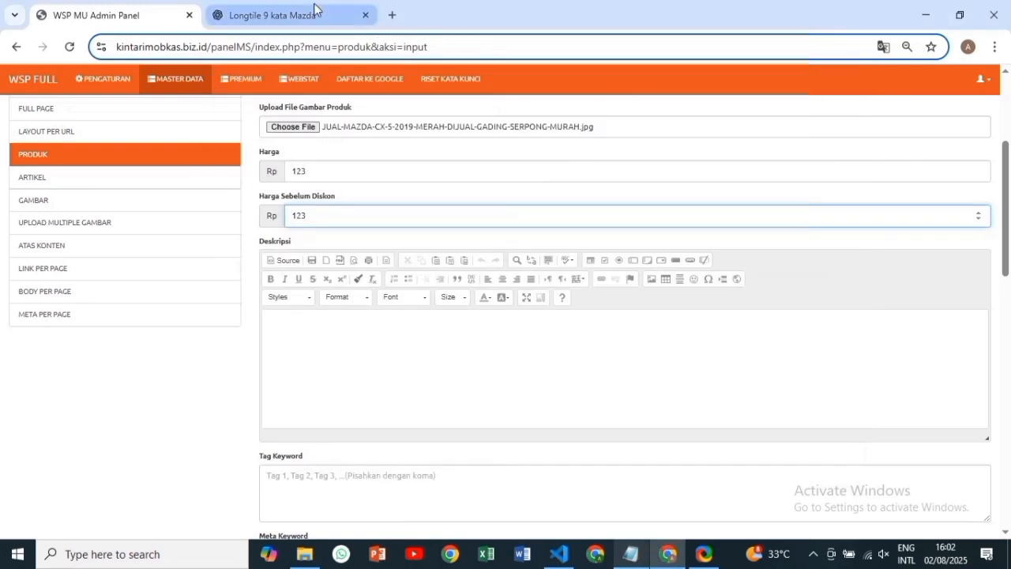
left_click(310, 13)
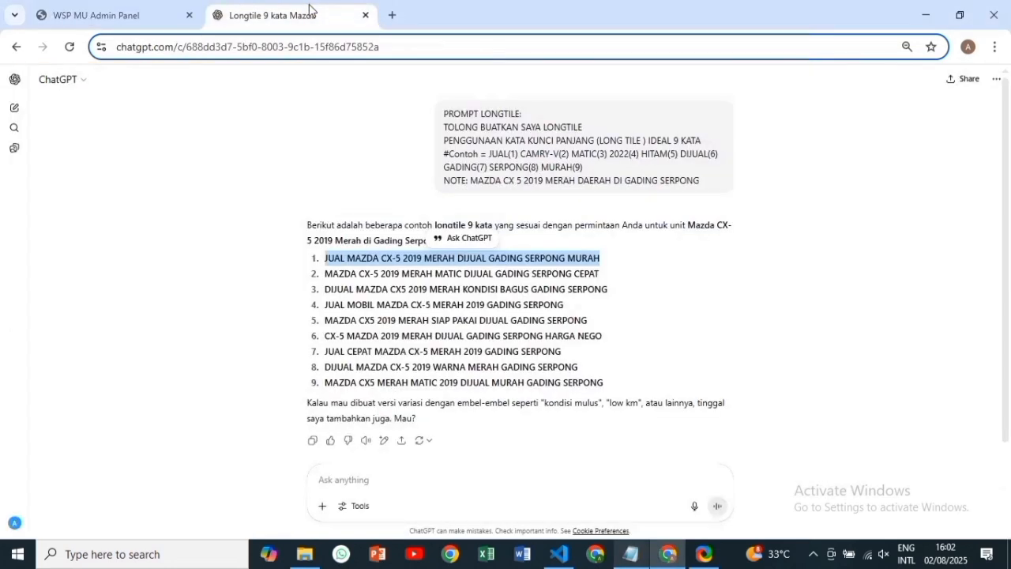
left_click(19, 110)
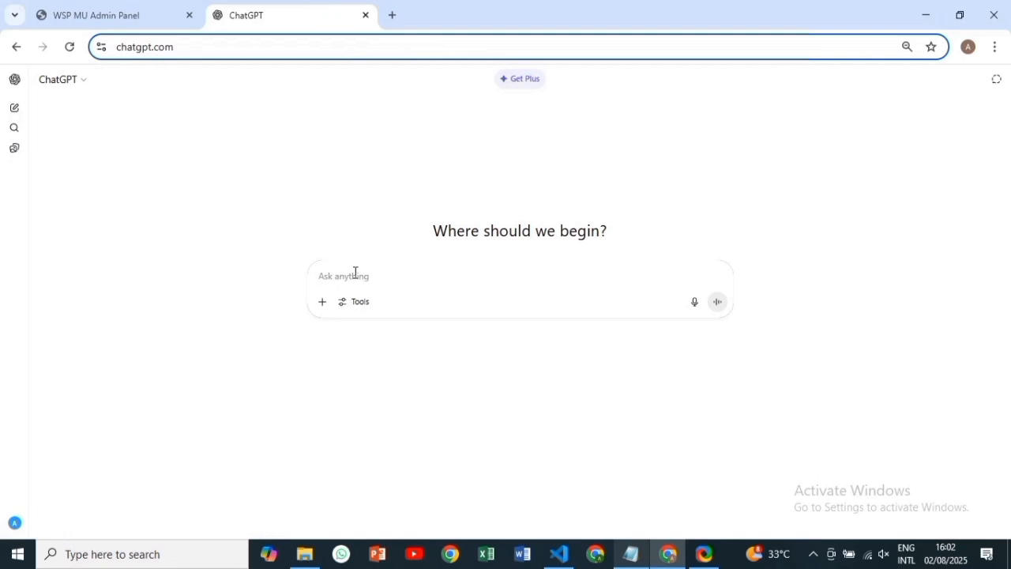
key("ctrl+v")
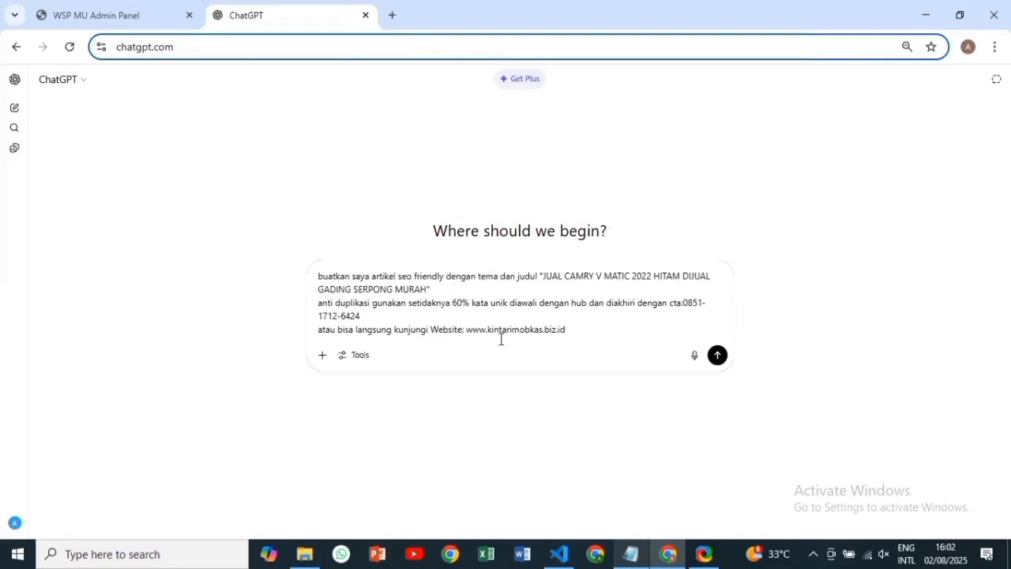
- Replace the Camry title in the article prompt with the product name copied from the admin form, then send it and view the generated article
left_click(124, 11)
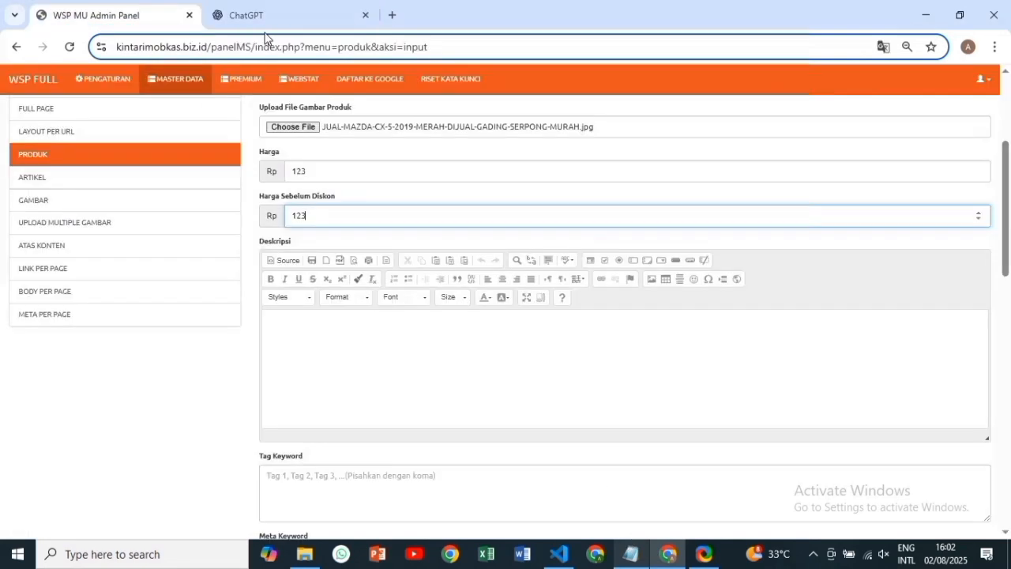
scroll(596, 214, "up", 5)
left_click_drag(550, 297, 262, 298)
key("ctrl+c")
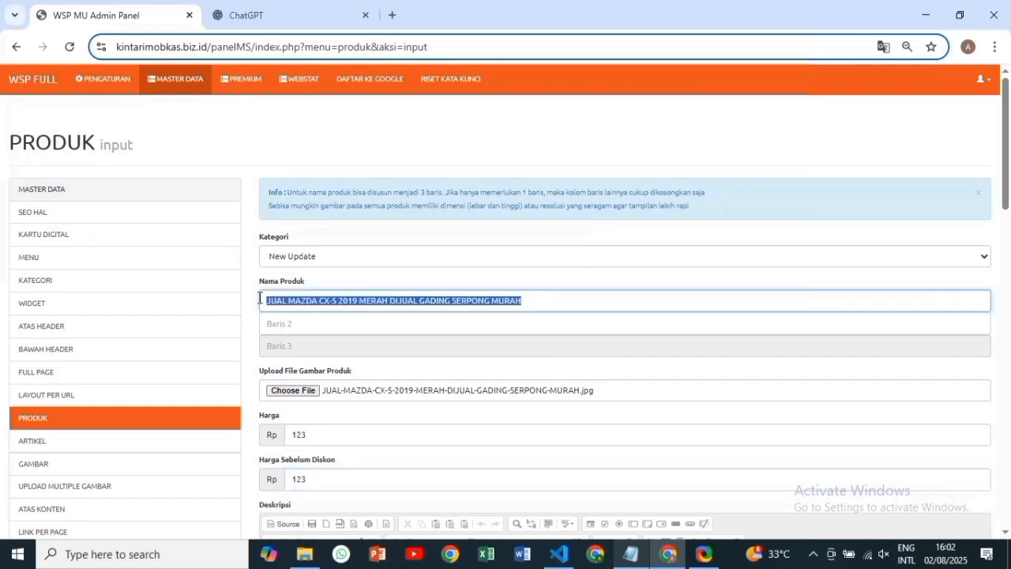
left_click(309, 8)
left_click_drag(543, 278, 521, 289)
key("ctrl+v")
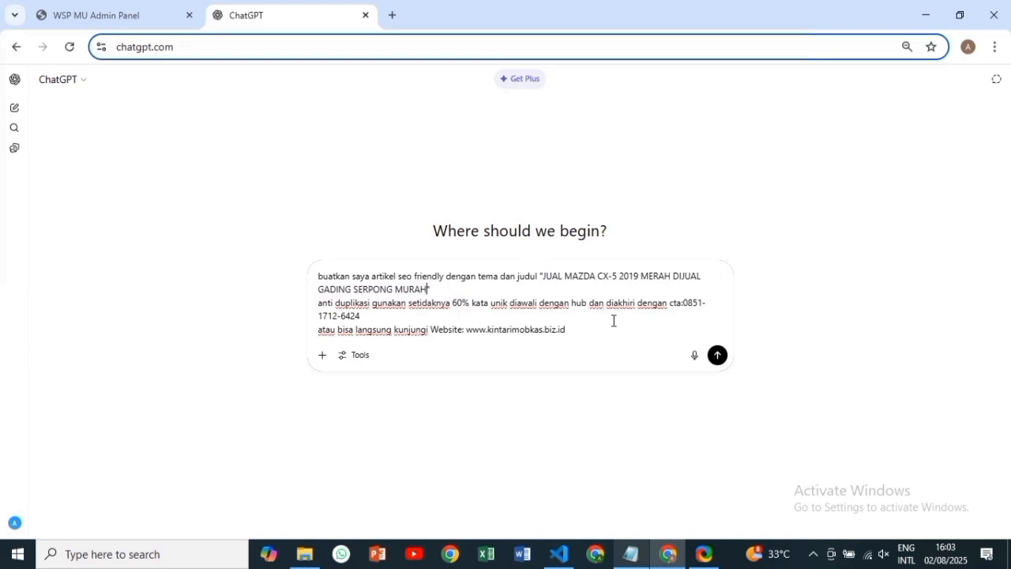
left_click(717, 355)
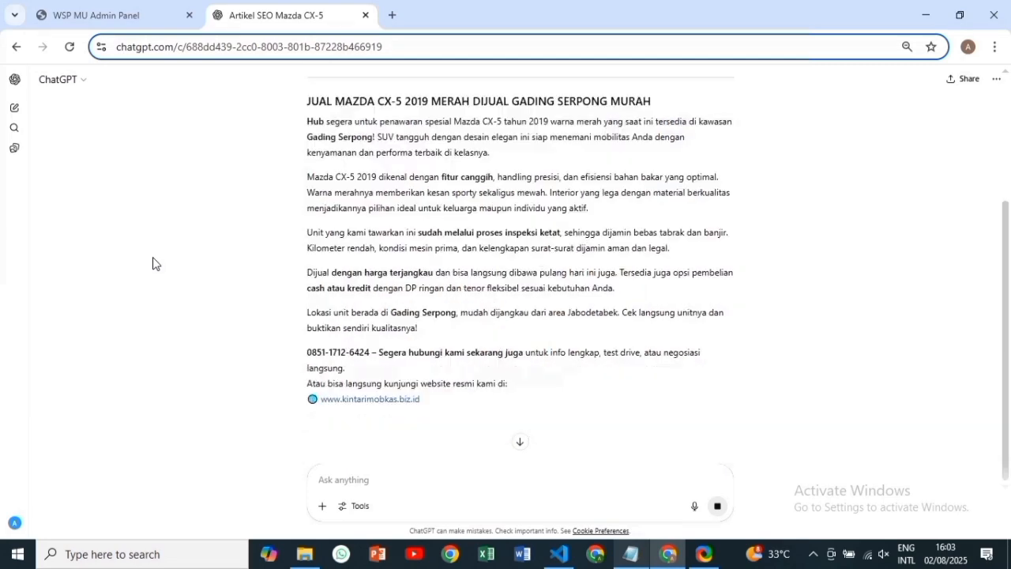
scroll(156, 264, "up", 2)
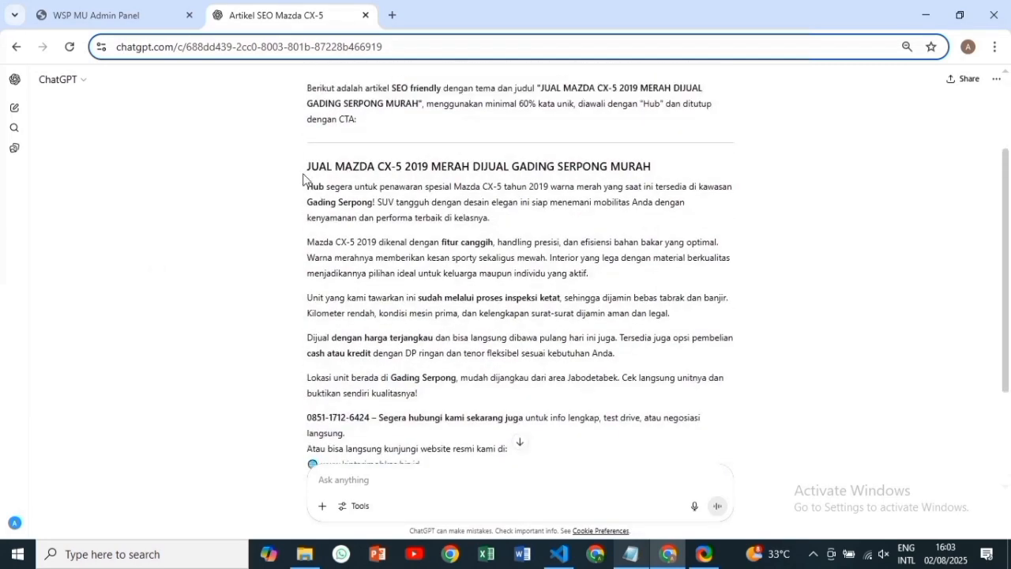
- Copy the generated article from its title through the website link and paste it into the product's Deskripsi editor in the admin form
left_click_drag(307, 164, 458, 309)
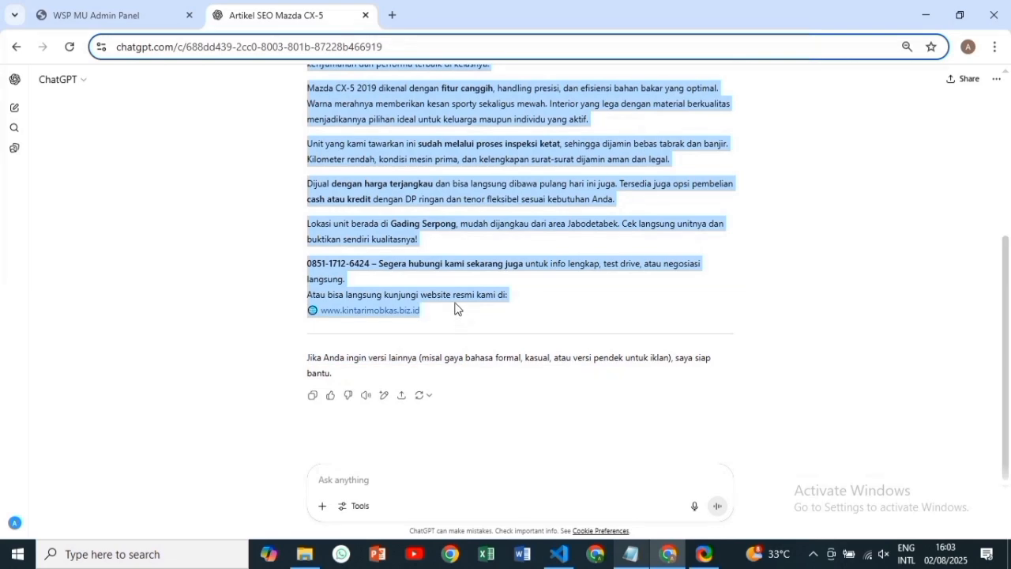
left_click(101, 8)
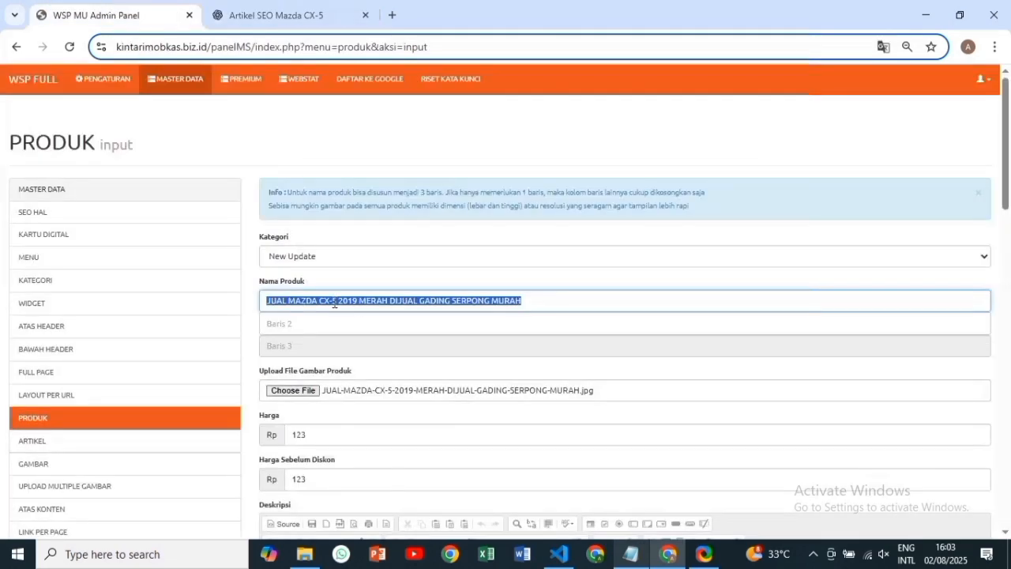
scroll(348, 312, "down", 10)
left_click(377, 256)
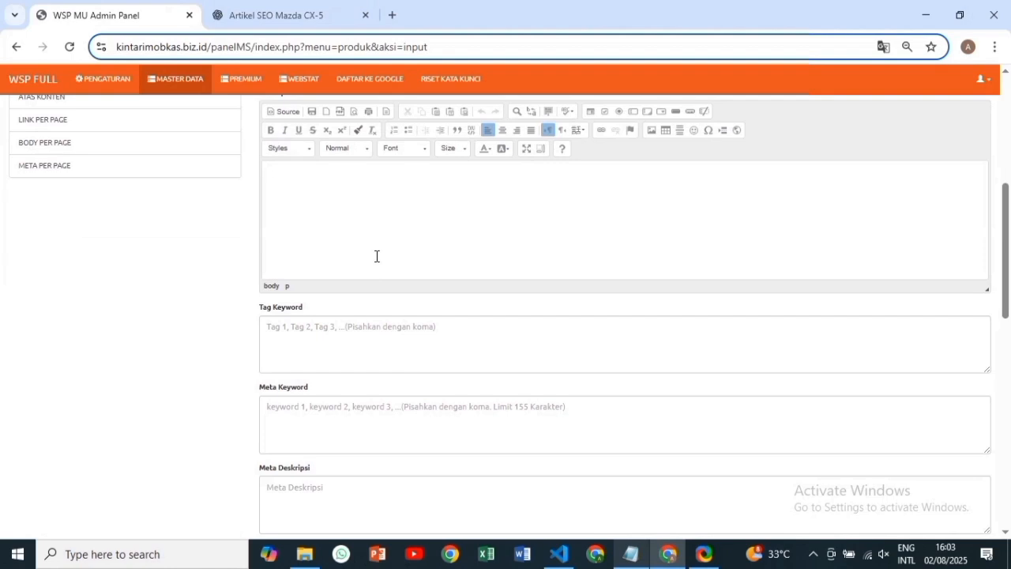
key("ctrl+v")
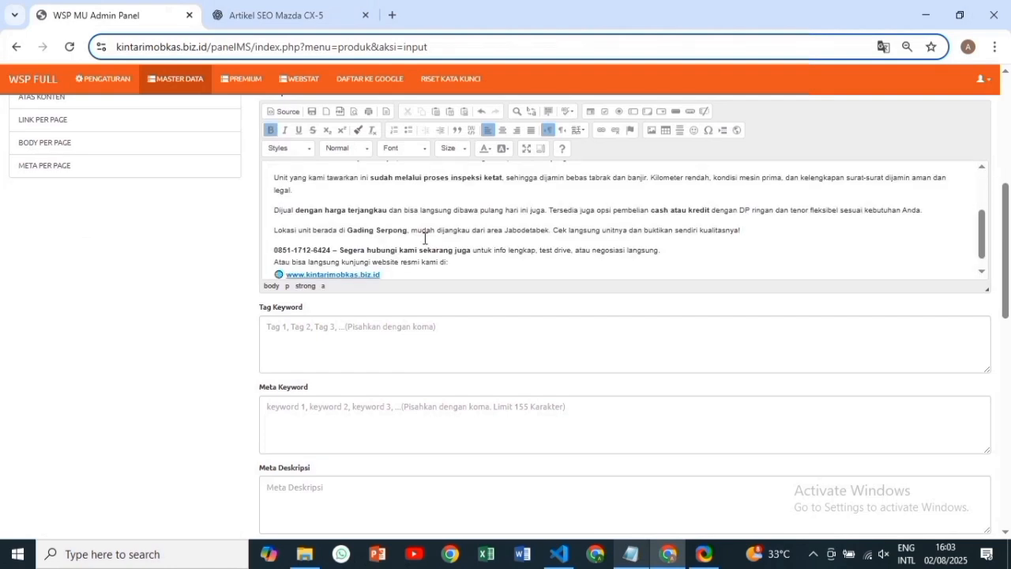
scroll(424, 237, "up", 2)
scroll(402, 262, "down", 3)
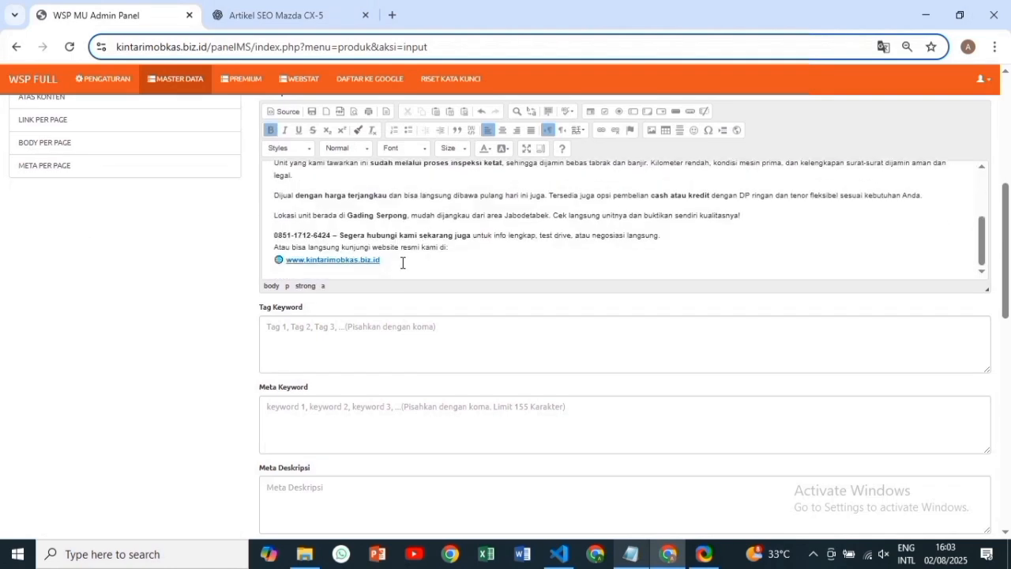
- Add the description codes seodenai, seowa and seobaca from Notepad below the website link in the Deskripsi editor
key("Return")
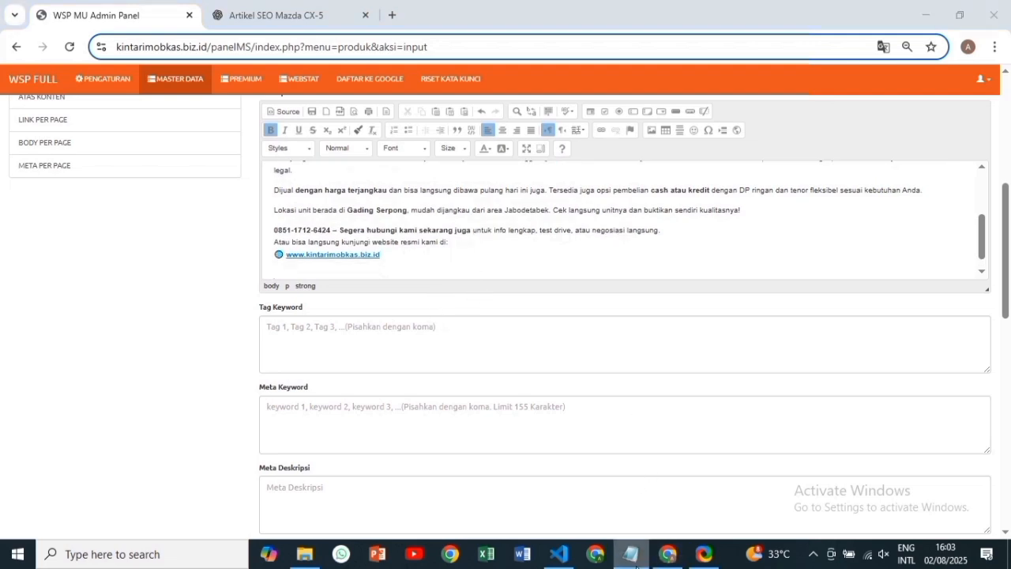
left_click(634, 565)
left_click_drag(205, 329, 244, 346)
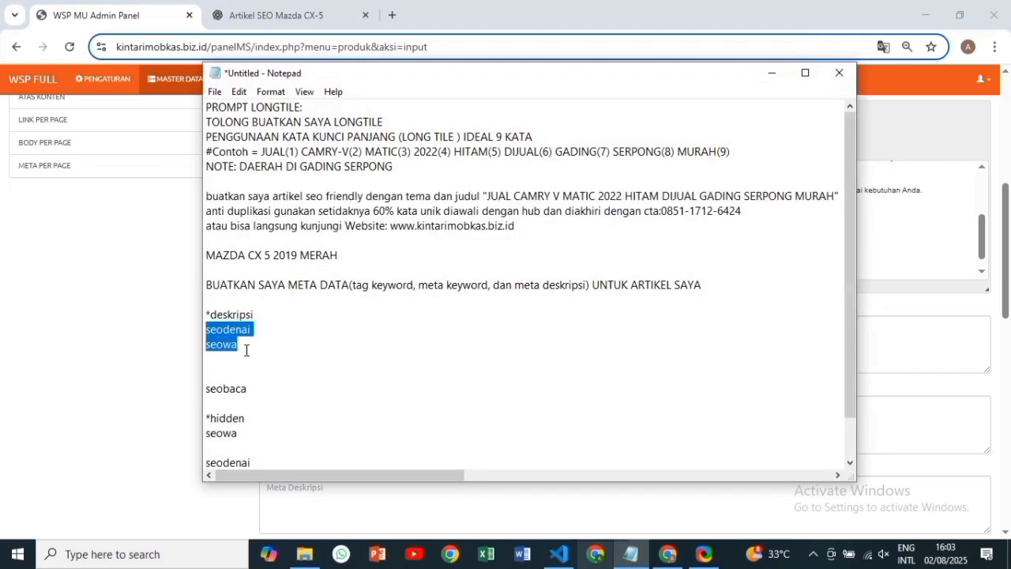
left_click_drag(205, 388, 289, 389)
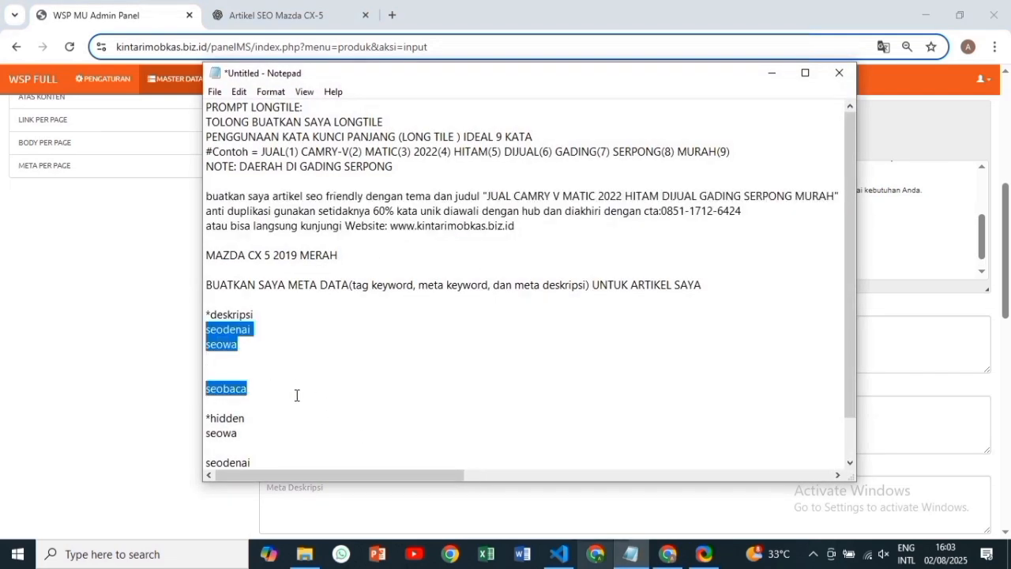
left_click(774, 73)
left_click(395, 268)
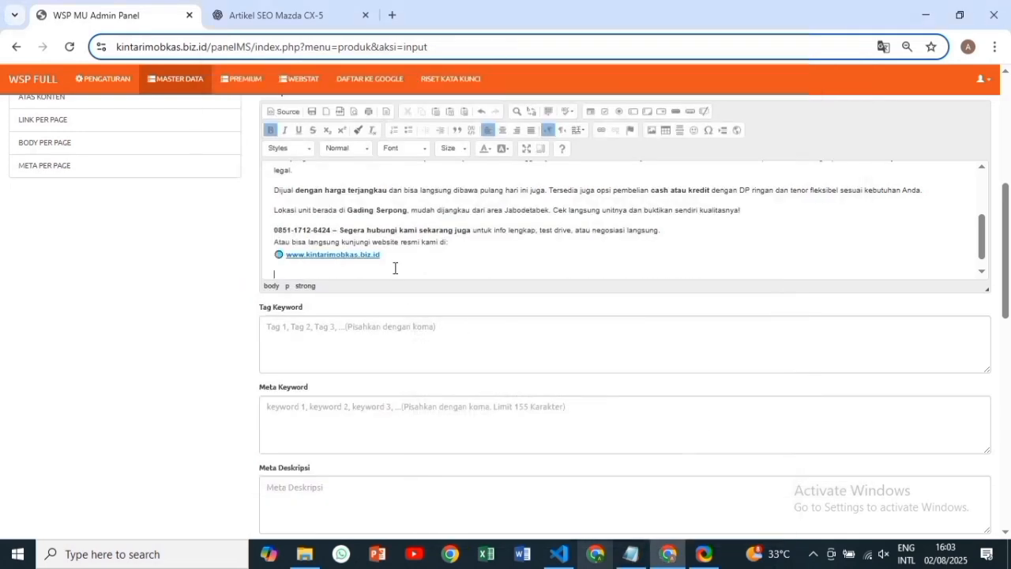
type("seodenai seowa  seobaca")
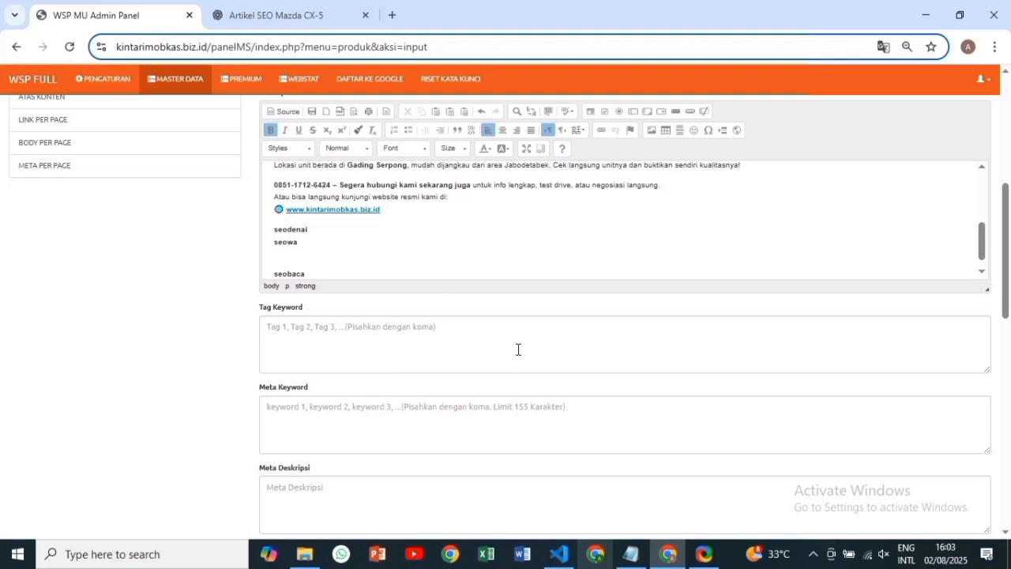
- Copy the metadata prompt (tag keyword, meta keyword, meta deskripsi) from Notepad, send it in the same ChatGPT chat, and view the reply
left_click(631, 555)
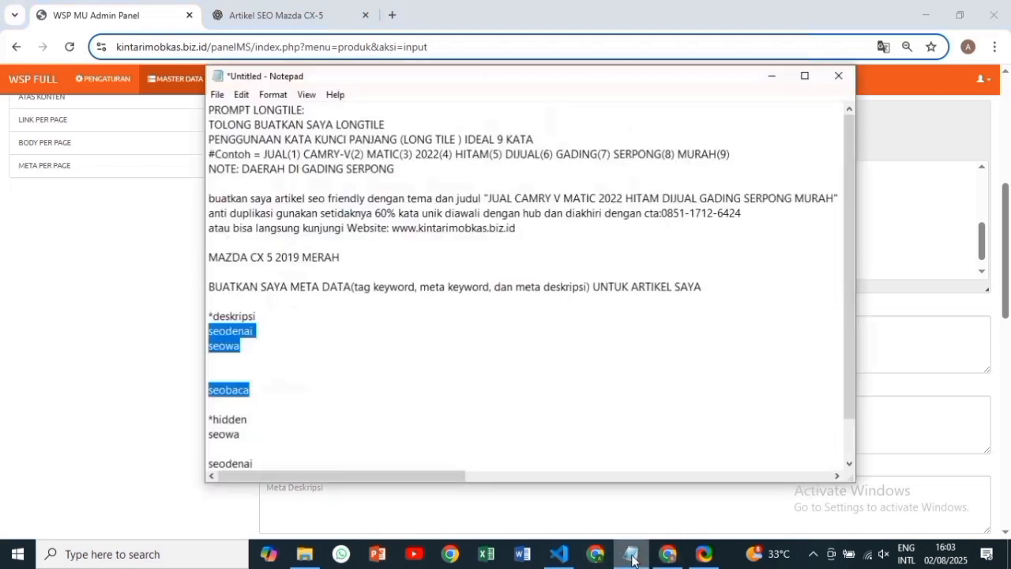
left_click_drag(204, 285, 729, 283)
key("ctrl+c")
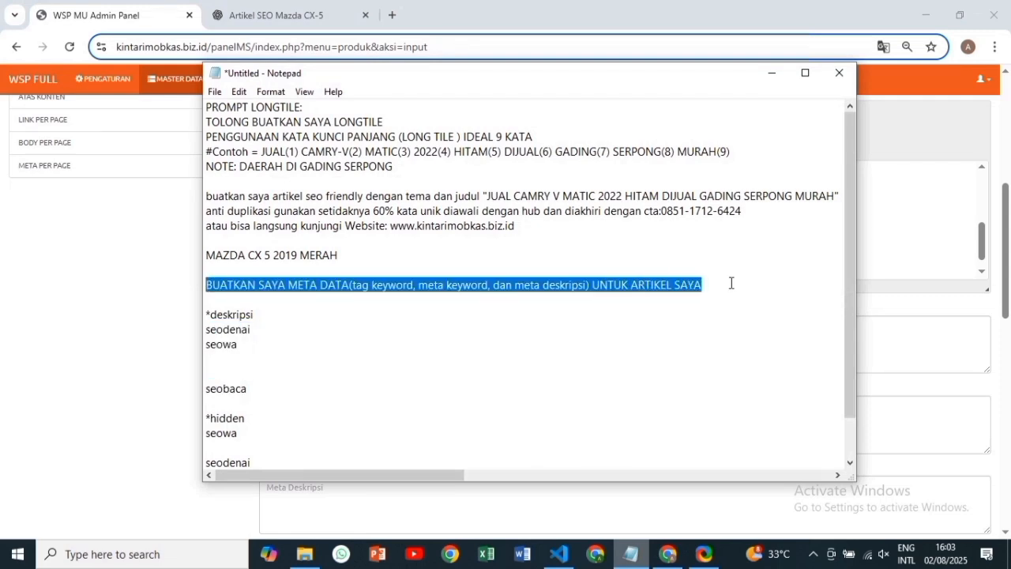
left_click(771, 72)
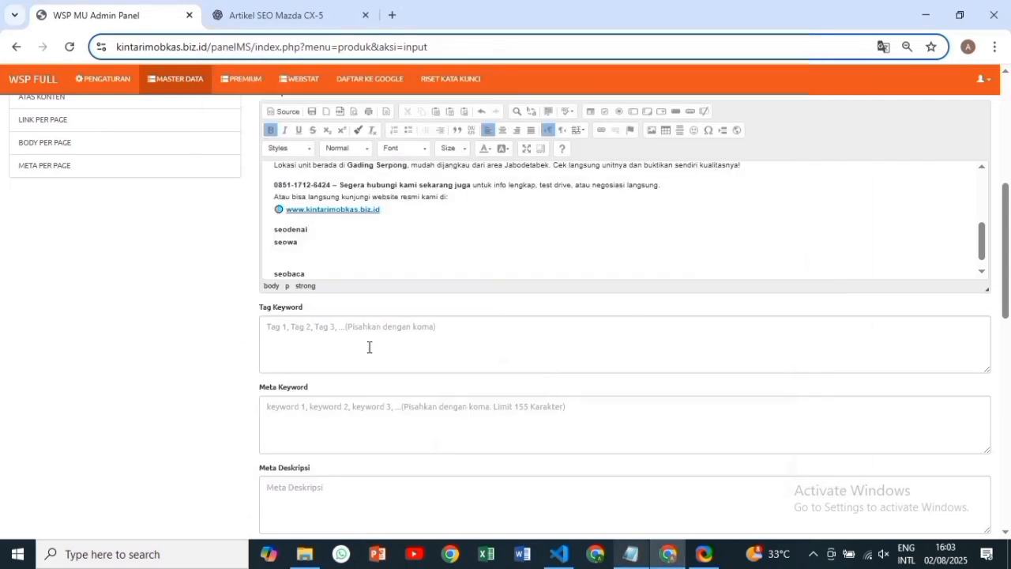
left_click(245, 6)
left_click(393, 477)
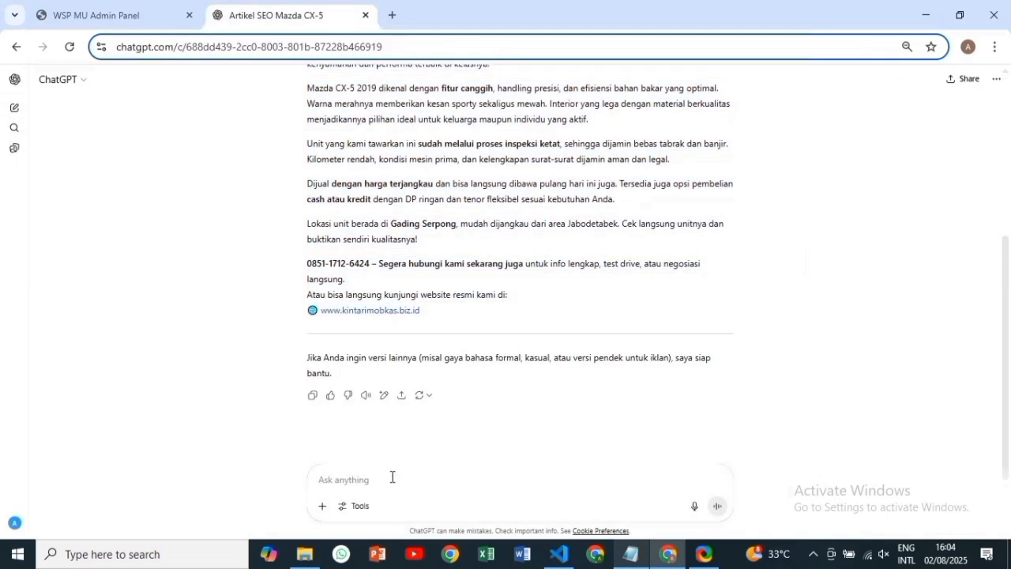
key("ctrl+v")
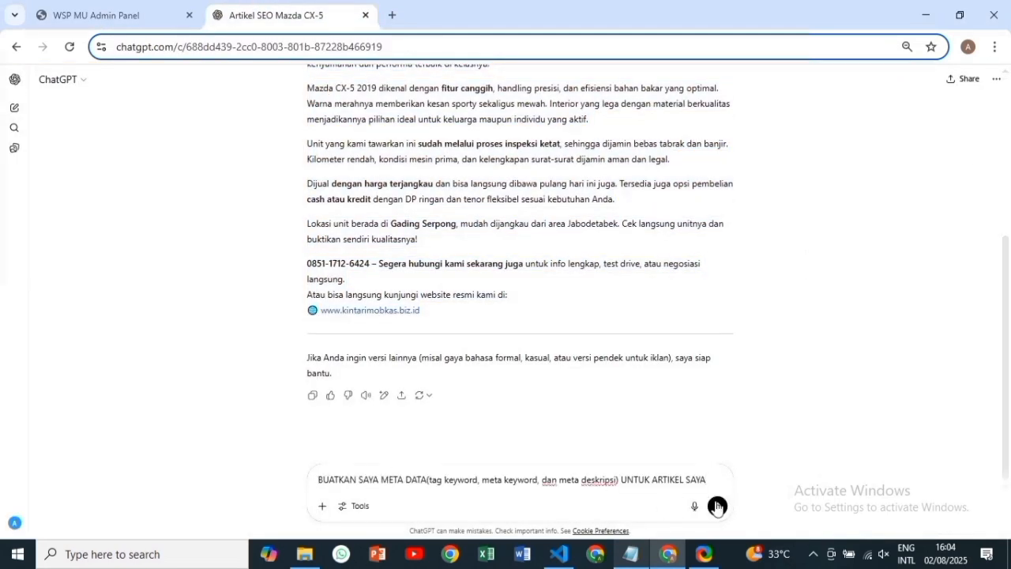
left_click(718, 506)
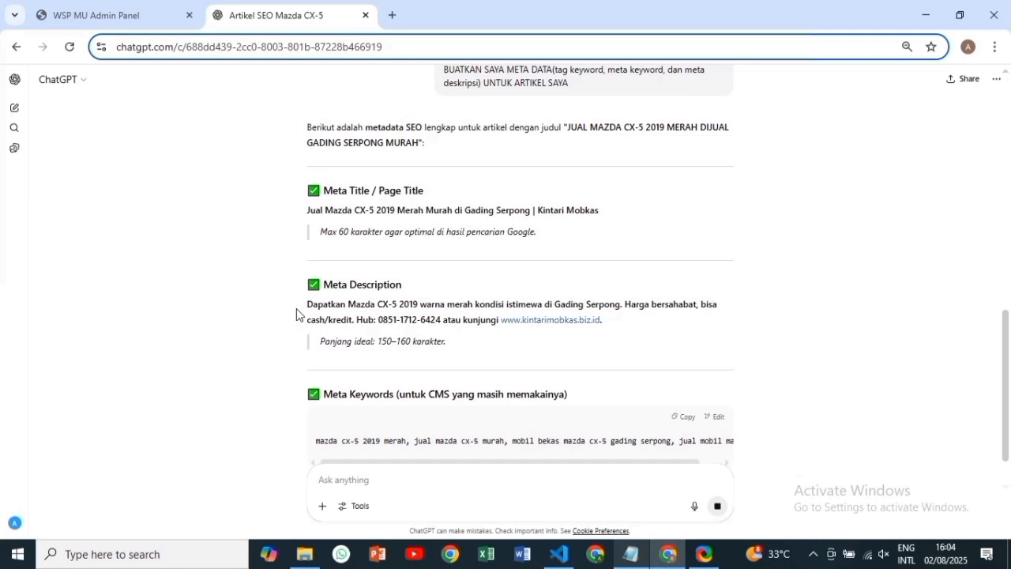
scroll(695, 272, "down", 3)
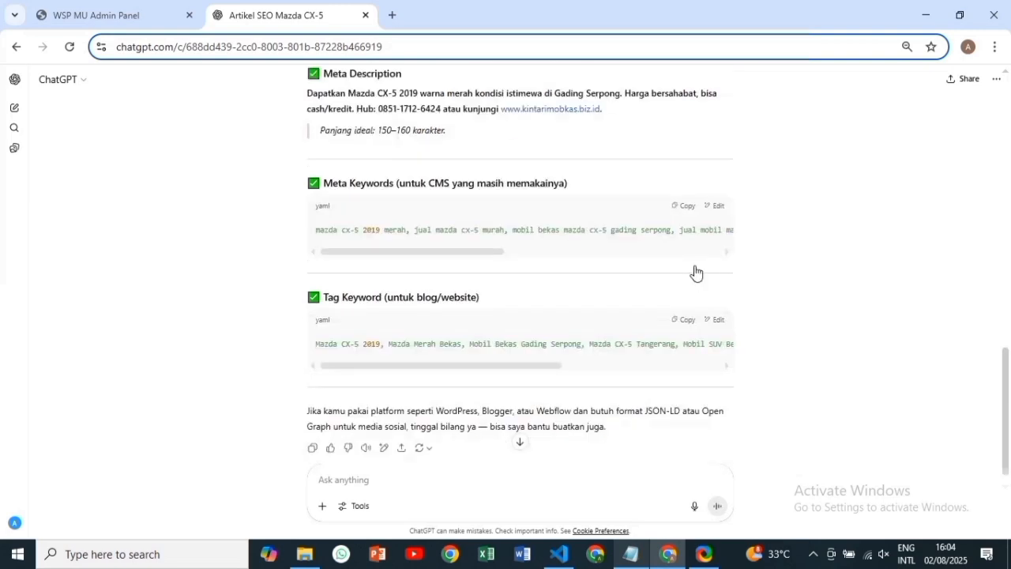
scroll(663, 280, "down", 1)
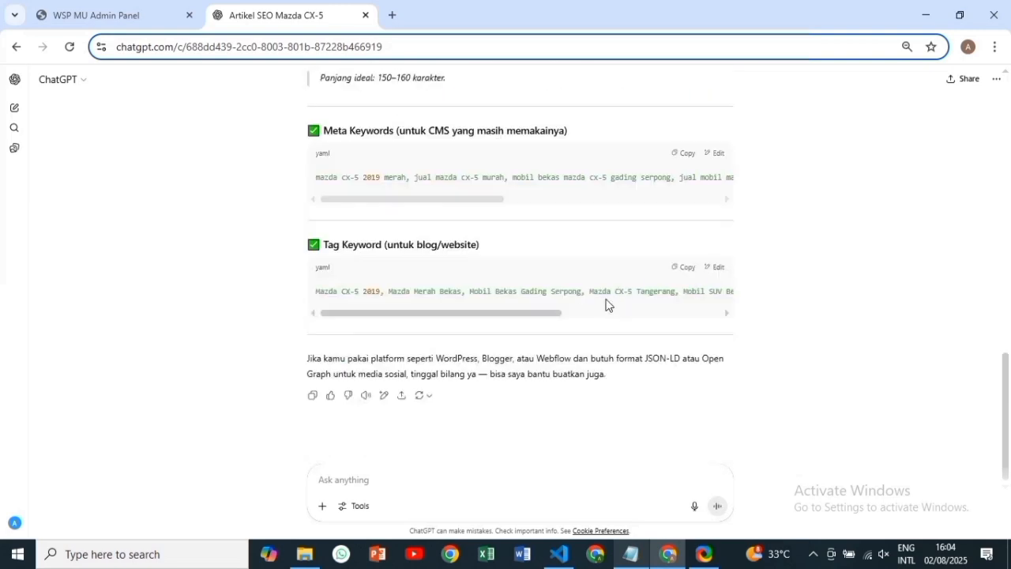
- Copy the generated meta description from ChatGPT into the product's Meta Deskripsi field
scroll(606, 306, "up", 2)
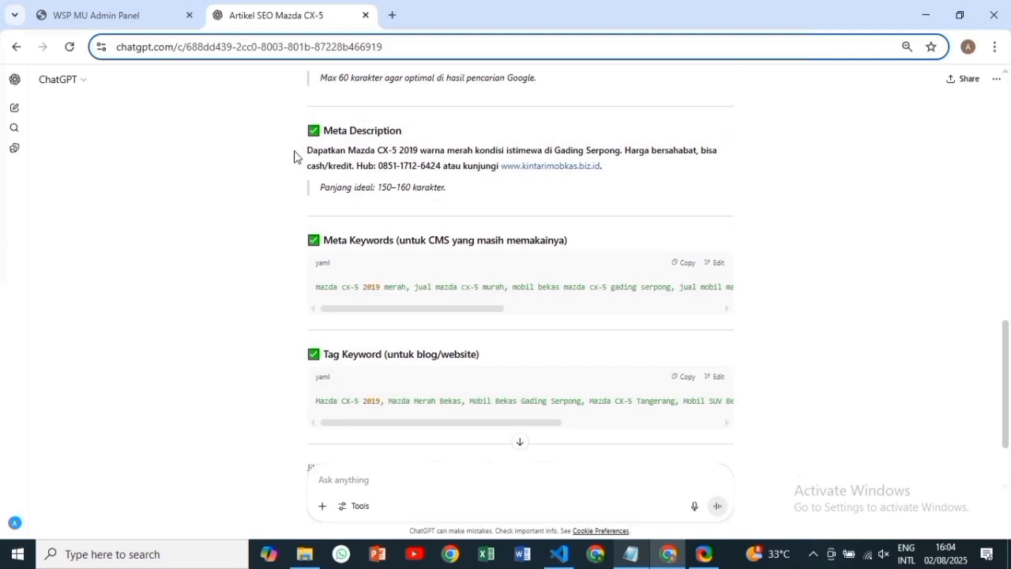
left_click_drag(302, 153, 618, 166)
key("ctrl+c")
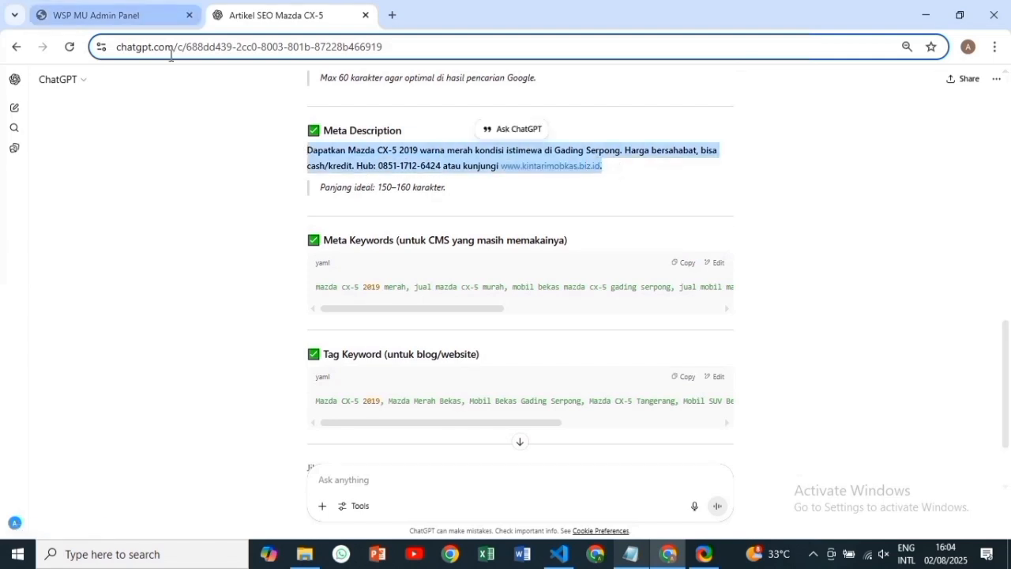
key("ctrl+shift+Tab")
left_click(353, 489)
key("ctrl+v")
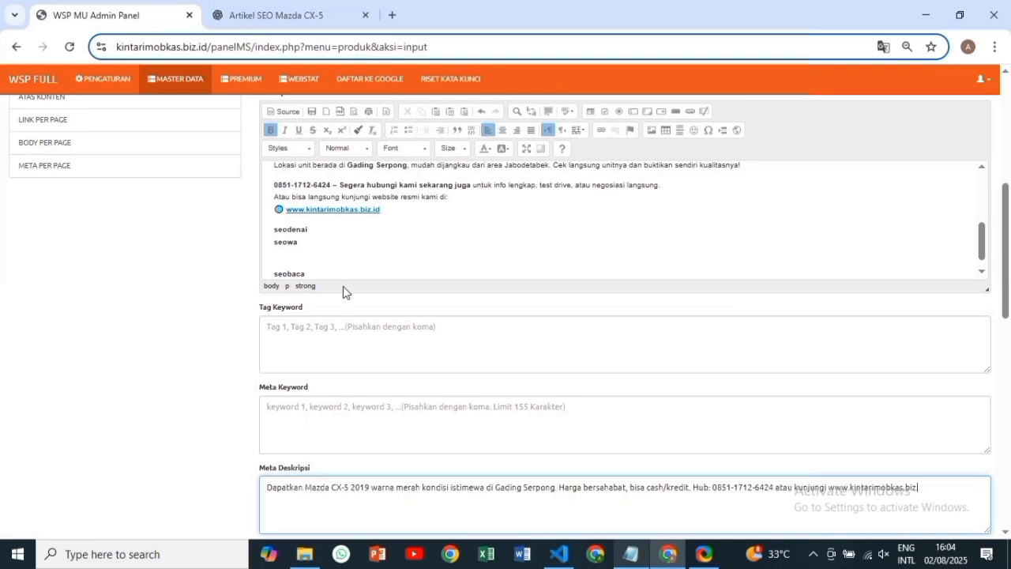
- Copy the generated meta keywords from ChatGPT into the product's Meta Keyword field
left_click(316, 9)
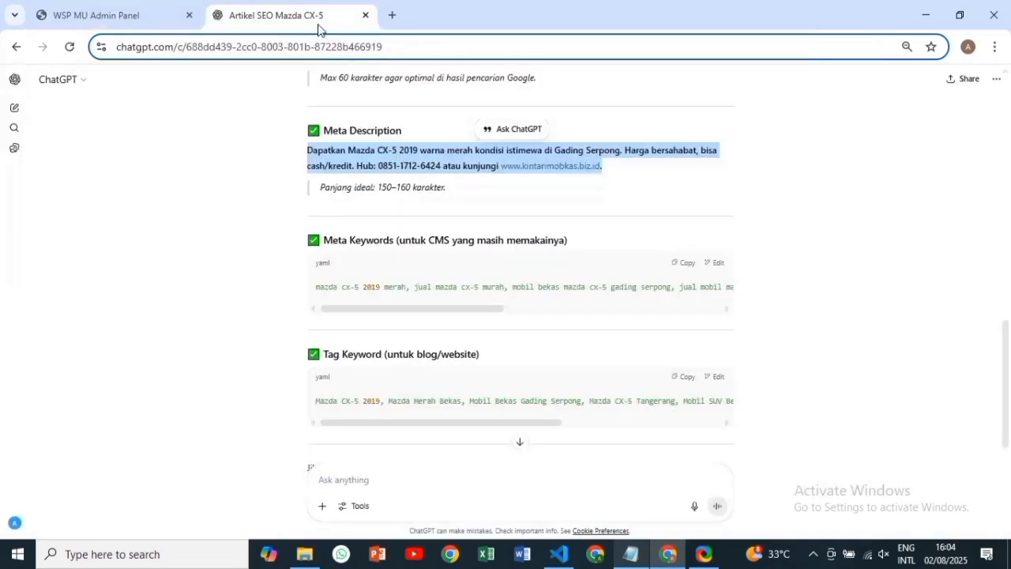
left_click(684, 263)
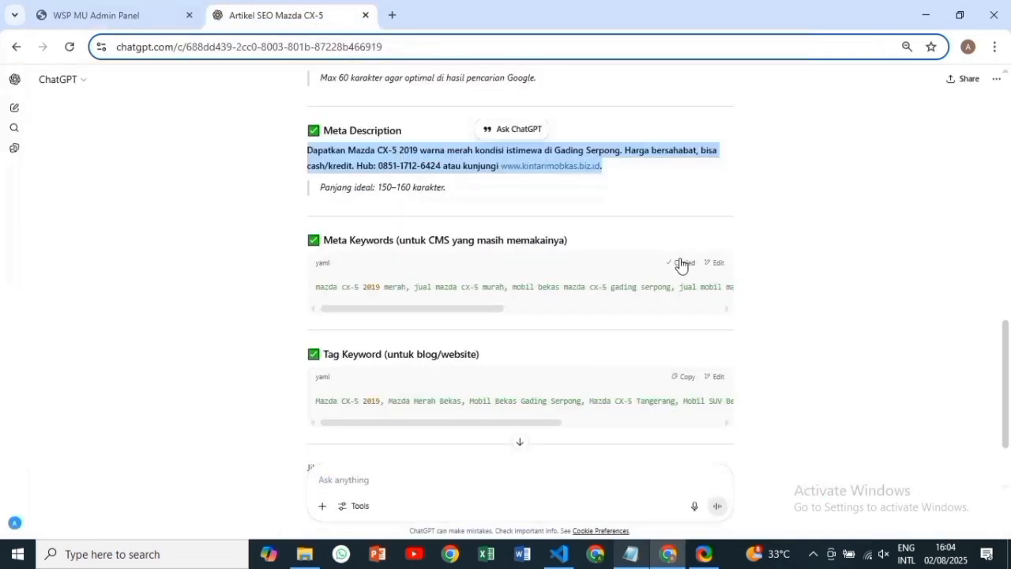
left_click(81, 7)
left_click(327, 407)
key("ctrl+v")
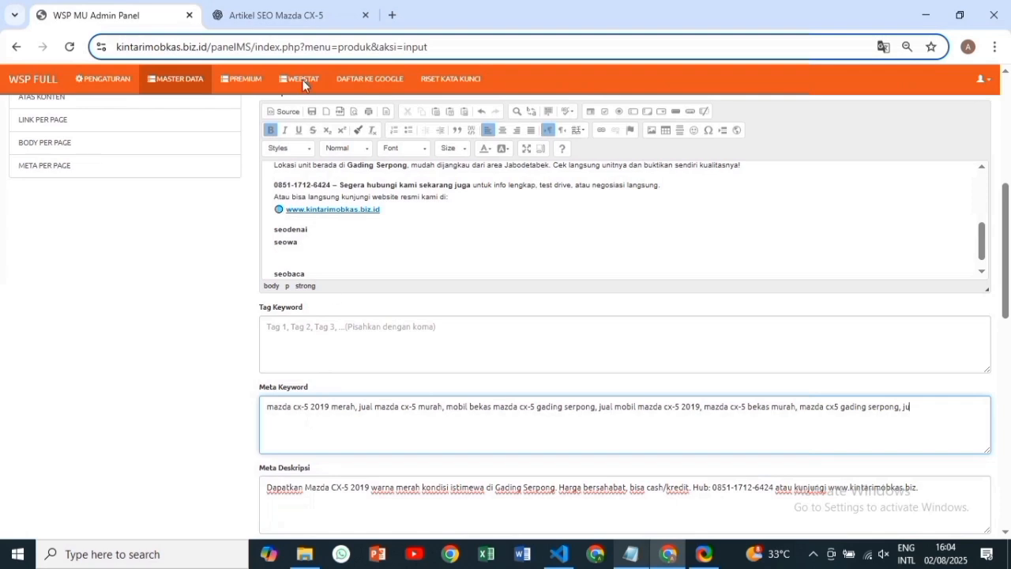
- Copy the generated tag keywords from ChatGPT into the product's Tag Keyword field
left_click(305, 12)
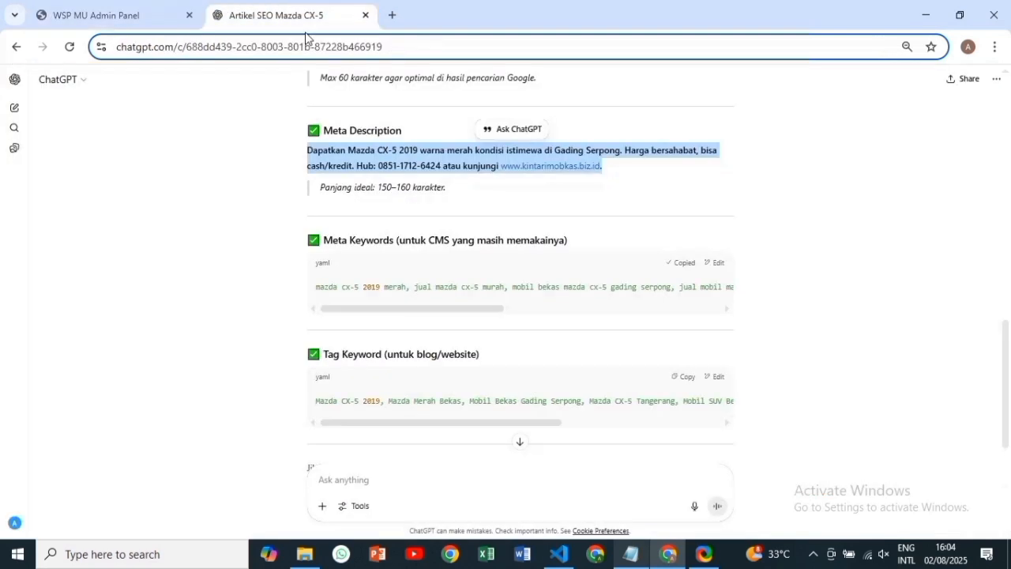
left_click(683, 377)
left_click(84, 11)
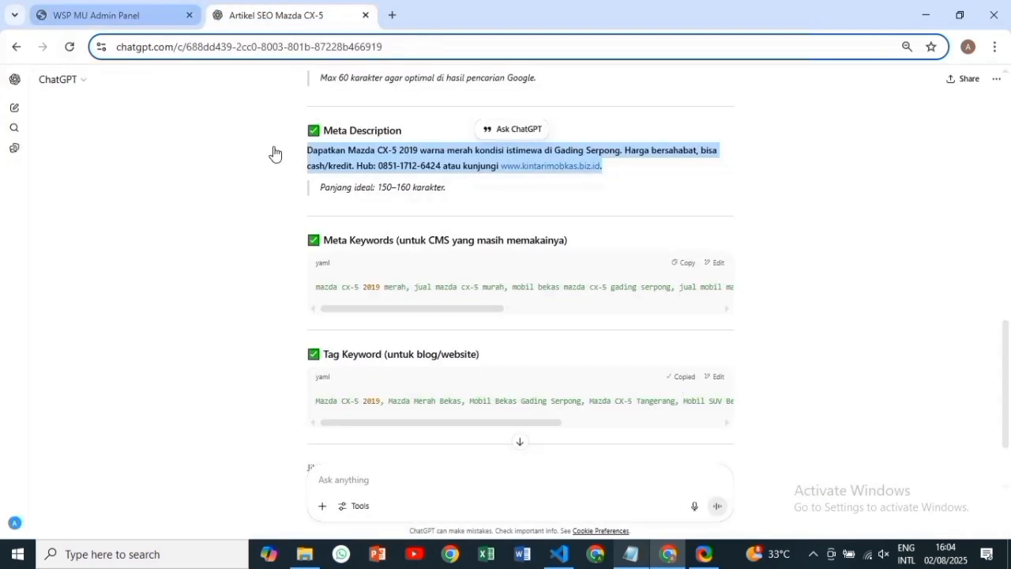
left_click(410, 341)
key("ctrl+v")
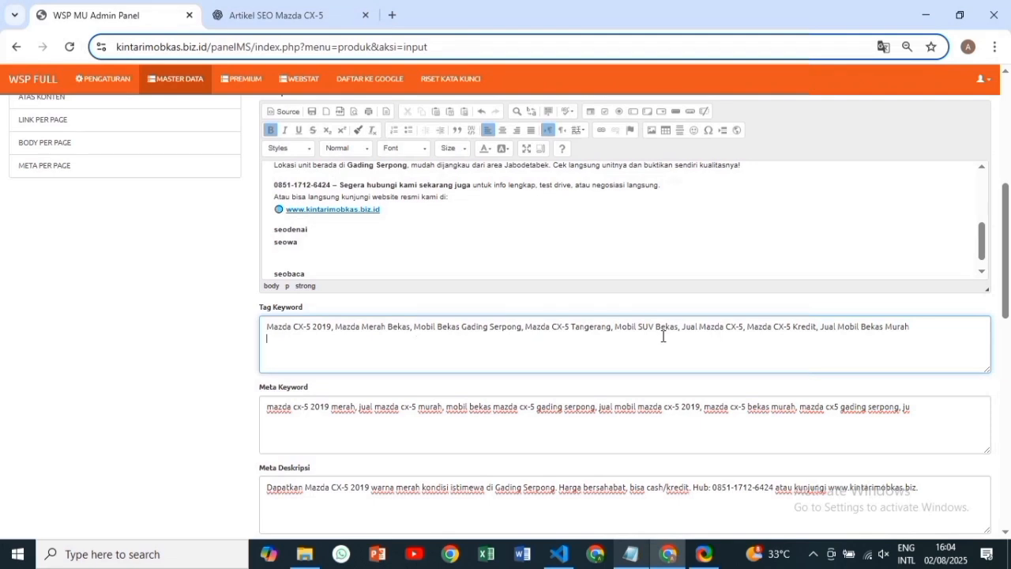
- Copy the full Tag Keyword text into the Konten Google (Hidden Konten) editor
left_click_drag(1008, 260, 1007, 329)
scroll(901, 253, "up", 2)
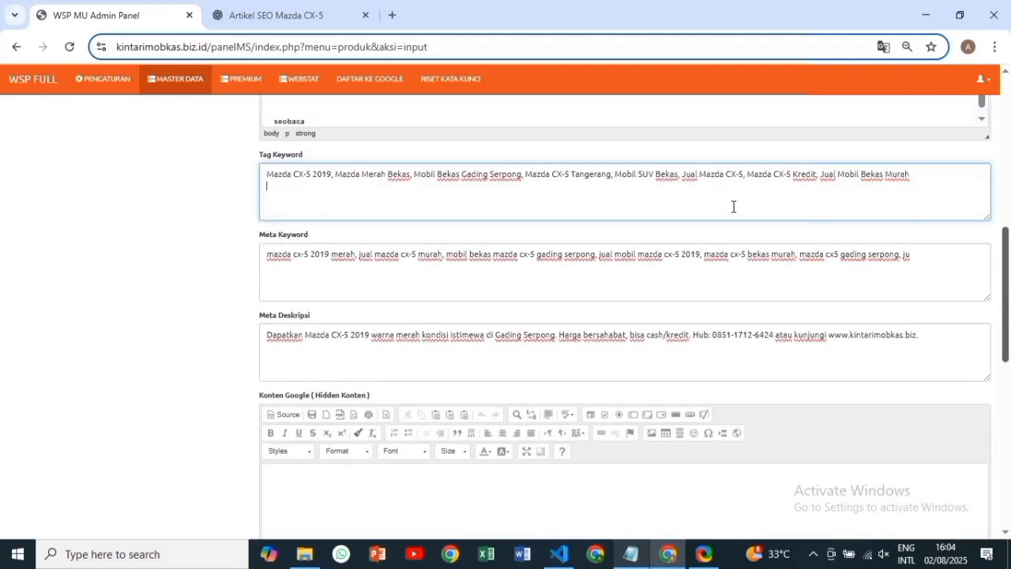
key("ctrl+a")
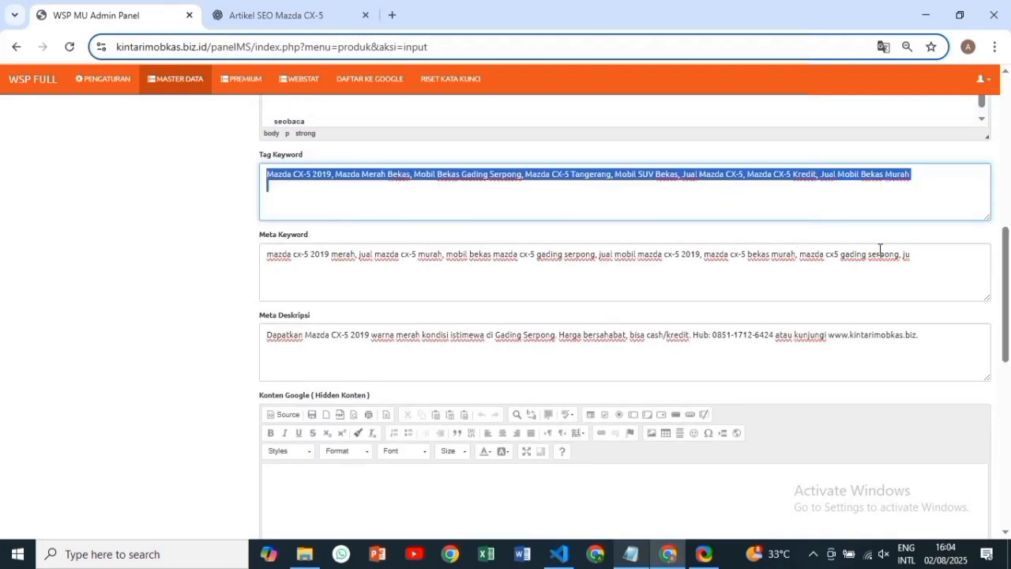
left_click_drag(1008, 259, 1010, 323)
left_click(774, 275)
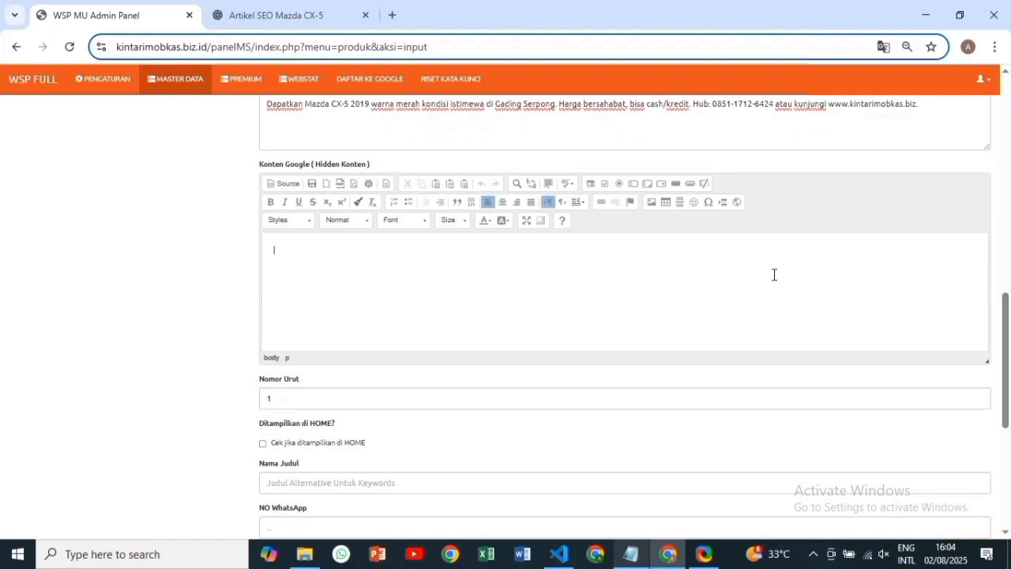
key("ctrl+v")
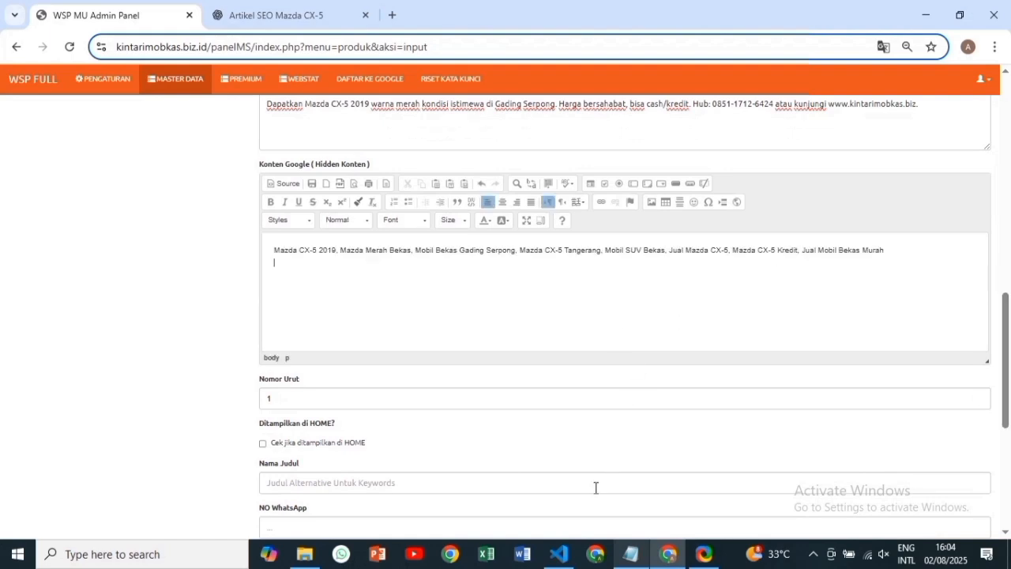
- Copy the hidden codes seowa, seodenai and seobaca from Notepad and paste them above the keywords in the Konten Google (Hidden Konten) editor
left_click(629, 556)
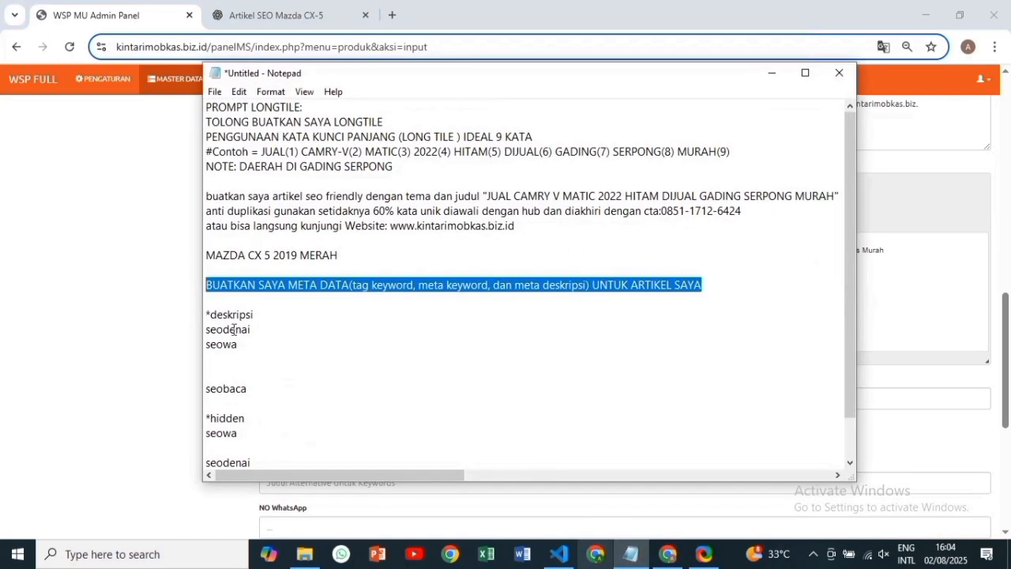
scroll(251, 315, "down", 1)
left_click_drag(209, 388, 287, 447)
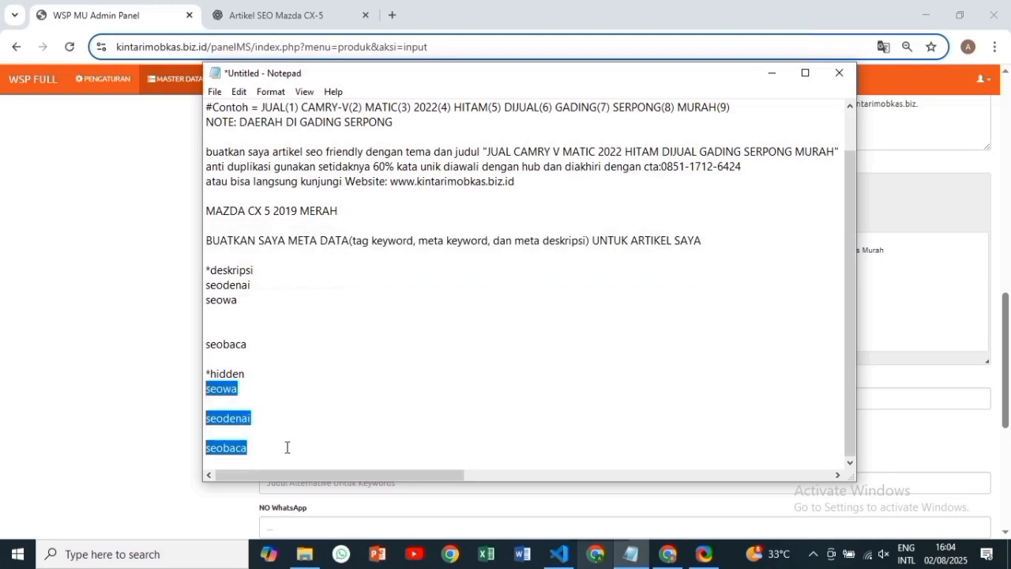
left_click(772, 73)
key("Return")
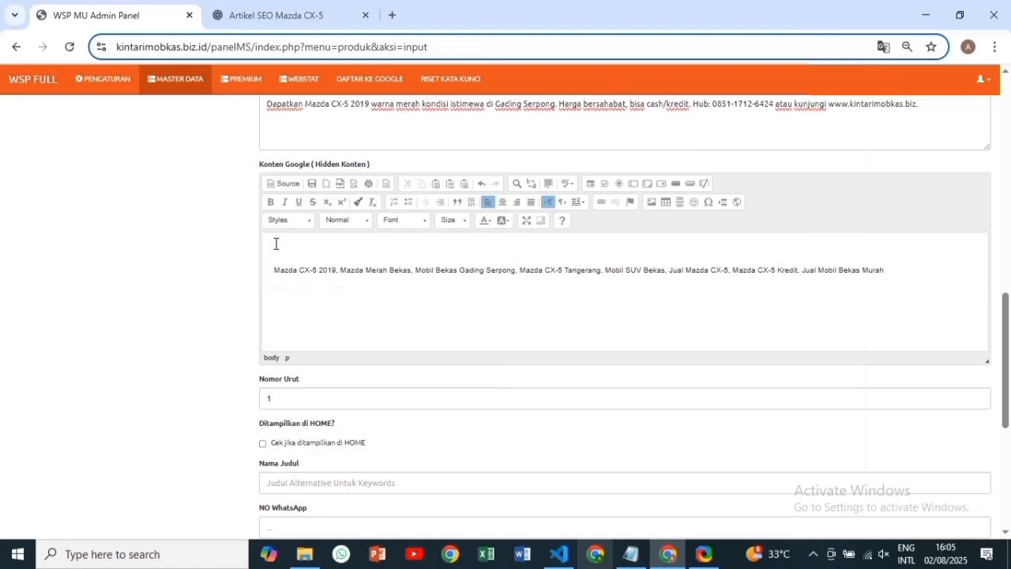
key("ctrl+v")
scroll(322, 265, "down", 4)
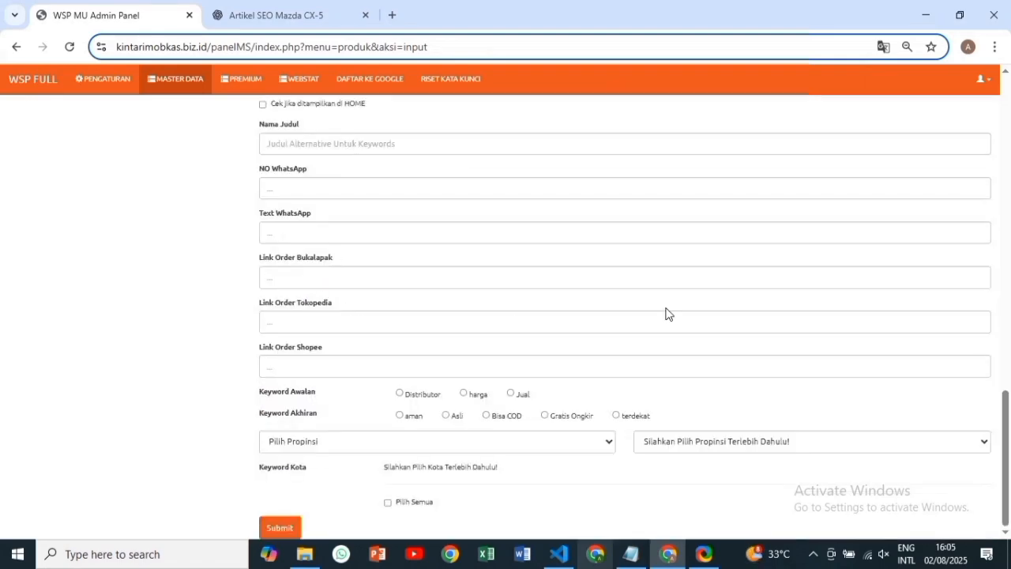
- Copy the full product name from Nama Produk into the Nama Judul field
left_click_drag(1009, 437, 986, 113)
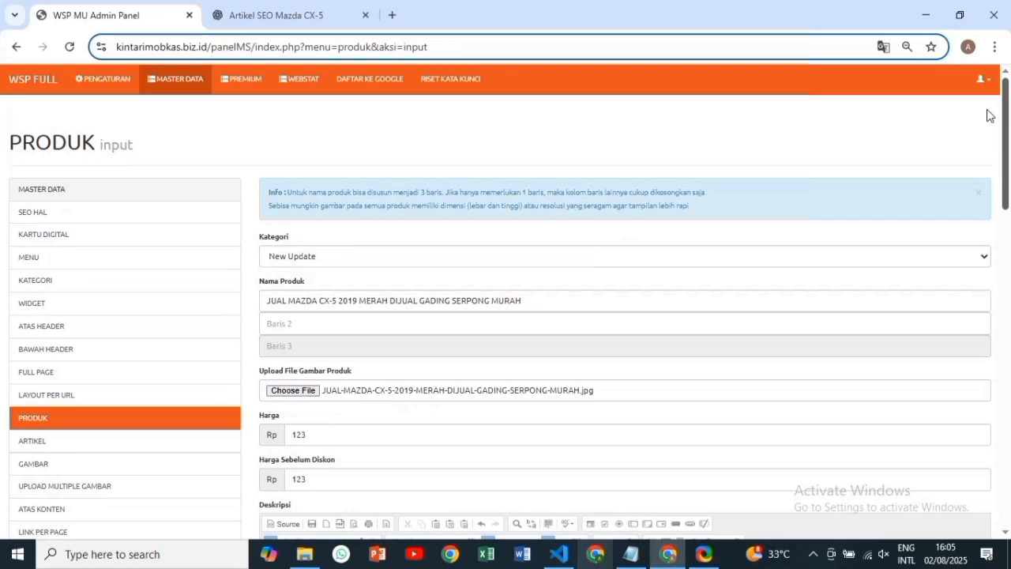
left_click(434, 300)
key("ctrl+a")
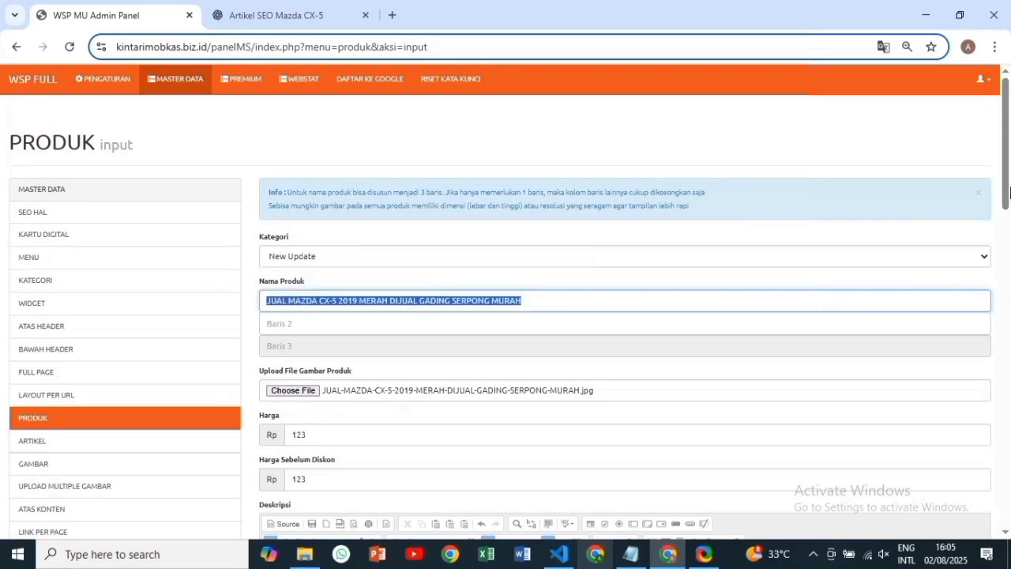
left_click_drag(1010, 114, 1009, 441)
left_click(399, 144)
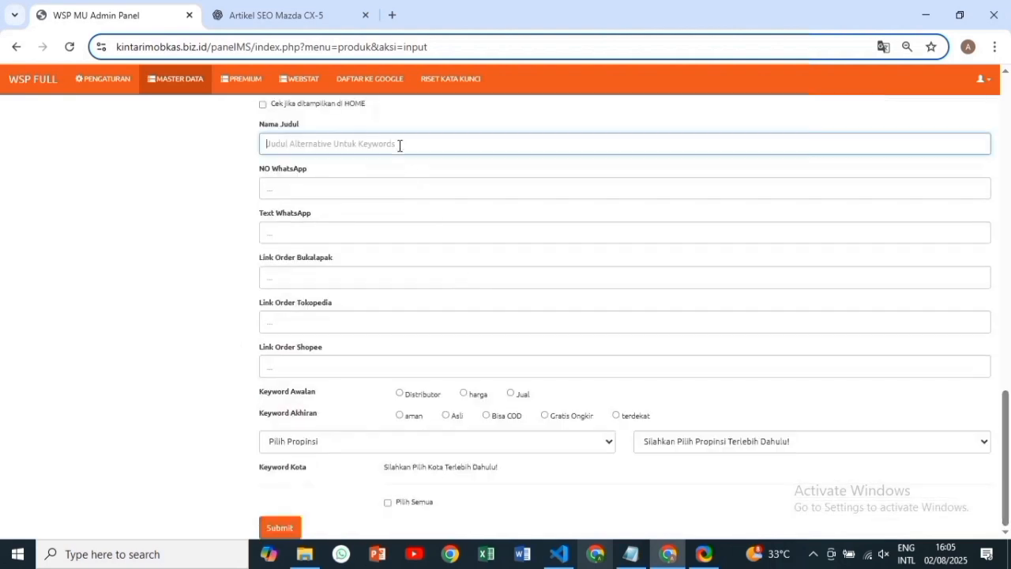
key("ctrl+v")
- Copy the contact phone number from the Deskripsi text into the NO WhatsApp field and reformat it with the +62 prefix and no hyphens
left_click(342, 183)
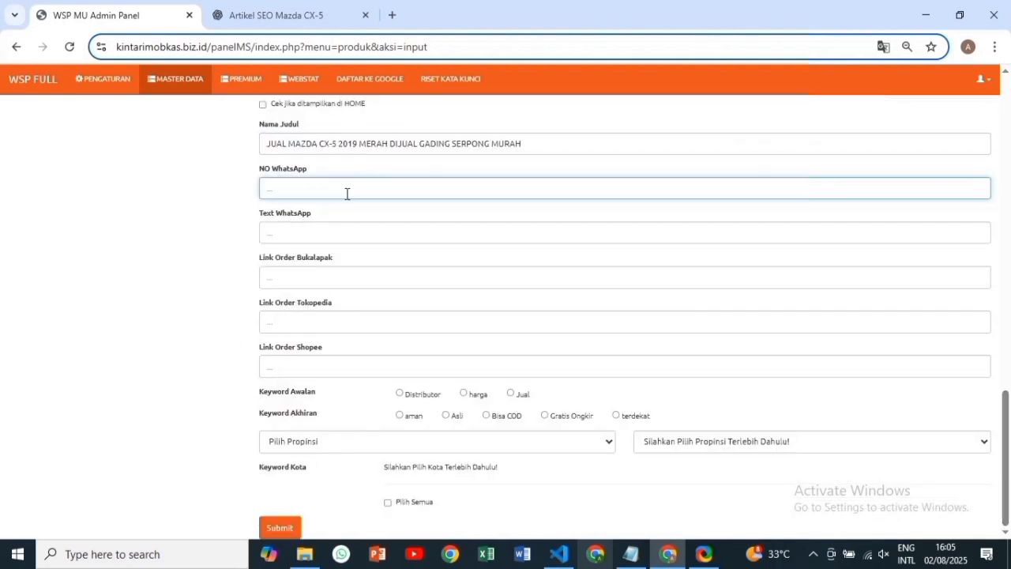
left_click_drag(1009, 401, 1009, 176)
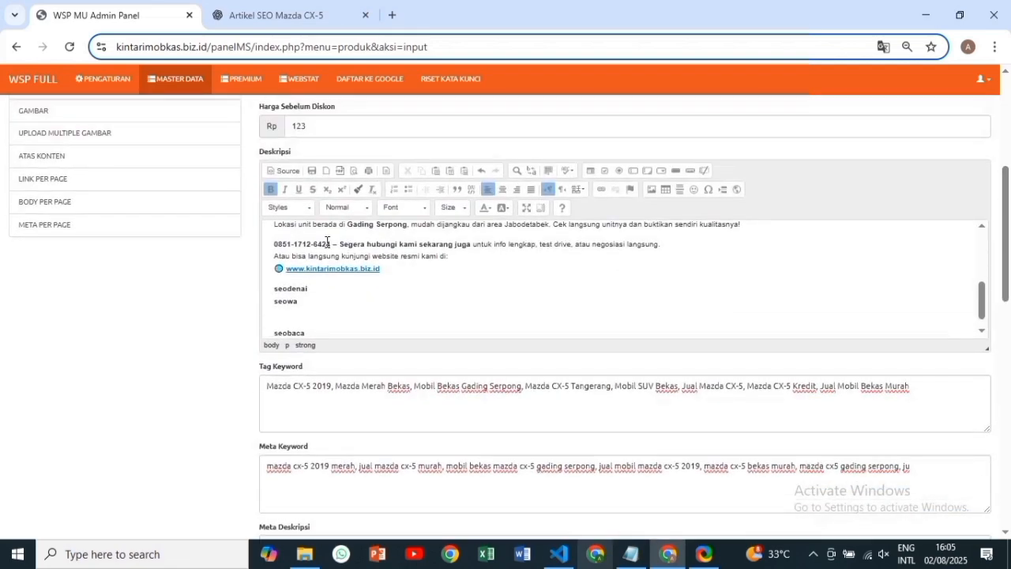
left_click_drag(330, 242, 272, 245)
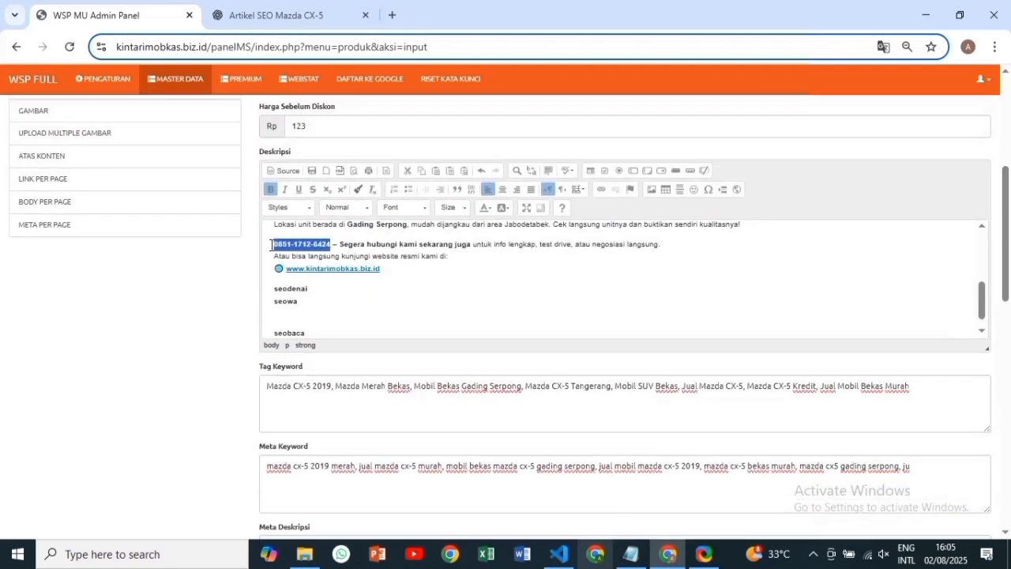
scroll(932, 331, "down", 10)
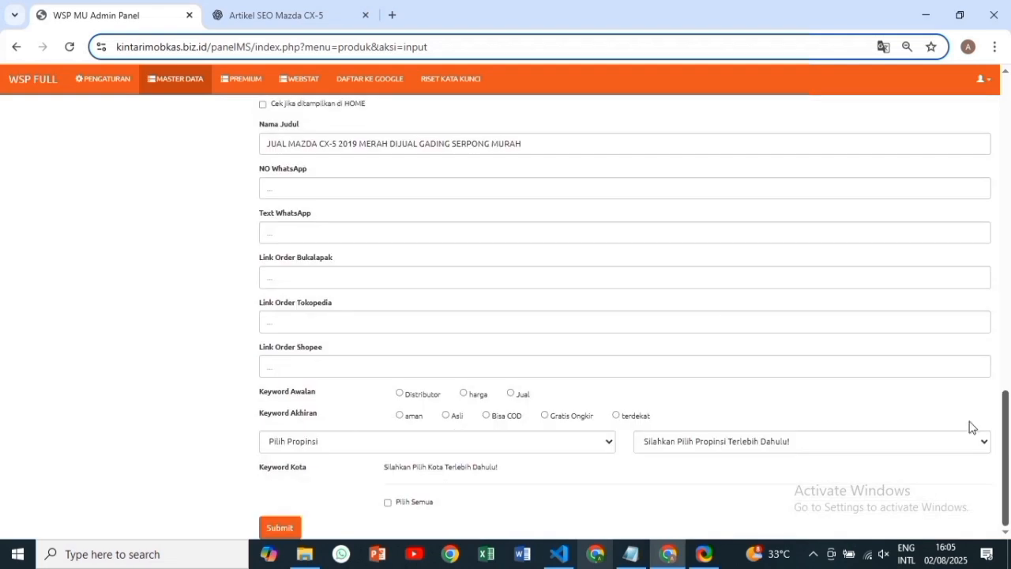
left_click(333, 187)
key("ctrl+v")
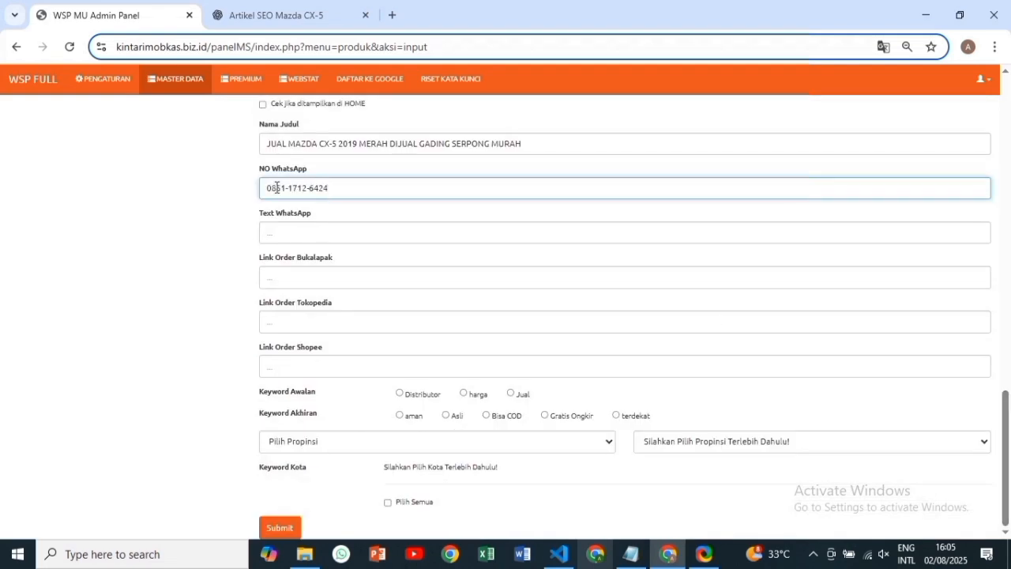
left_click(308, 187)
key("BackSpace")
key("BackSpace")
key("BackSpace")
type("+62")
- Enter "halo admin...kintarimobkas....saya mau tanya tentang..." as the Text WhatsApp and submit the product form
left_click(336, 229)
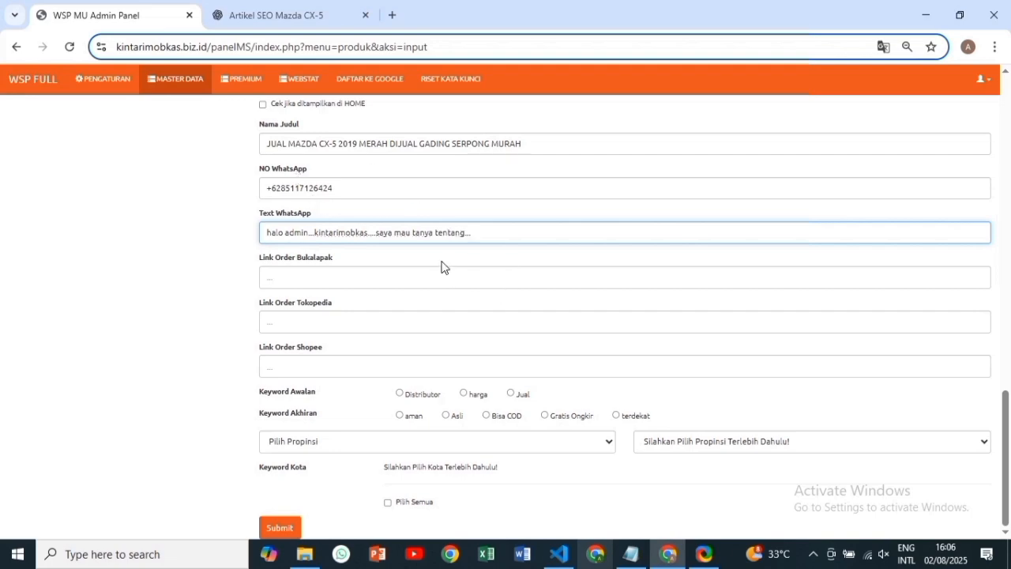
scroll(440, 266, "up", 15)
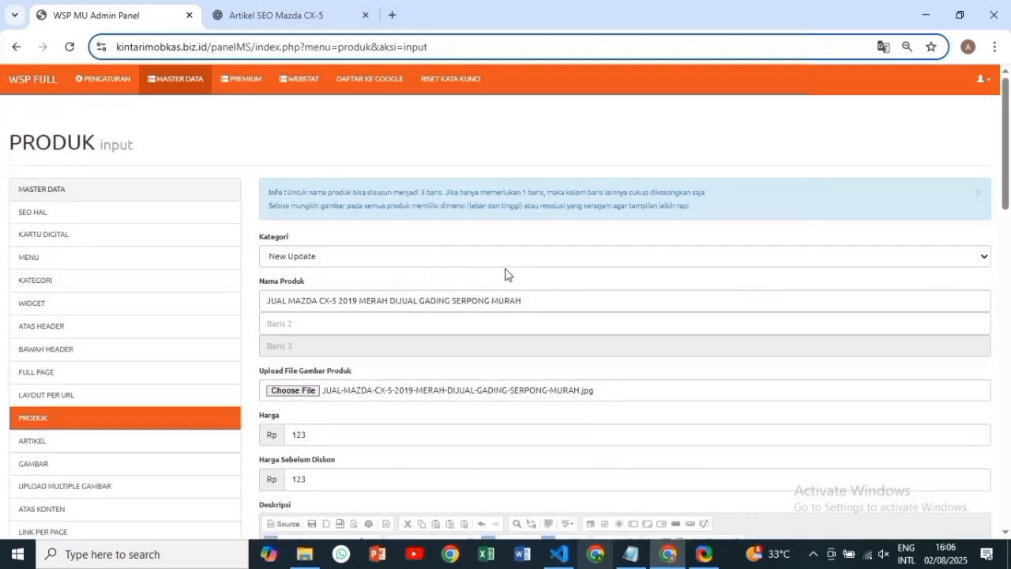
scroll(506, 273, "down", 15)
left_click(292, 524)
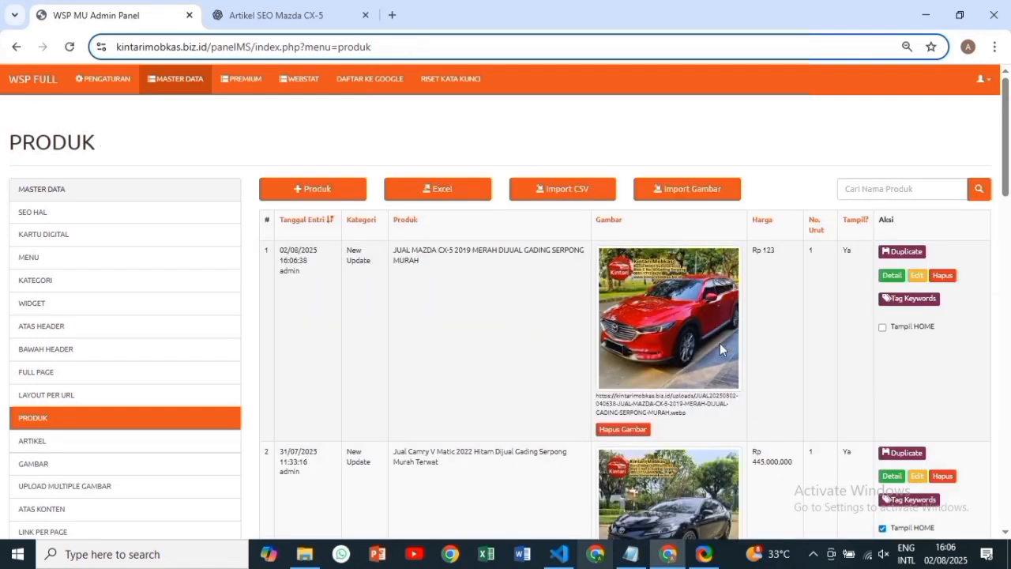
- Open kintarimobkas.biz.id in a new tab and examine the Mazda CX-5 2019 product page from the New Update category
left_click(392, 15)
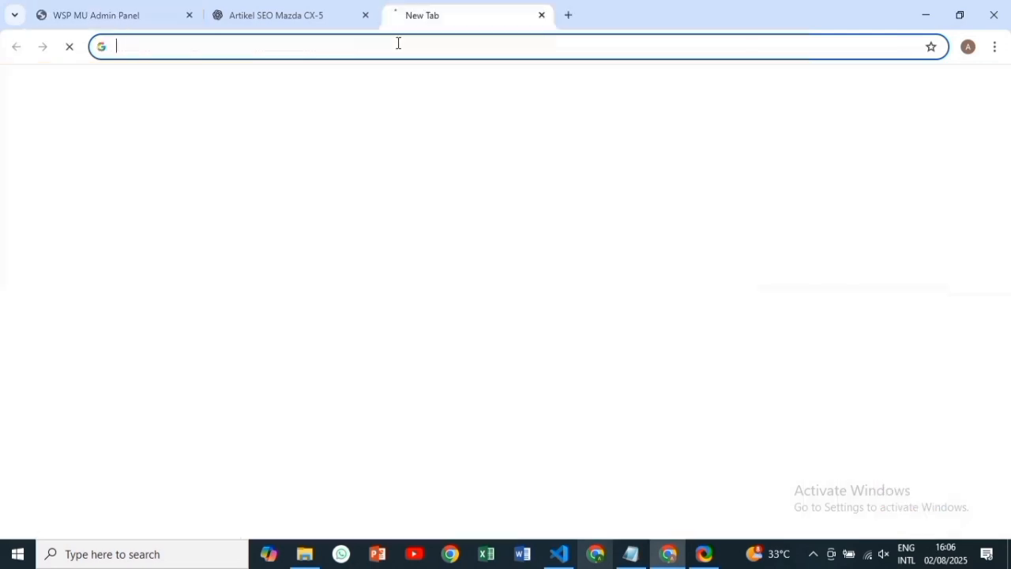
type("kintarimobkas.biz.id")
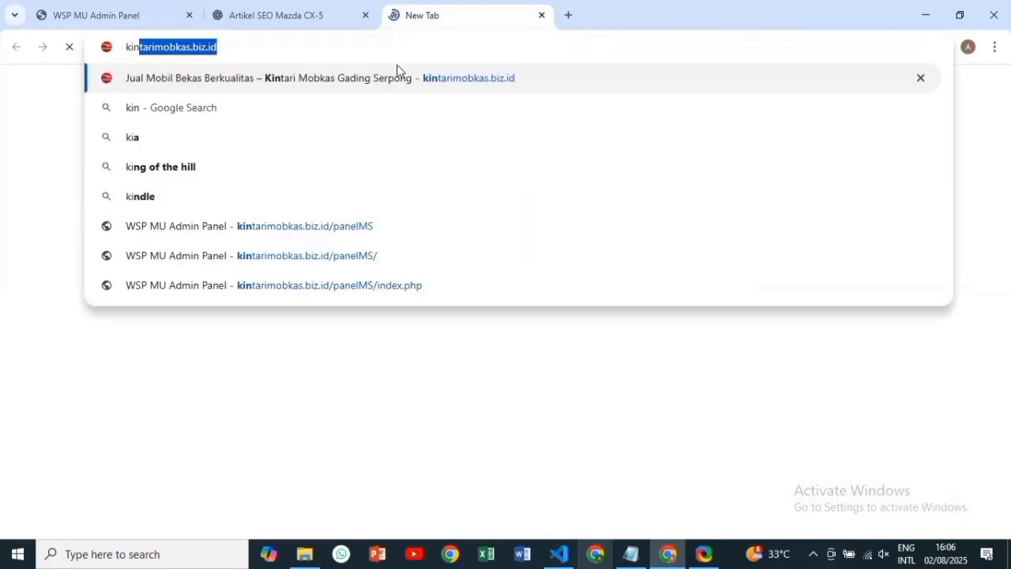
key("Return")
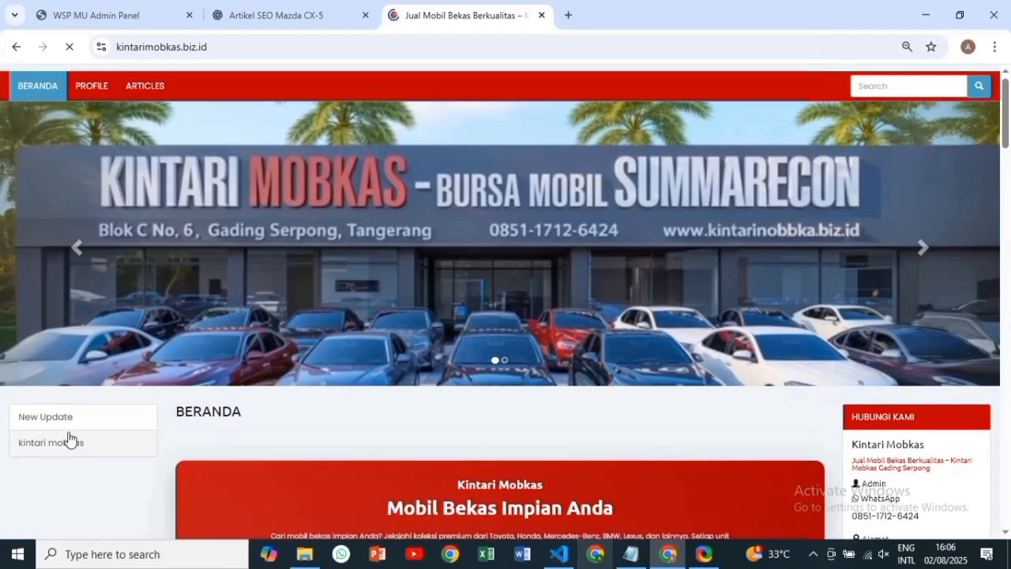
left_click_drag(1006, 153, 1009, 200)
left_click(105, 163)
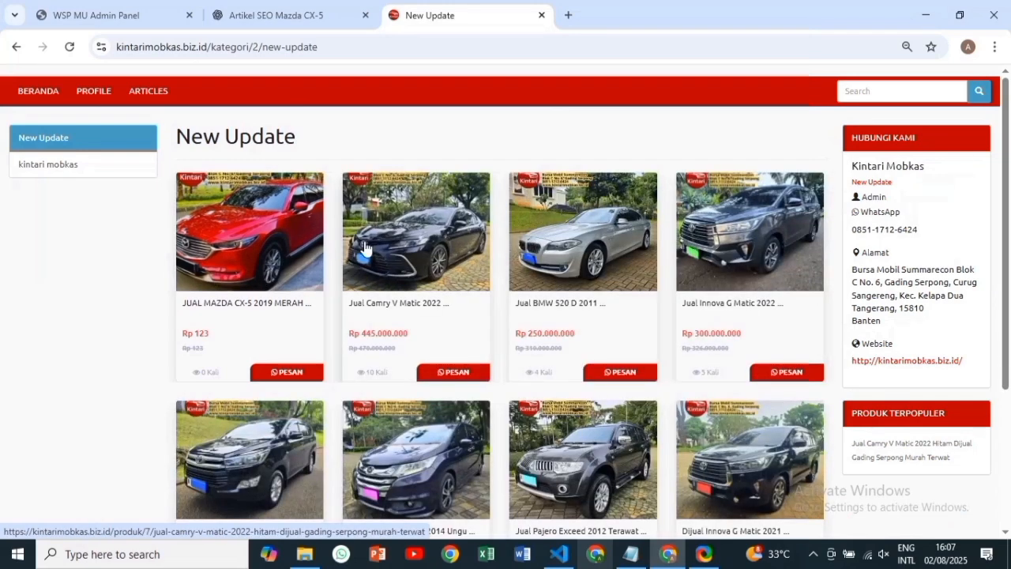
left_click(263, 258)
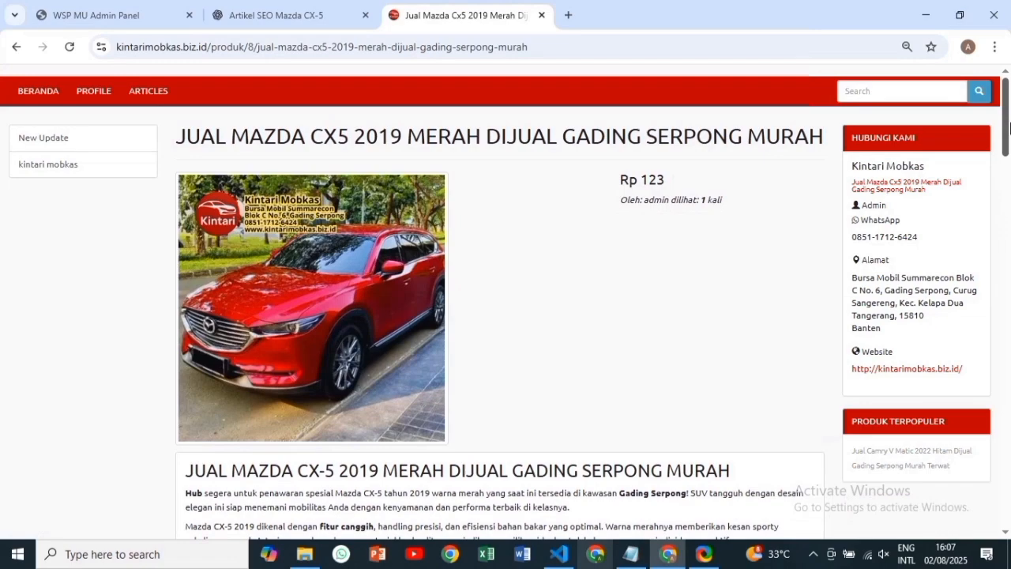
left_click_drag(1008, 128, 1008, 183)
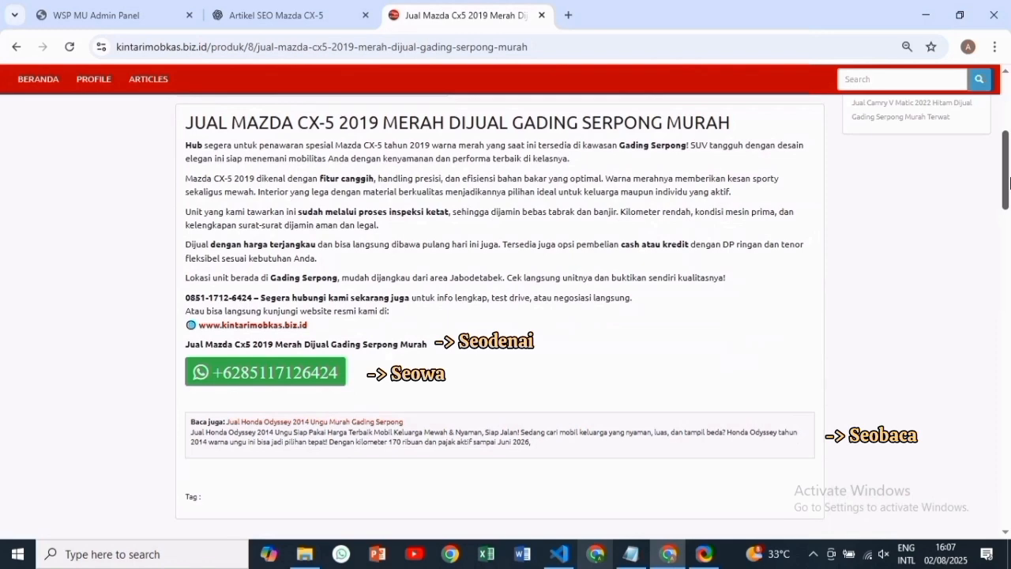
left_click_drag(1008, 183, 1008, 117)
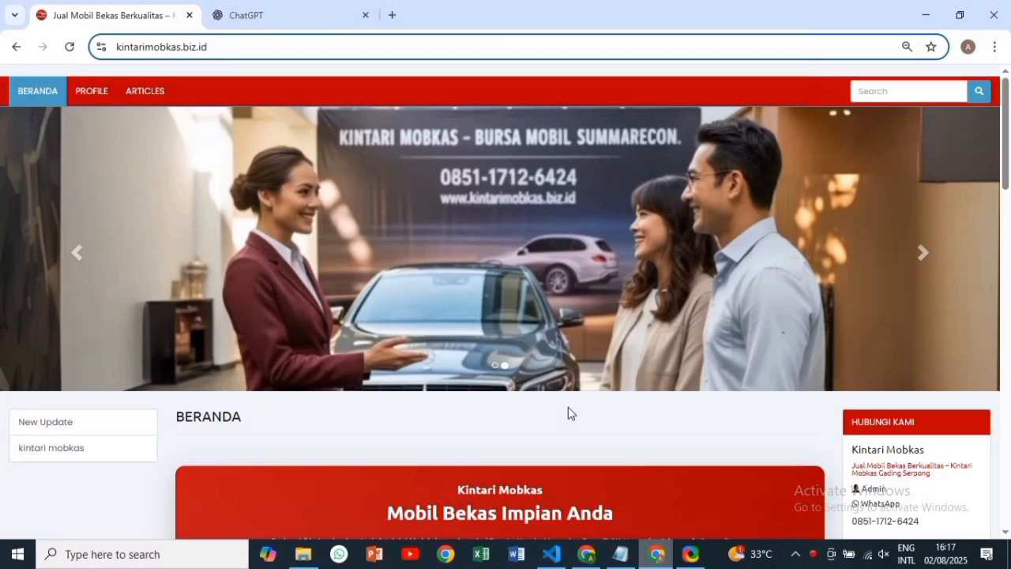
- Review the non-commercial article prompt in Notepad and the artikel.jpg image in the CONTOH GAMBAR folder
left_click(623, 556)
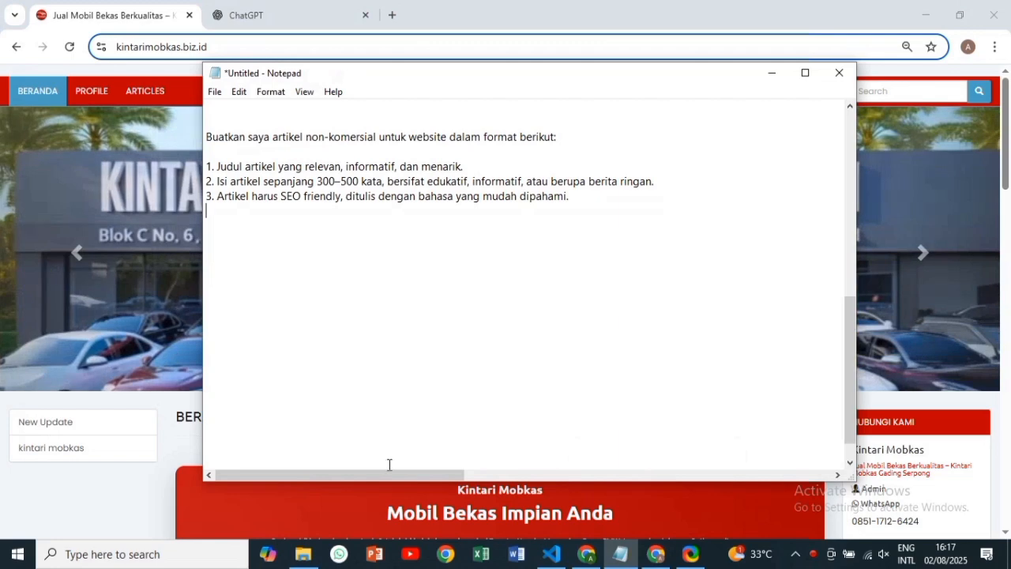
left_click(303, 556)
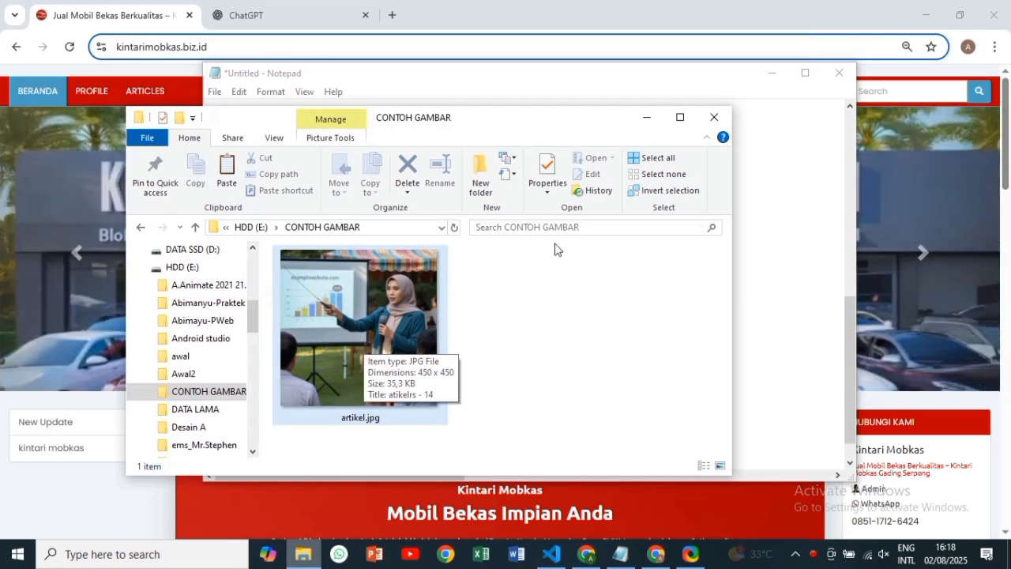
left_click(646, 116)
left_click(771, 73)
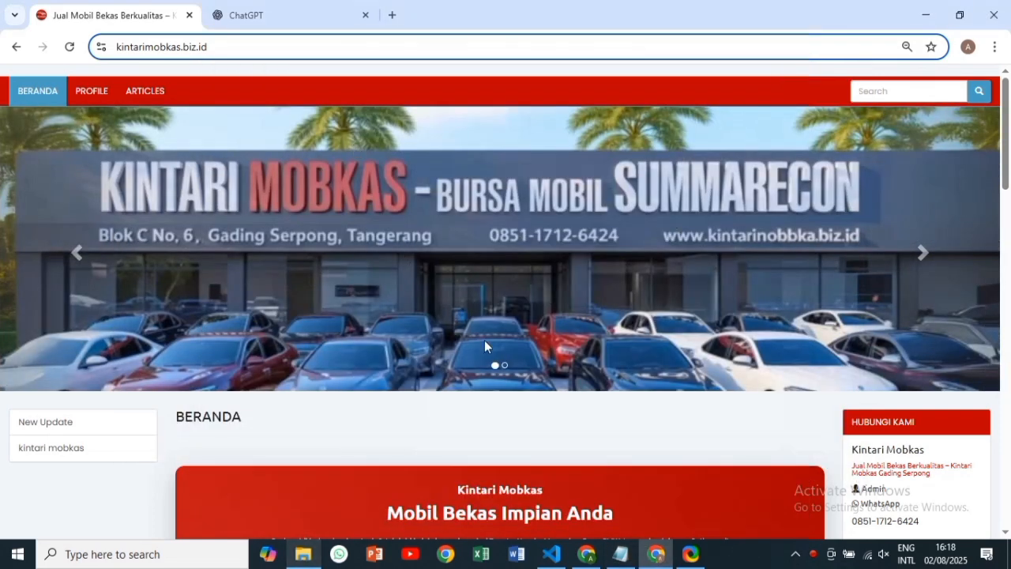
- Go to kintarimobkas.biz.id/panelMS and log in to the admin panel with the saved credentials
left_click(280, 50)
triple_click(280, 46)
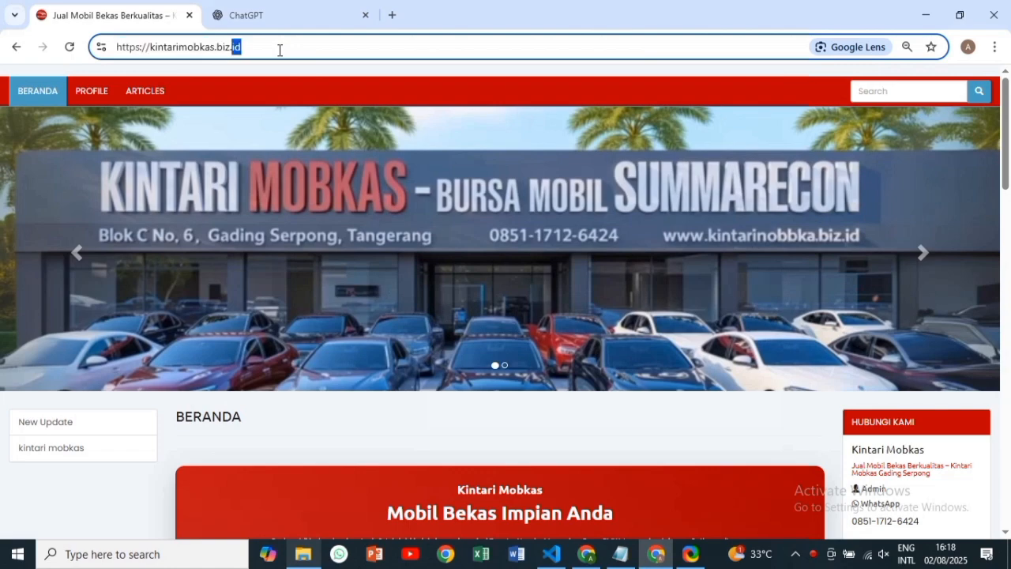
left_click(280, 43)
type("/p")
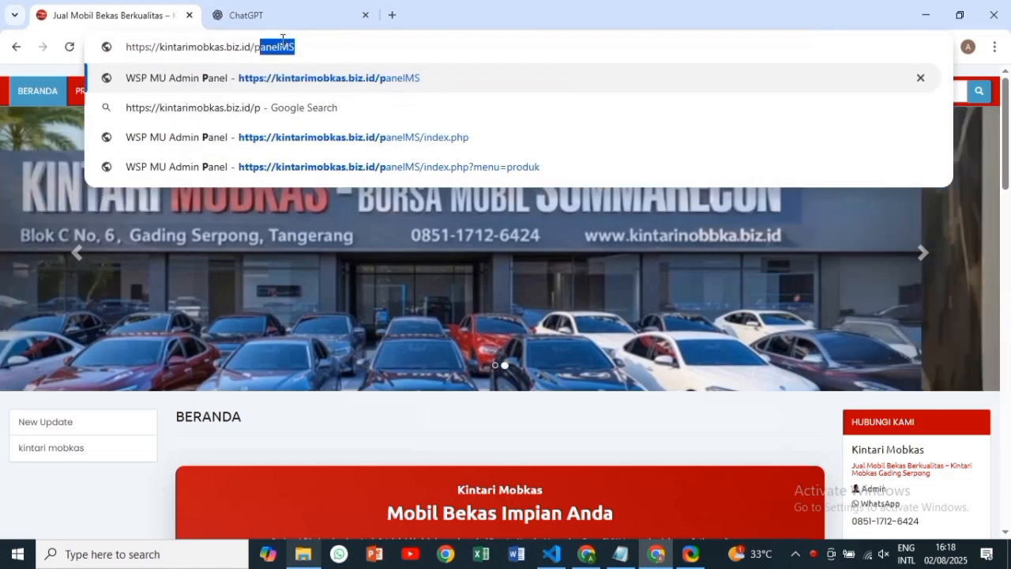
type("anel")
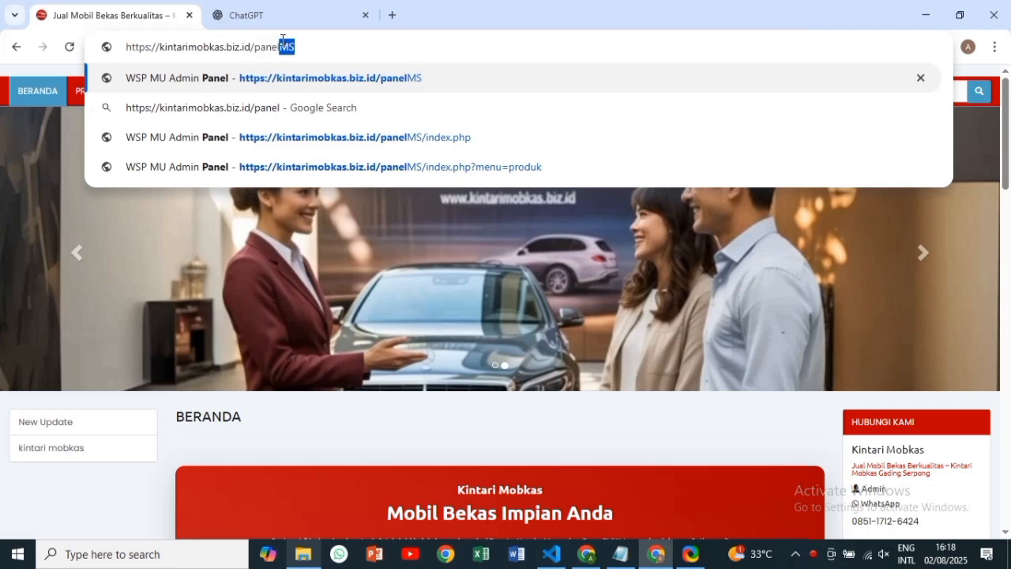
type("MS")
key("Return")
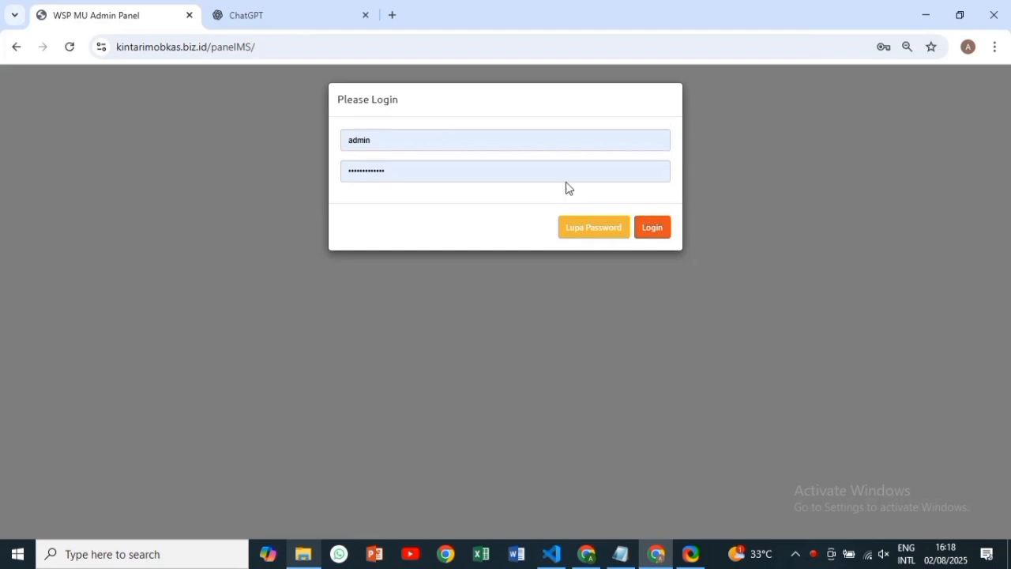
left_click(663, 225)
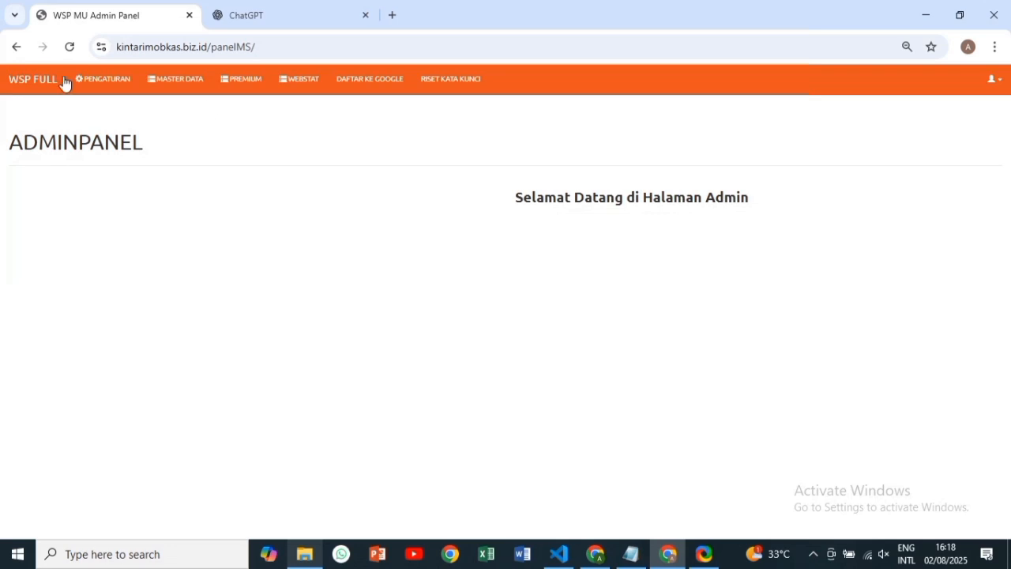
- Open a new article input form in the Artikel section of Master Data, ready to fill in Judul Artikel
left_click(182, 91)
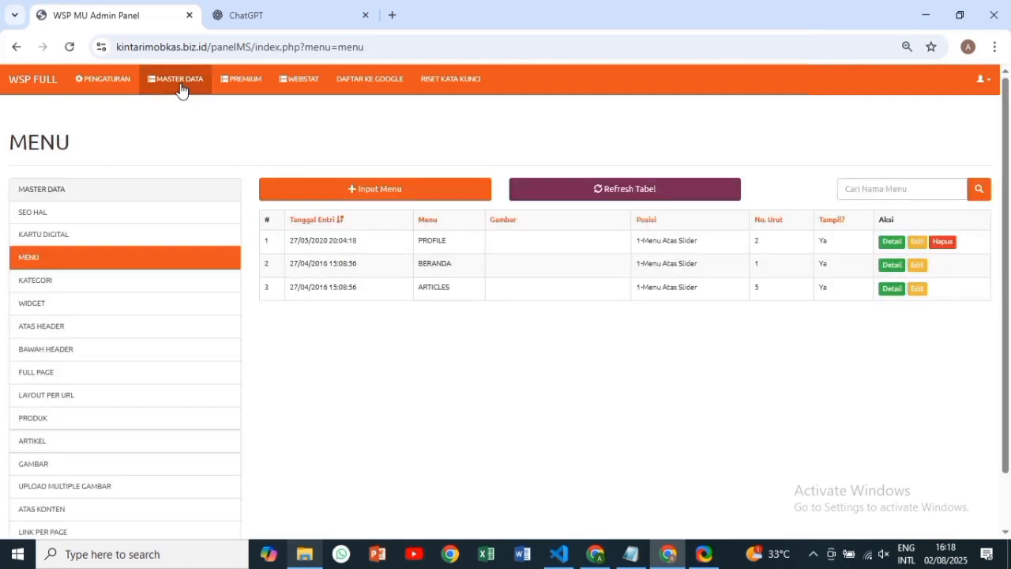
left_click(65, 441)
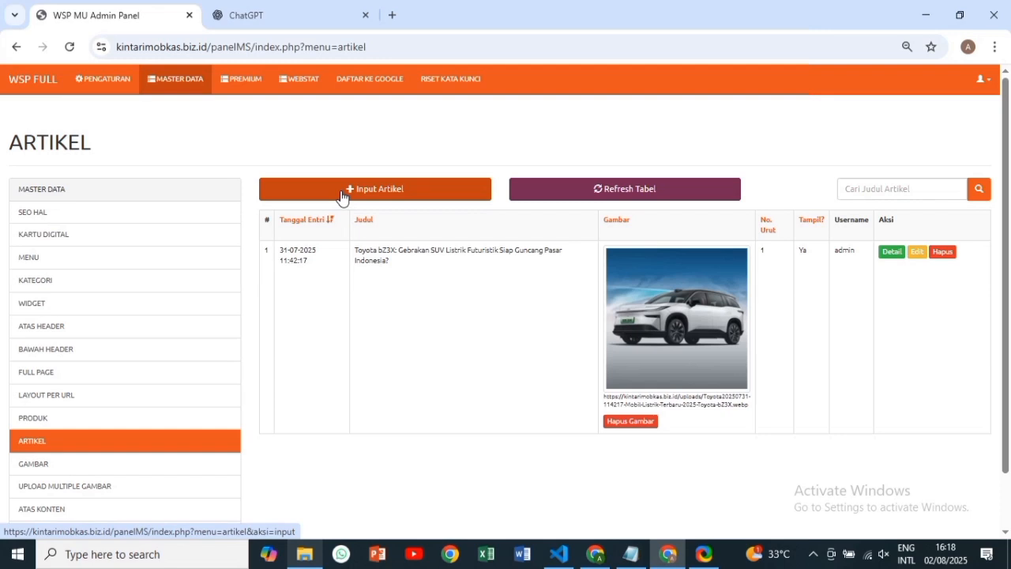
left_click(341, 197)
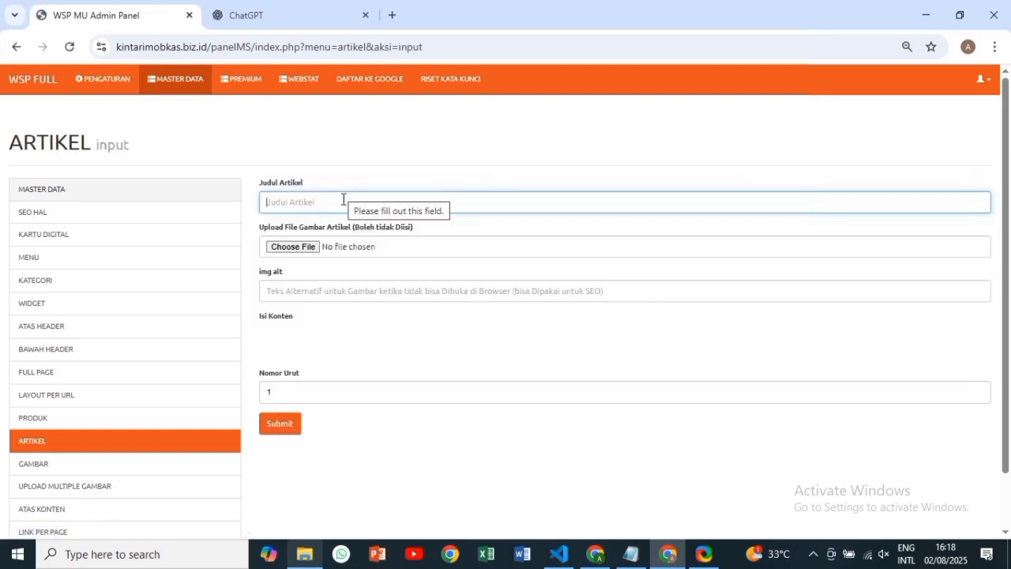
left_click(343, 199)
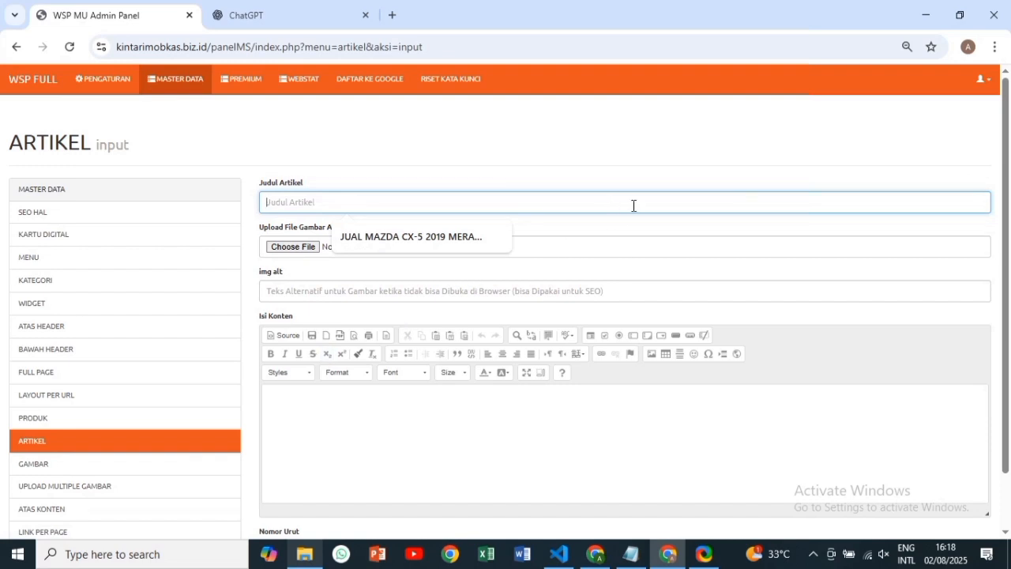
- Copy the whole non-commercial article prompt from Notepad into the ChatGPT message box
left_click(631, 553)
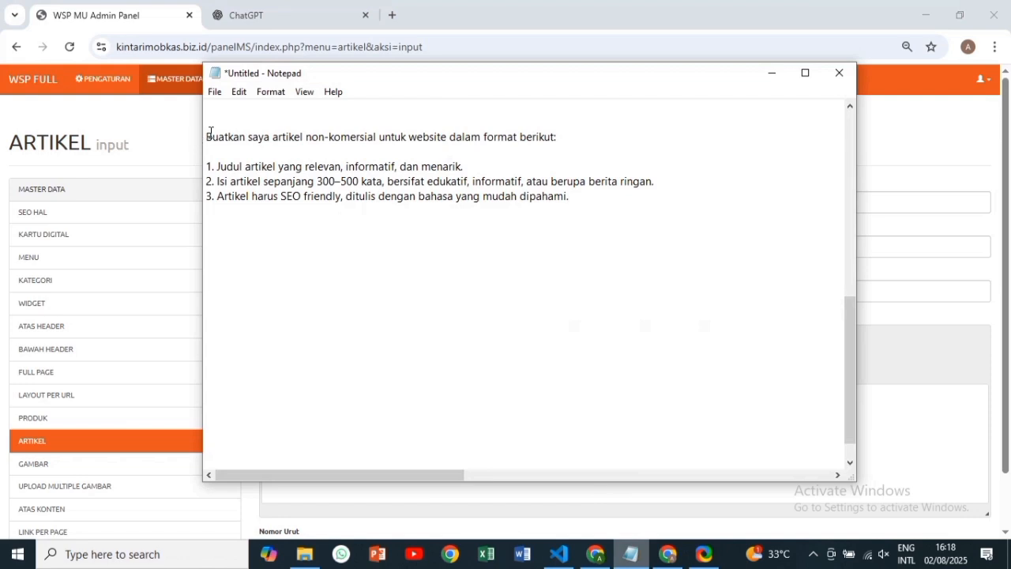
left_click_drag(209, 127, 390, 232)
key("ctrl+c")
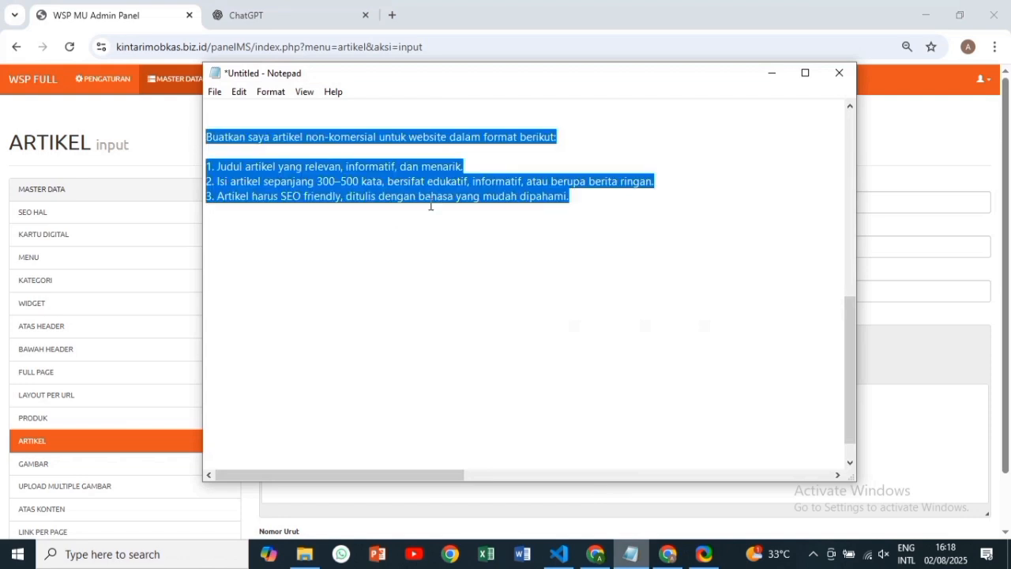
left_click(773, 73)
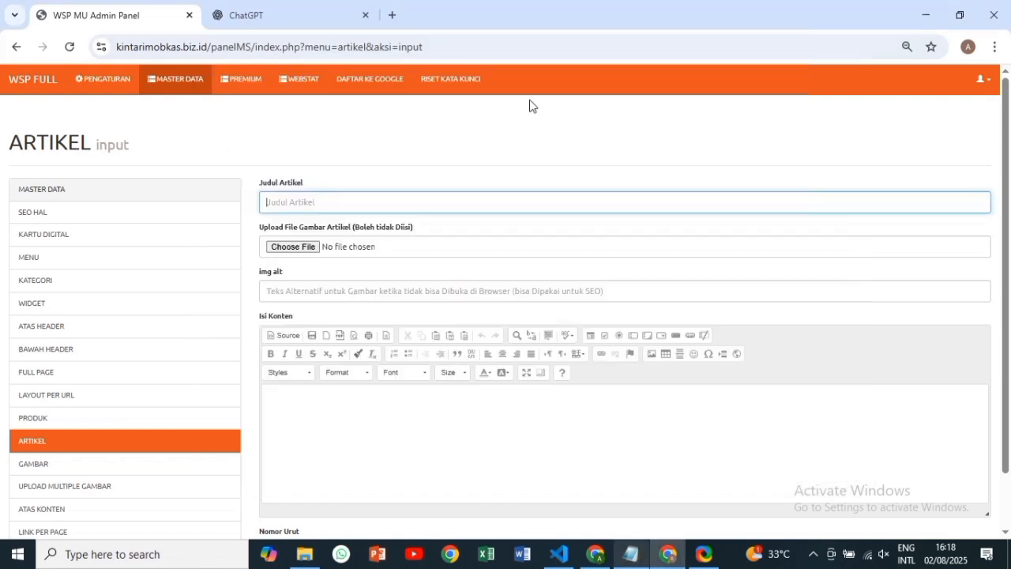
left_click(291, 9)
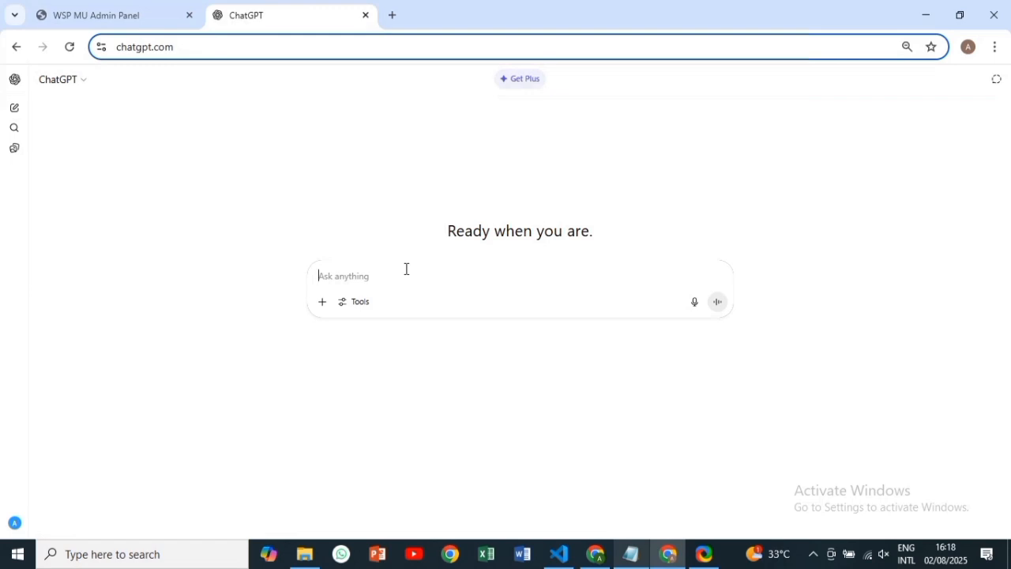
key("ctrl+v")
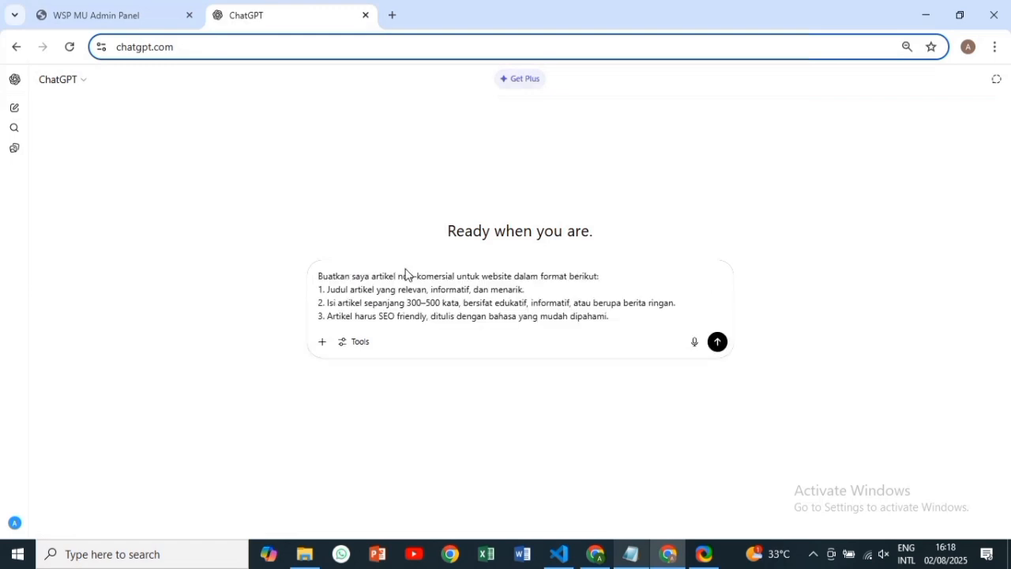
- Send the prompt to ChatGPT and copy the generated article title, without the "Judul:" label, into the Judul Artikel field
key("ctrl+z")
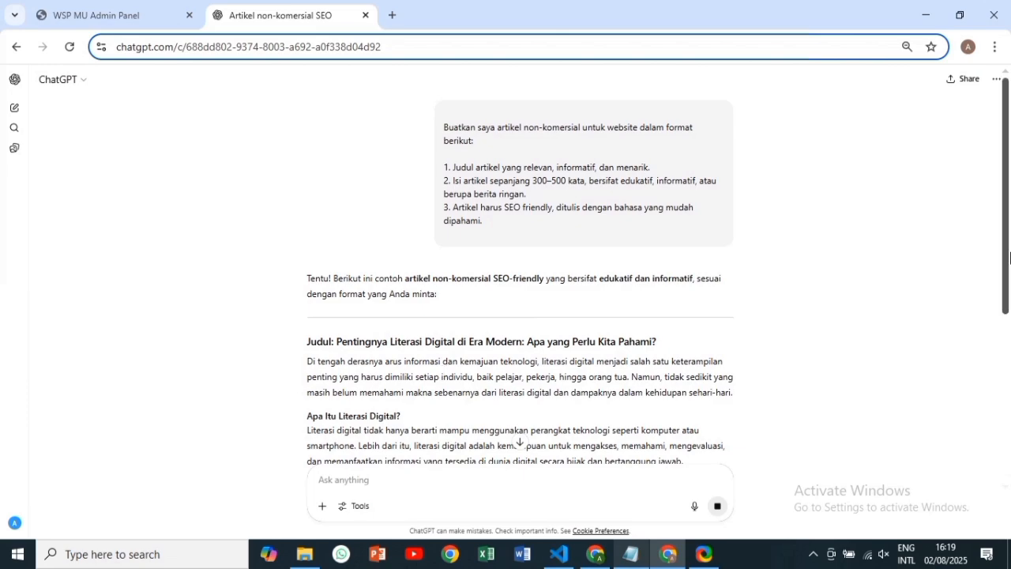
left_click_drag(1009, 258, 950, 258)
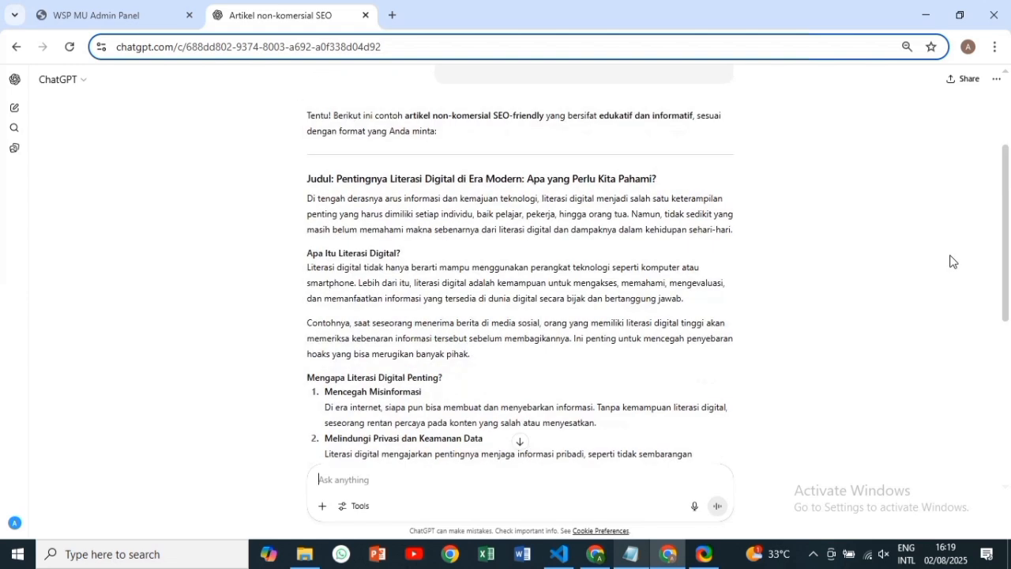
left_click_drag(336, 177, 665, 186)
key("ctrl+c")
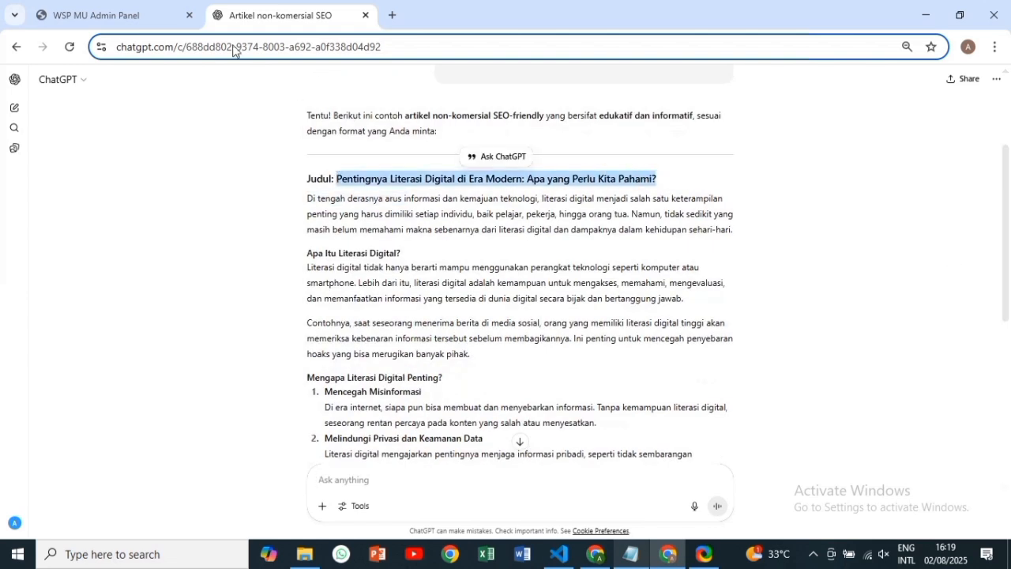
key("ctrl+shift+Tab")
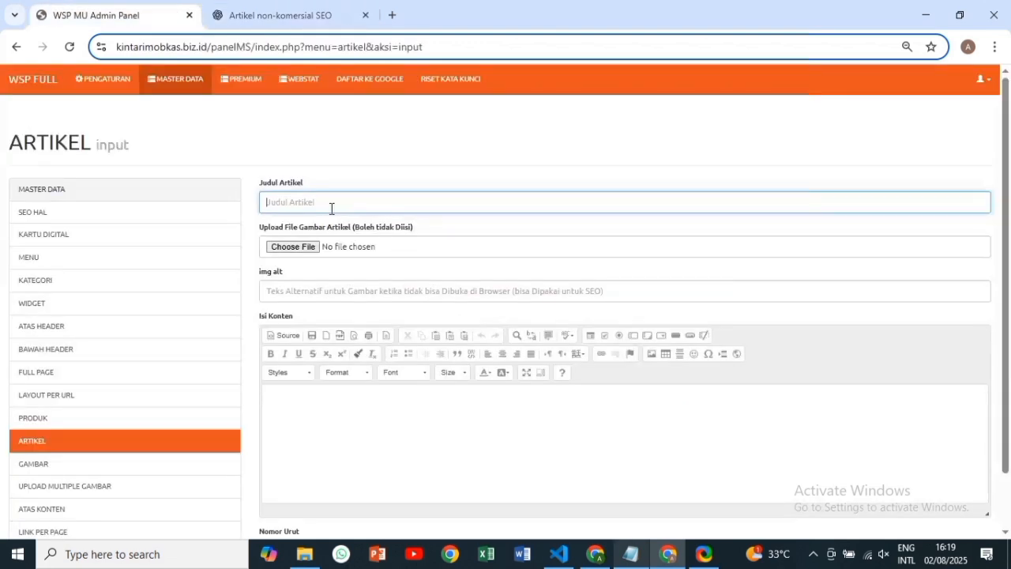
left_click(332, 205)
key("ctrl+v")
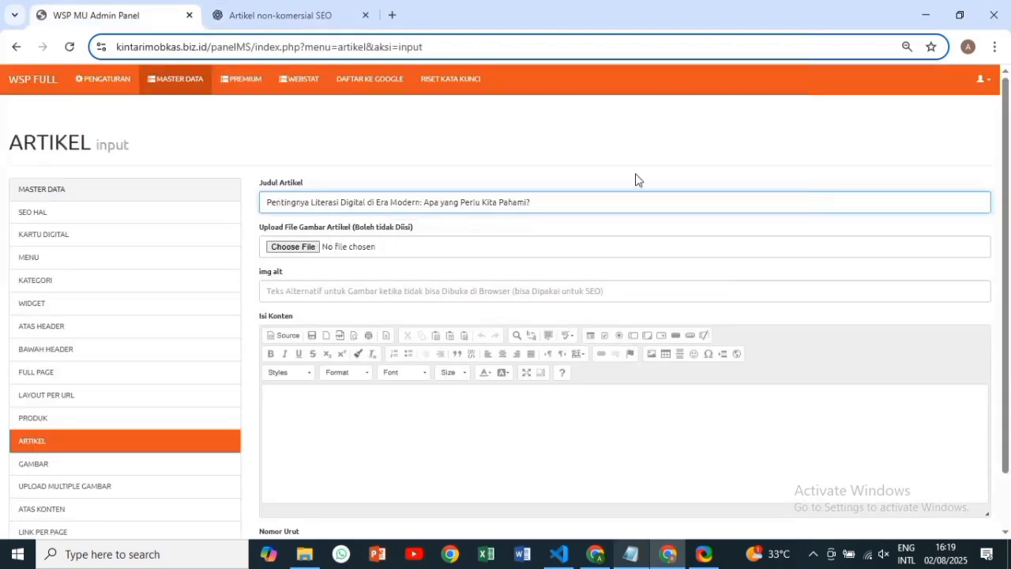
- Open the article image file chooser and rename artikel.jpg to "Pentingnya Literasi Digital di Era Modern Apa yang Perlu Kita Pahami"
left_click(302, 249)
left_click(302, 247)
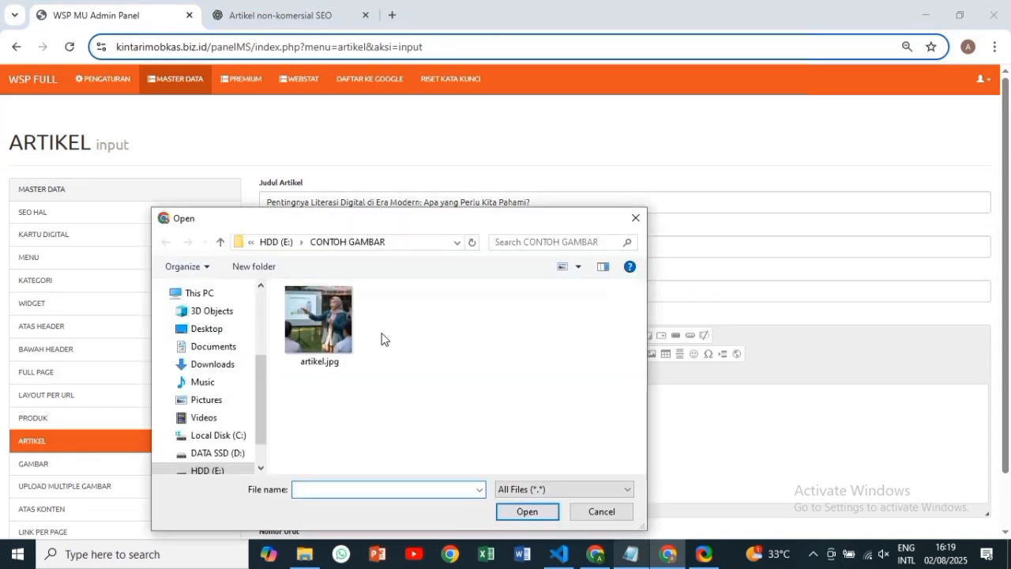
left_click(328, 365)
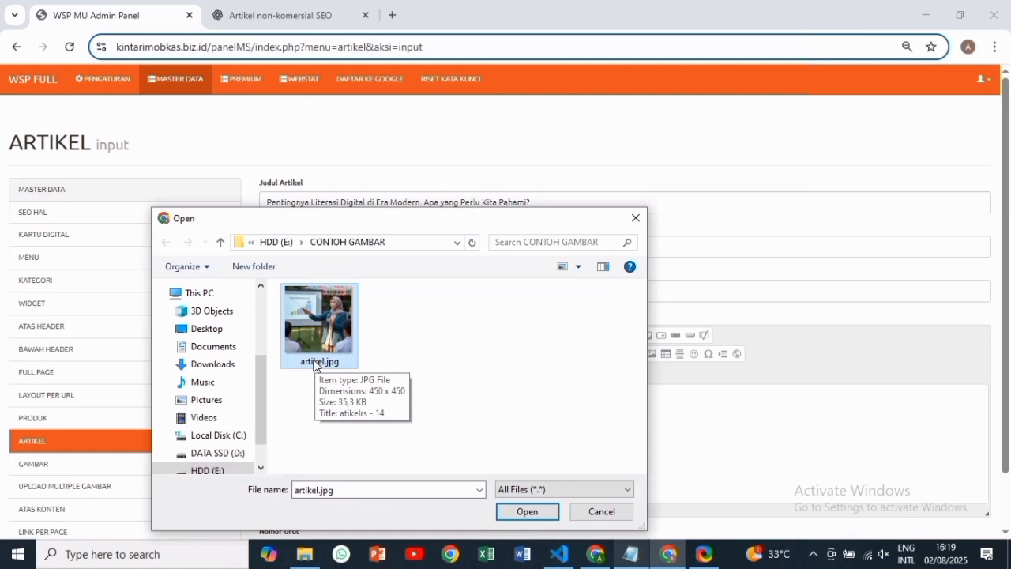
left_click(313, 362)
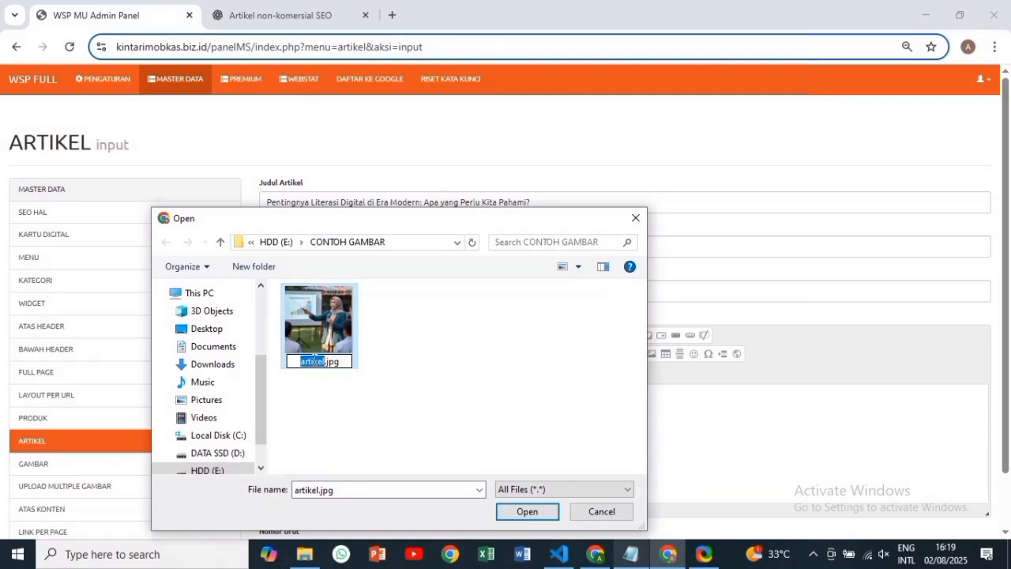
key("BackSpace")
type("Pentingnya Literasi Digital di Era Modern Apa yang Perlu Kita Pahami")
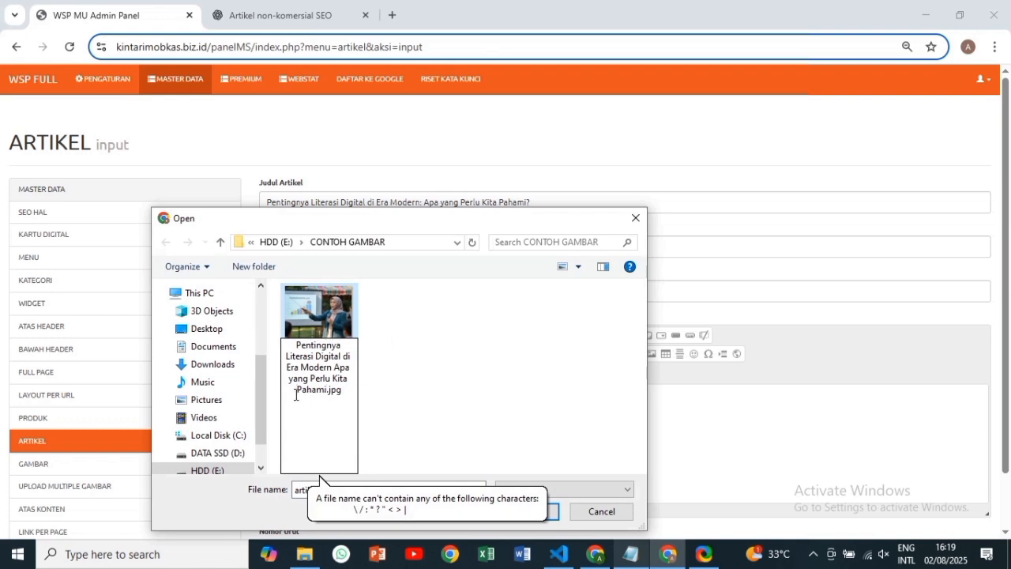
- Replace every space in the image's file name with a hyphen, giving Pentingnya-Literasi-Digital-di-Era-Modern-Apa-yang-Perlu-Kita-Pahami.jpg, and copy the name
left_click(296, 395)
key("BackSpace")
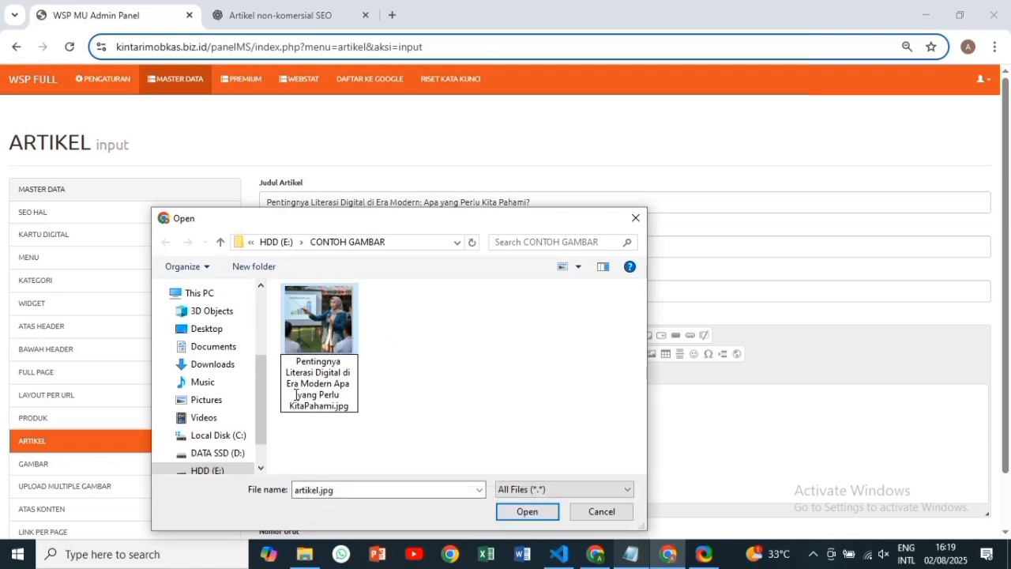
type("-")
key("BackSpace")
type("-")
key("BackSpace")
type("-")
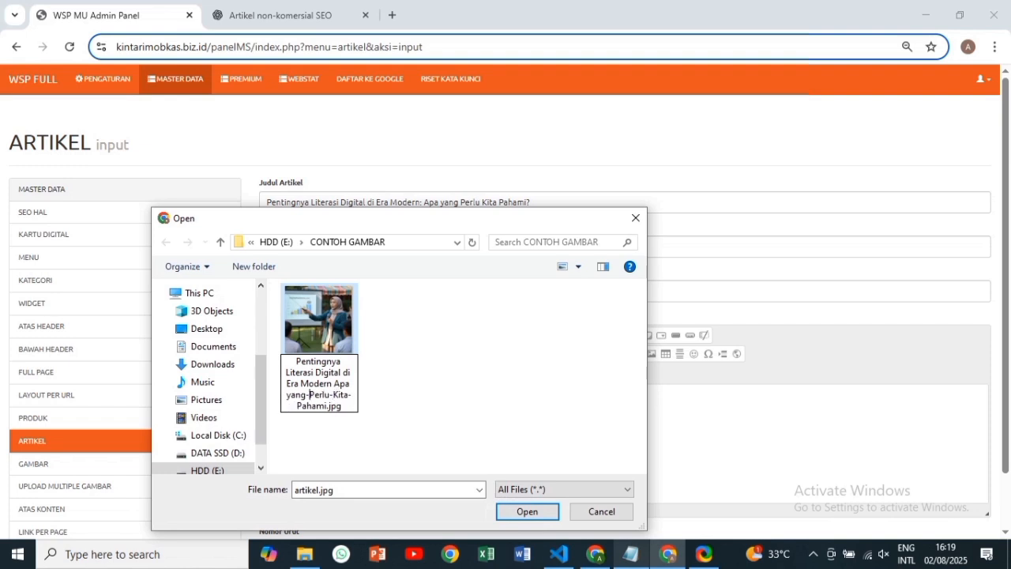
key("ctrl+Left")
key("BackSpace")
type("-")
key("ctrl+Left")
key("BackSpace")
type("-")
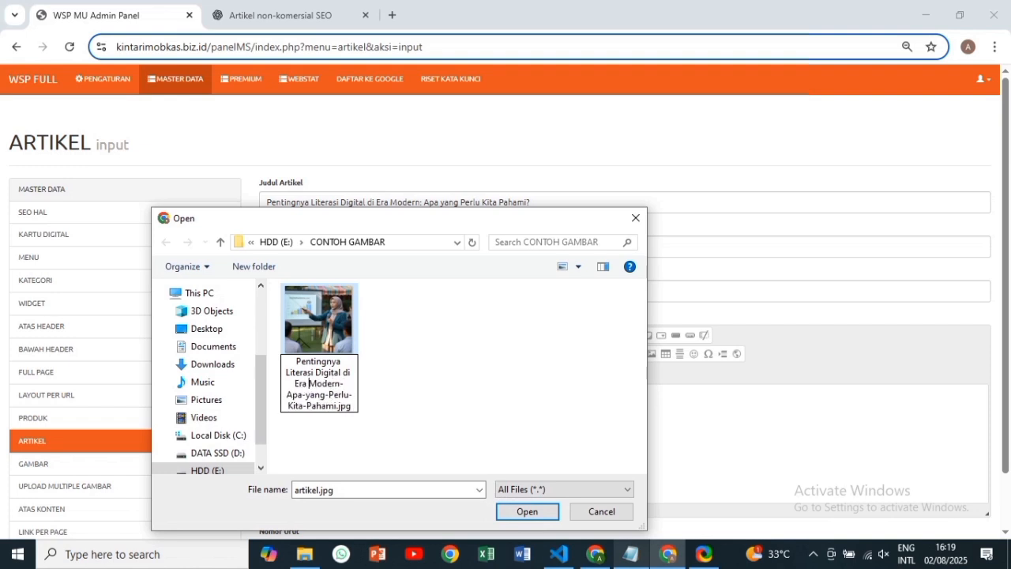
key("ctrl+Left")
key("BackSpace")
type("-")
key("BackSpace")
type("-")
key("ctrl+Left")
key("BackSpace")
type("-")
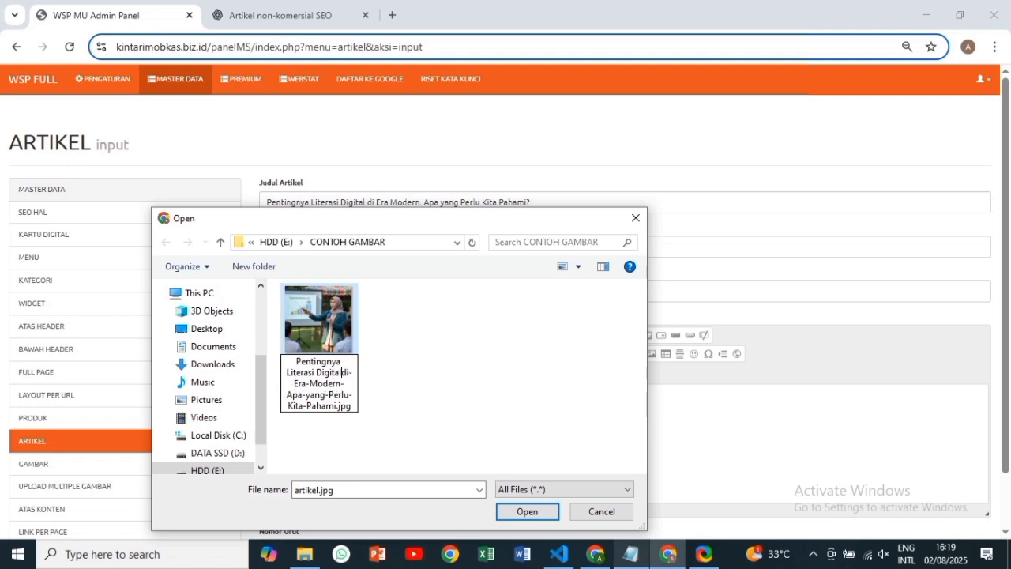
key("ctrl+Left")
key("BackSpace")
type("-")
key("ctrl+Left")
key("BackSpace")
type("-")
key("ctrl+a")
key("ctrl+c")
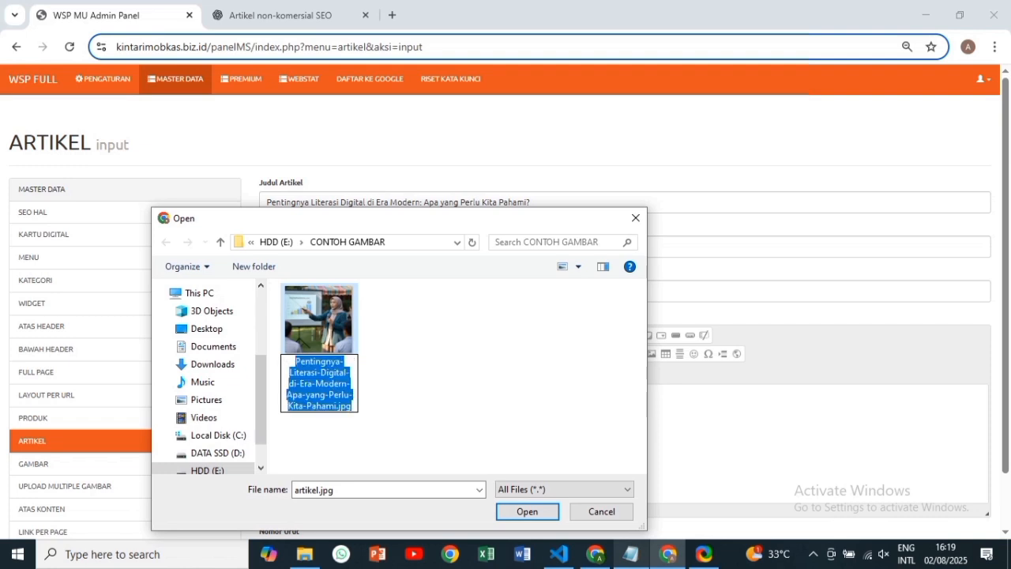
key("Return")
- Attach the renamed image to the article and paste its hyphenated name, without the extension, as the img alt text
left_click(313, 348)
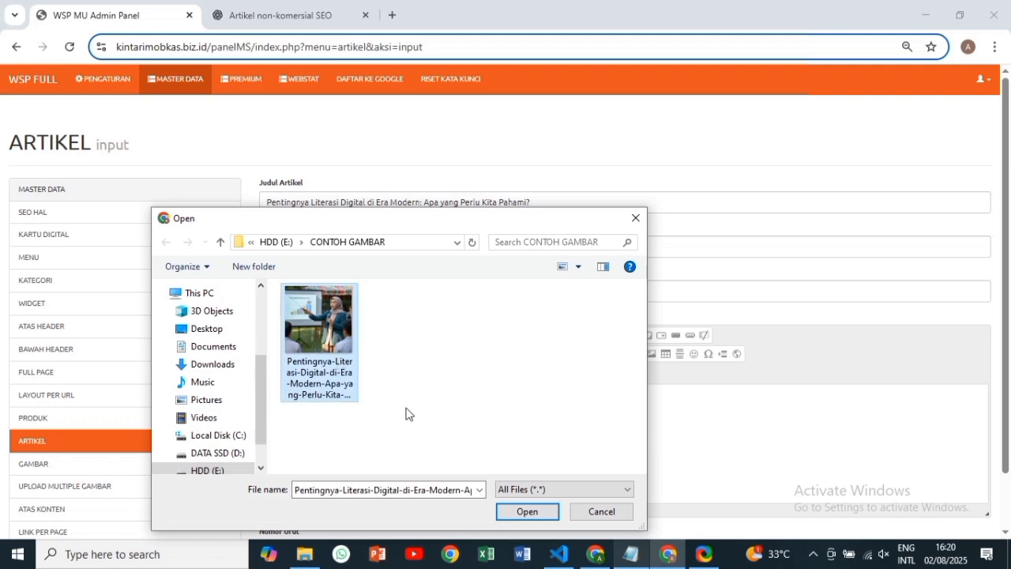
left_click(521, 516)
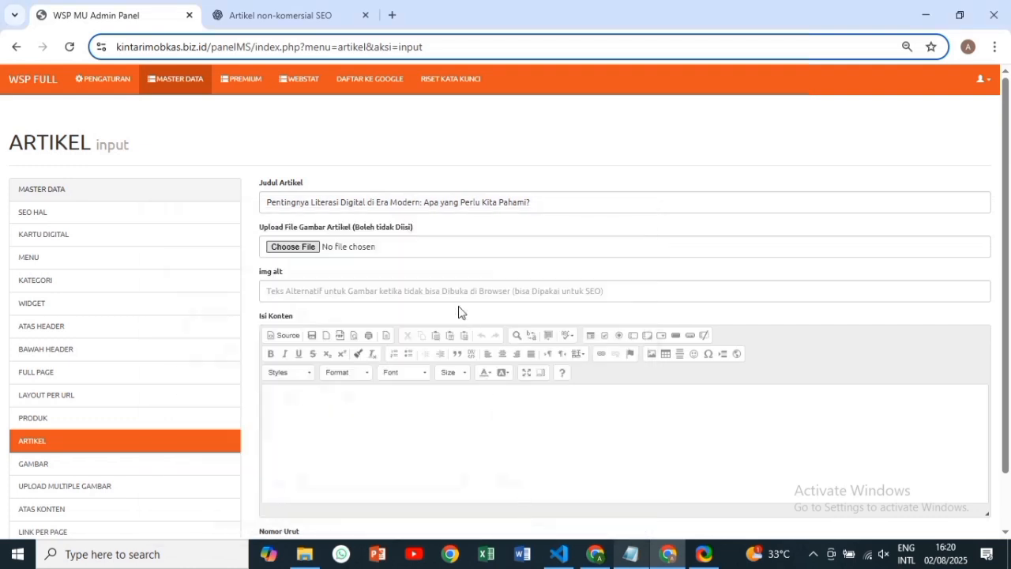
left_click(562, 294)
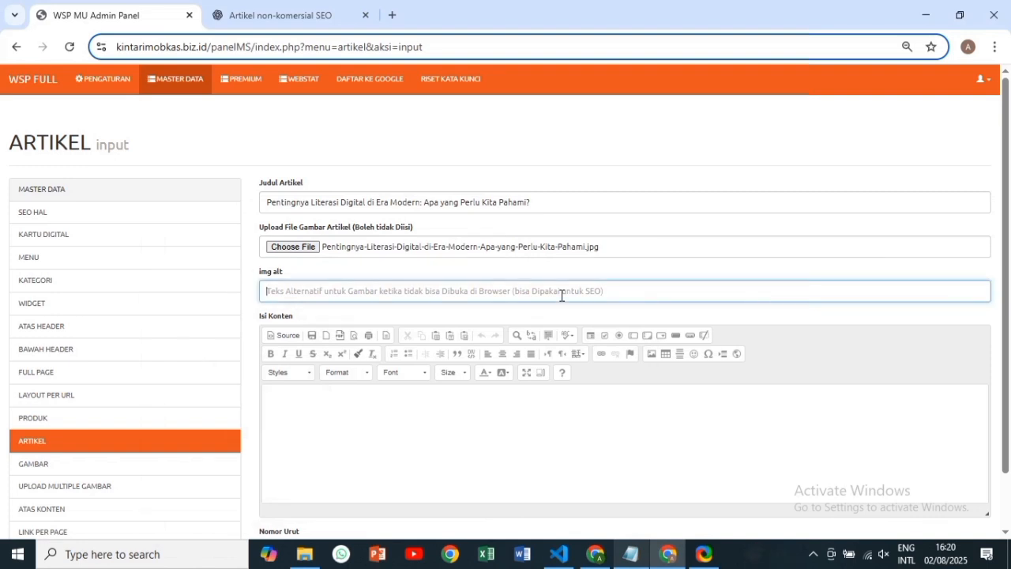
key("ctrl+v")
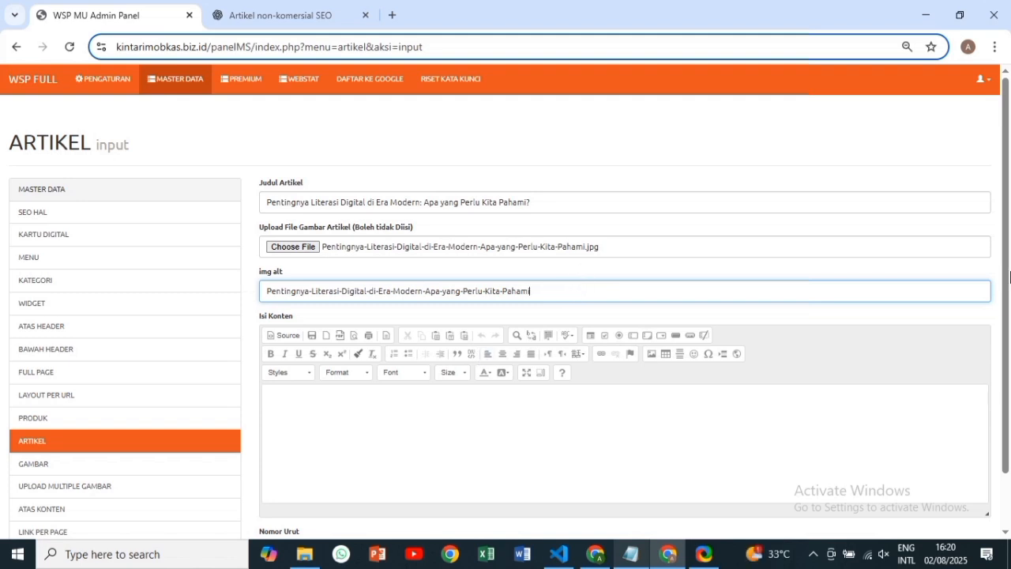
- Copy the ChatGPT article body, from the opening paragraph to the concluding one without the closing remark, into the Isi Konten editor
scroll(616, 332, "down", 1)
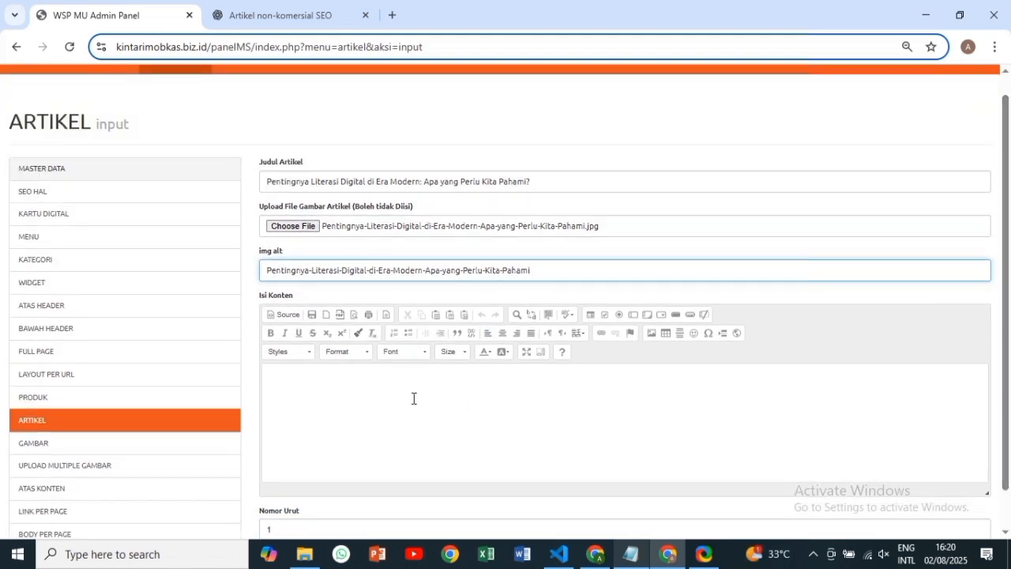
left_click(255, 6)
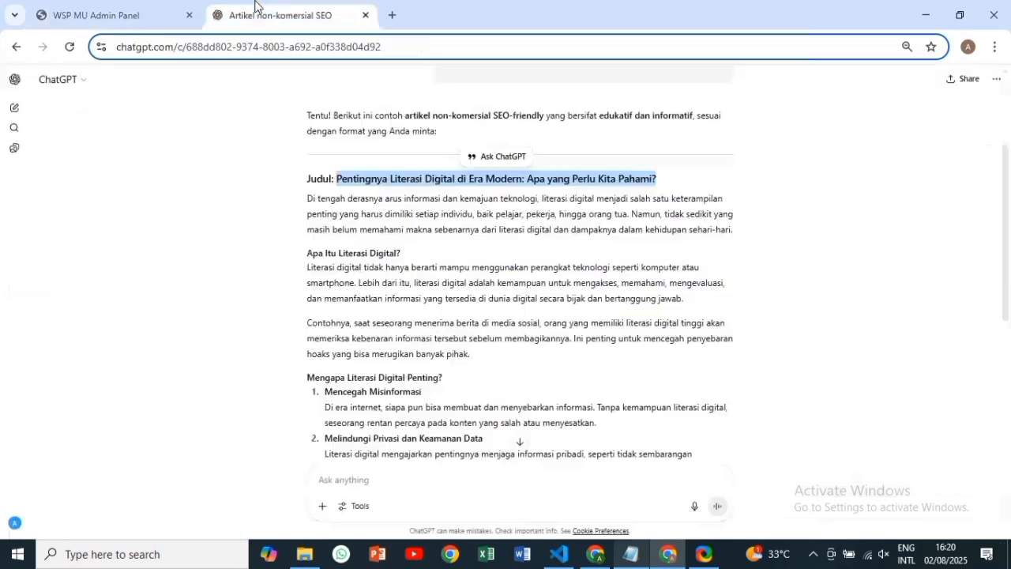
left_click(335, 216)
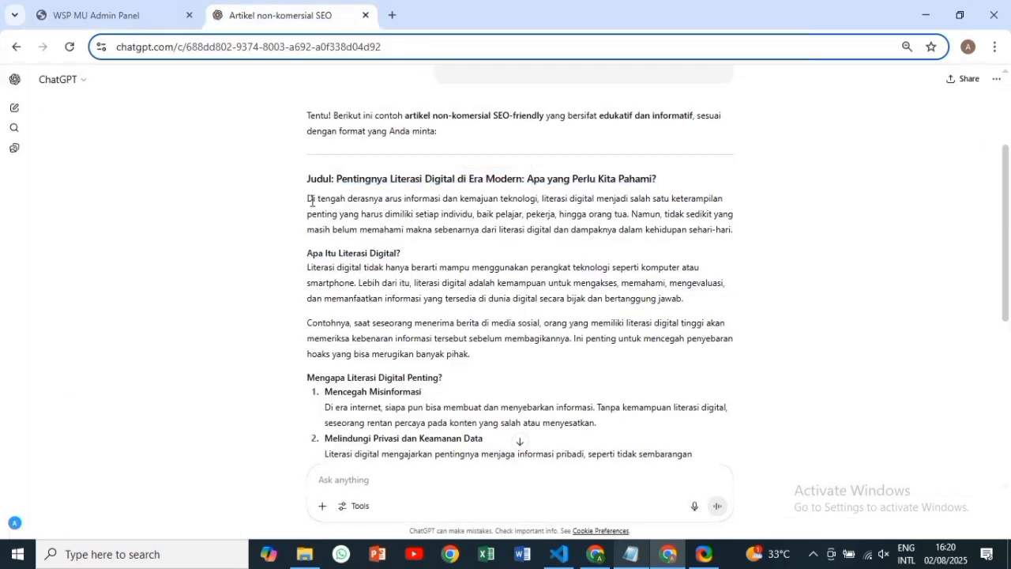
left_click_drag(308, 202, 432, 331)
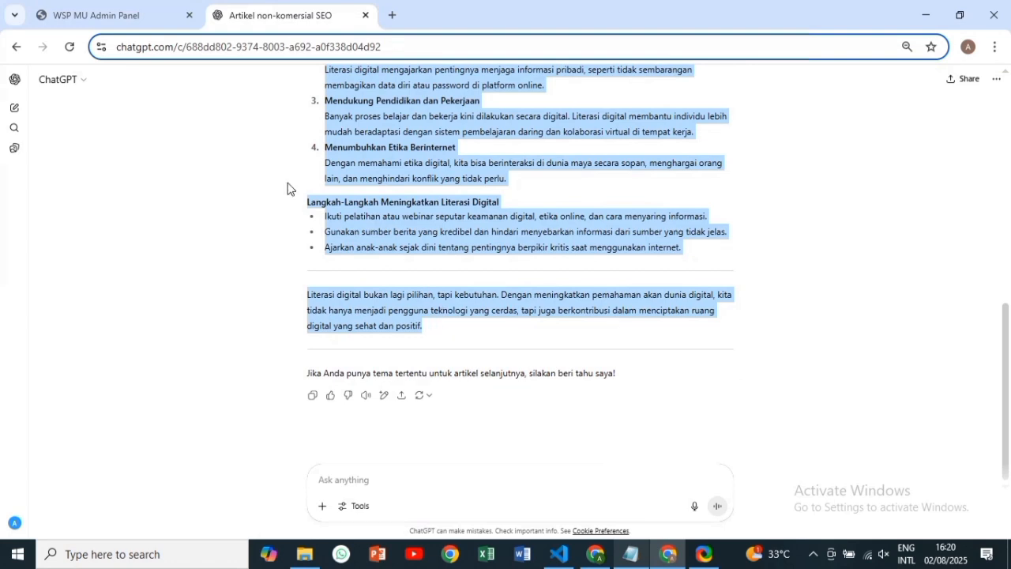
left_click(133, 11)
left_click(552, 423)
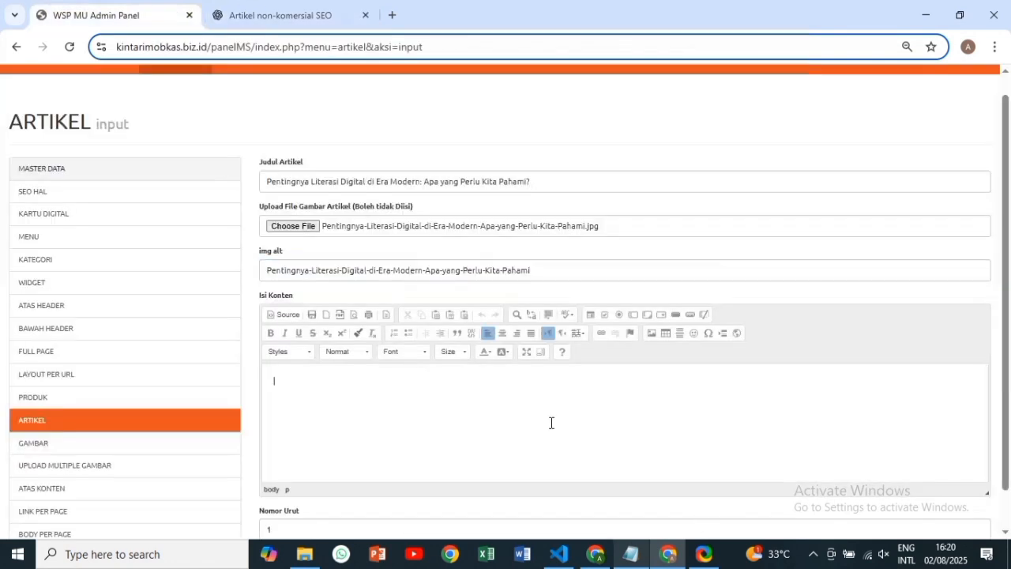
key("ctrl+v")
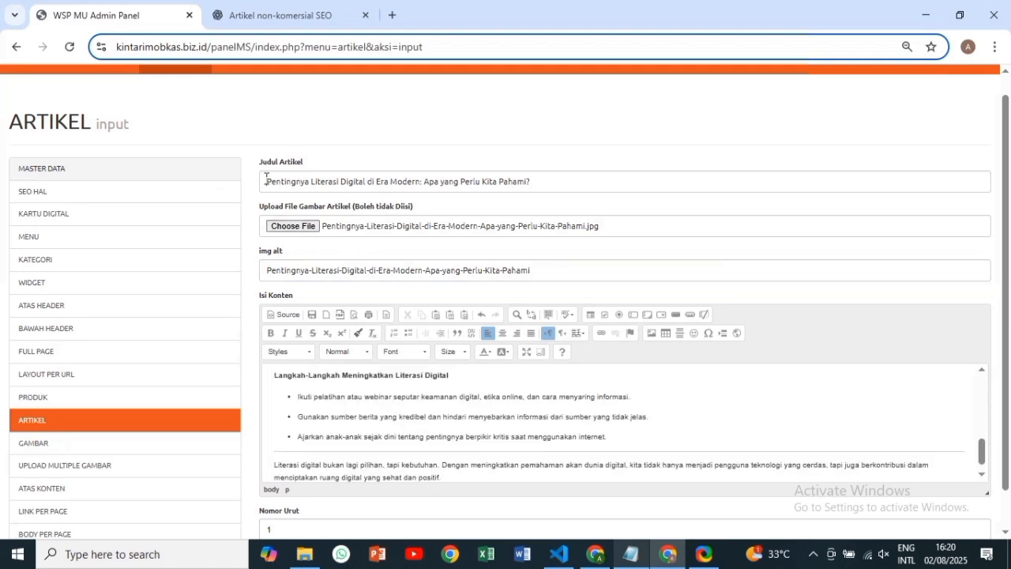
- Copy the Judul Artikel text and insert it on its own line above the first paragraph in Isi Konten
left_click_drag(266, 181, 558, 180)
key("ctrl+c")
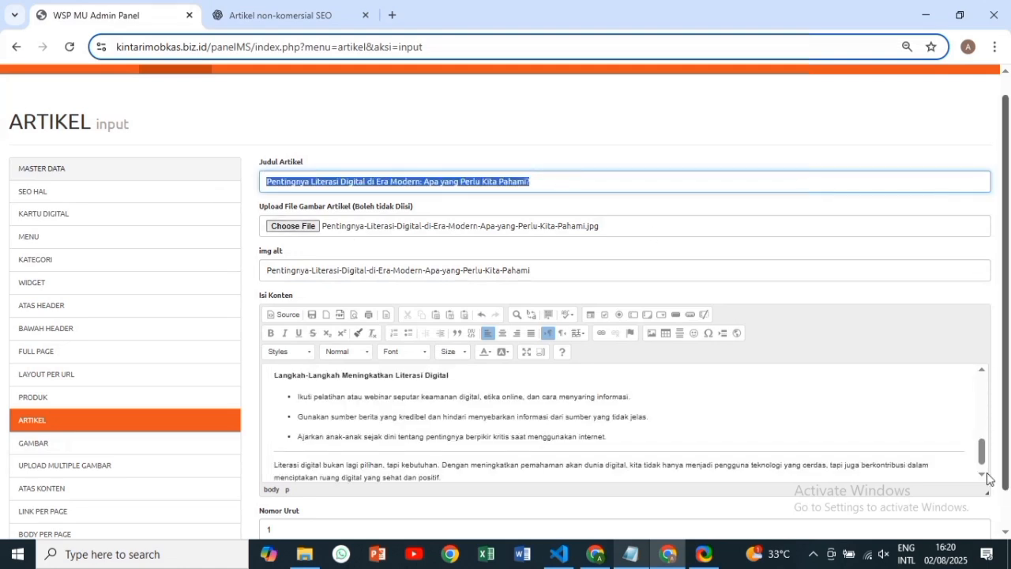
left_click_drag(981, 452, 977, 389)
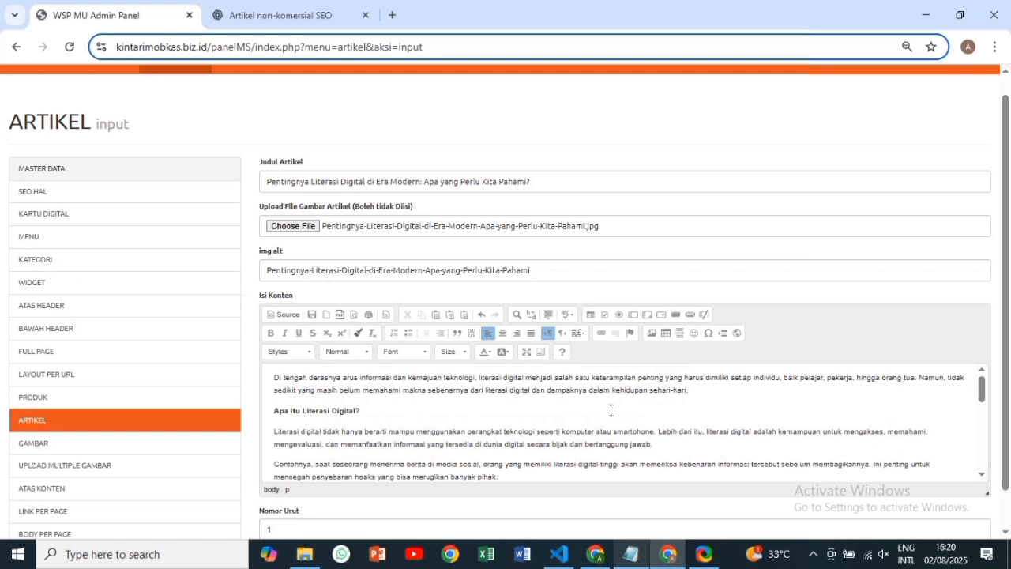
left_click(274, 382)
key("Return")
key("ctrl+v")
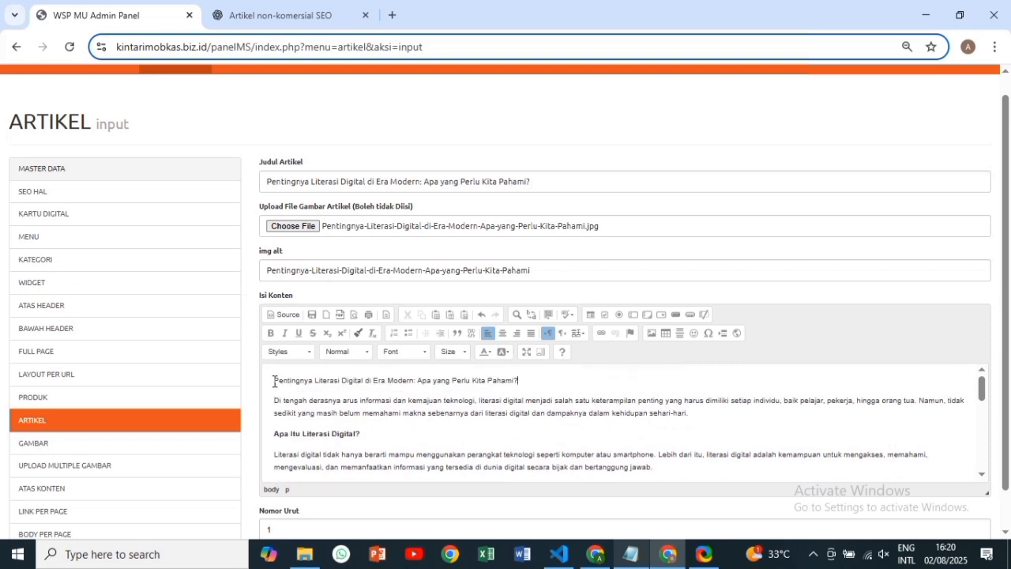
- Make the title line in Isi Konten bold and format it as Heading 2
left_click_drag(539, 382, 268, 381)
left_click(271, 333)
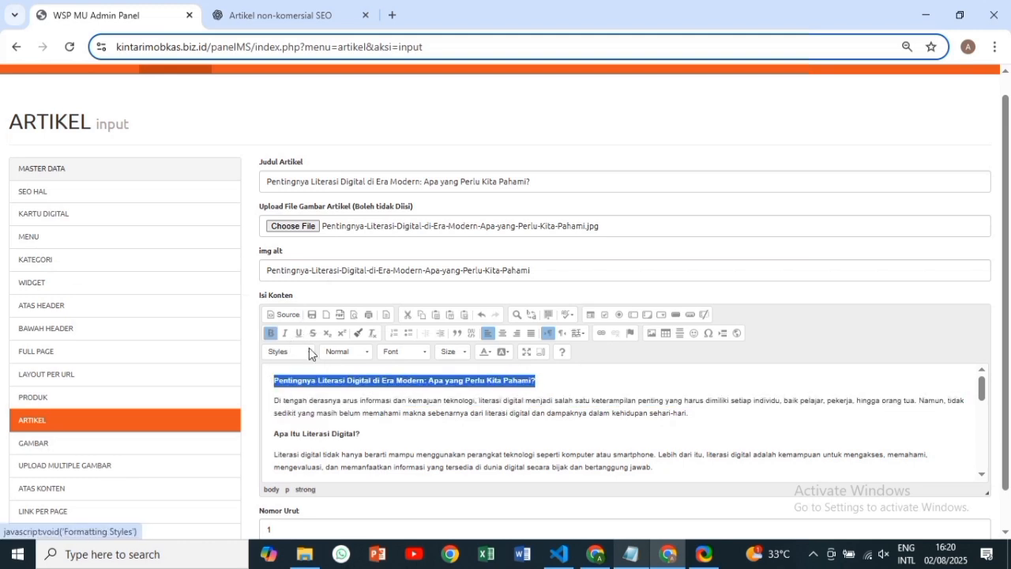
left_click(341, 354)
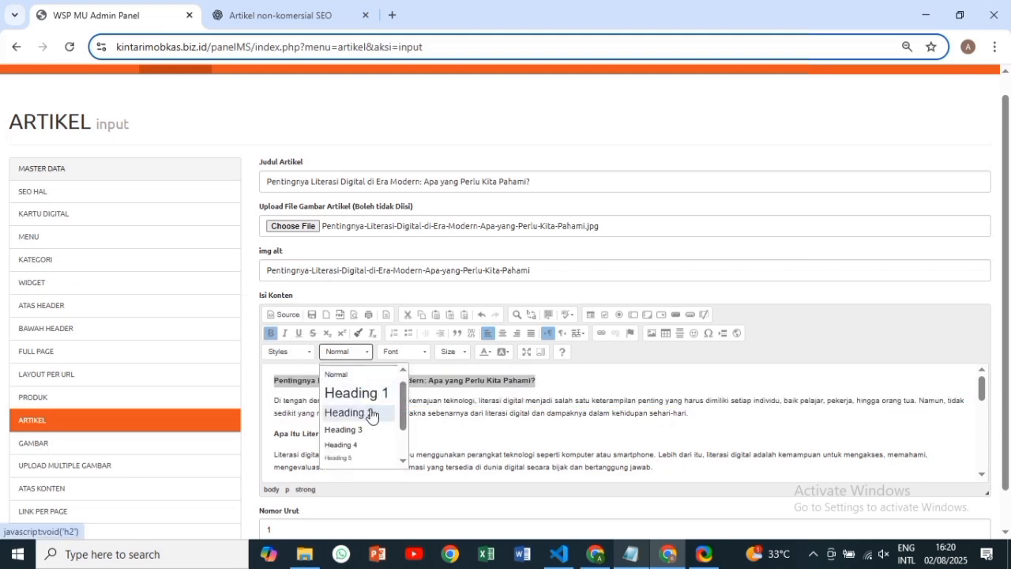
left_click(371, 410)
left_click(706, 388)
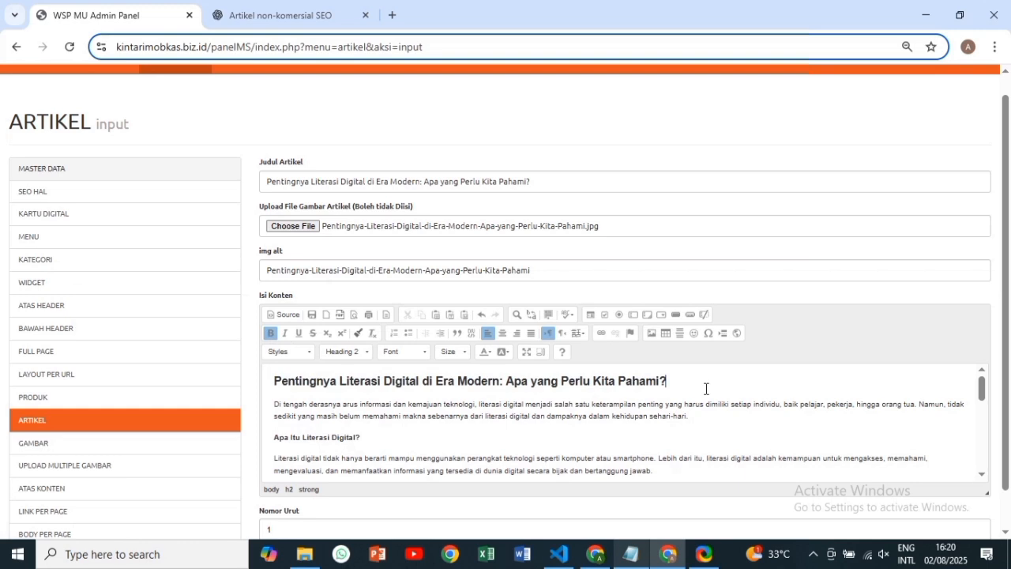
- Check the article content through to its end and submit the article with Nomor Urut left at 1
scroll(706, 390, "down", 5)
left_click_drag(1005, 343, 588, 490)
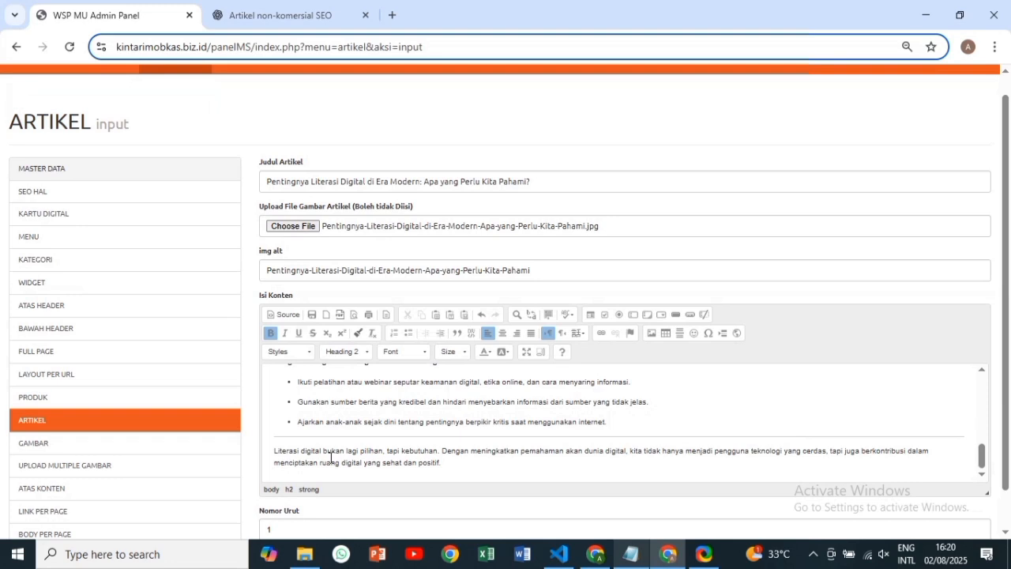
key("ctrl+minus")
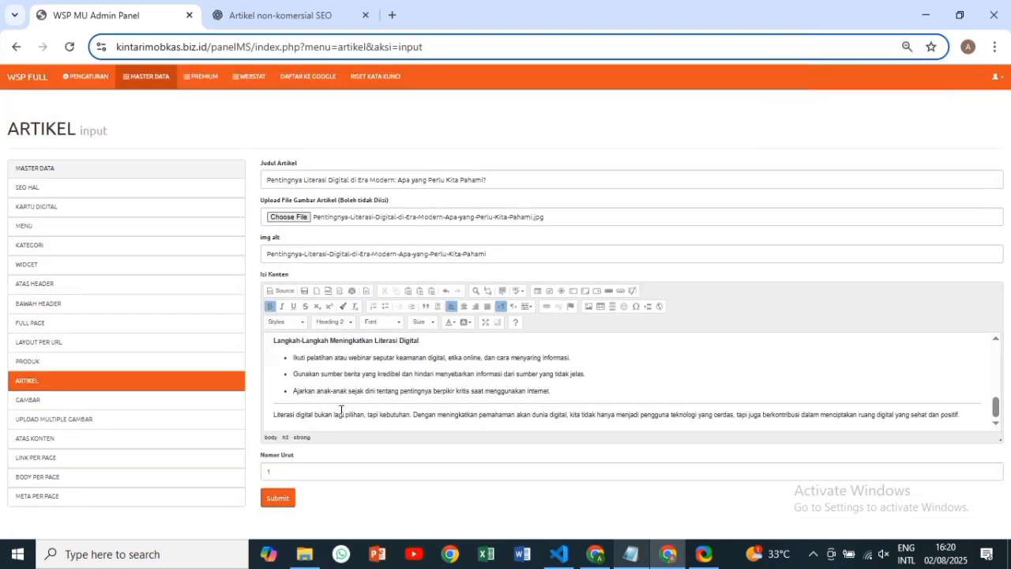
scroll(344, 402, "up", 5)
scroll(349, 391, "down", 5)
left_click(277, 498)
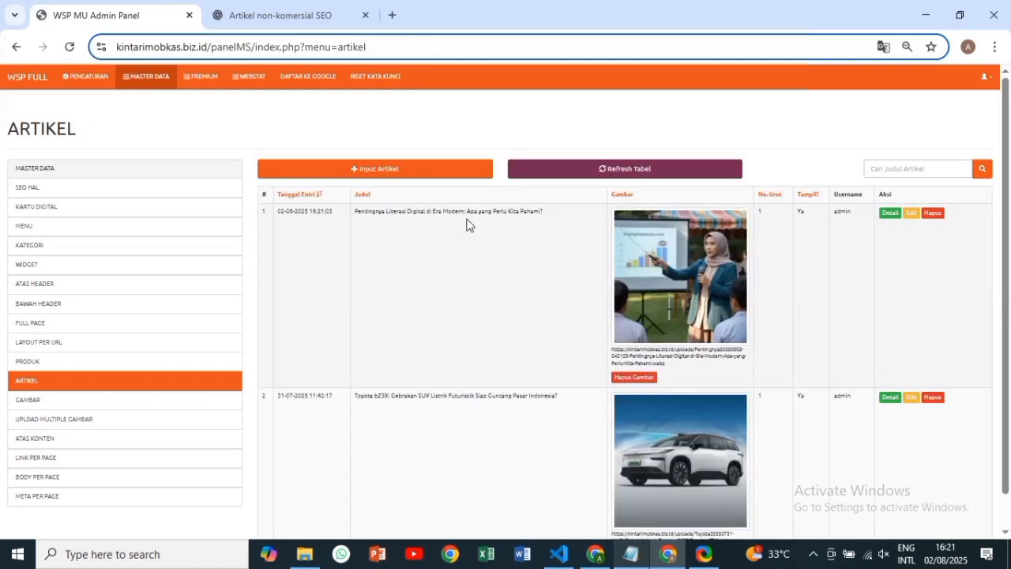
- Open kintarimobkas.biz.id in a new tab and view the digital literacy article from its Articles page
left_click(392, 15)
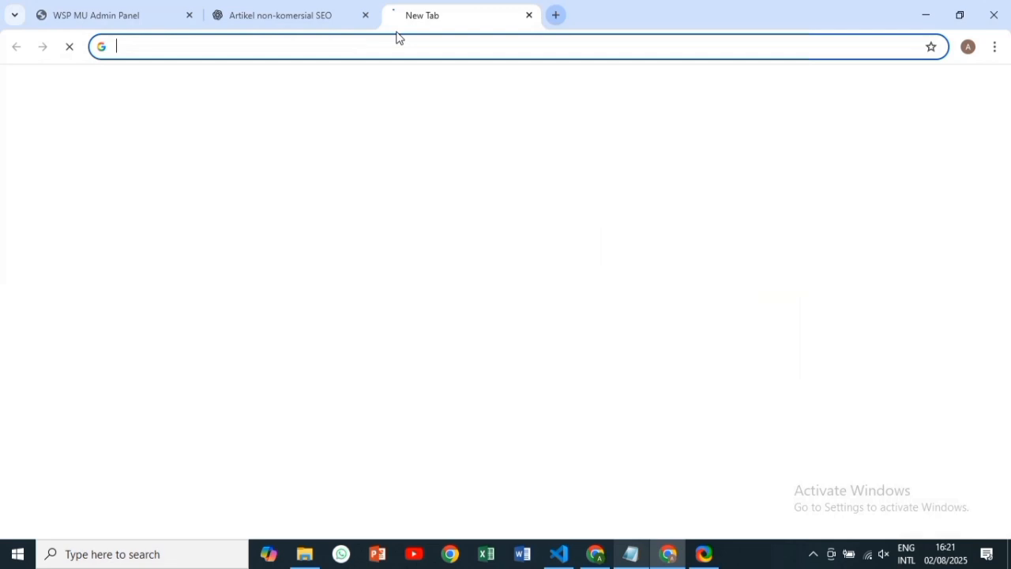
left_click(397, 46)
type("KINtarimobkas.biz.id")
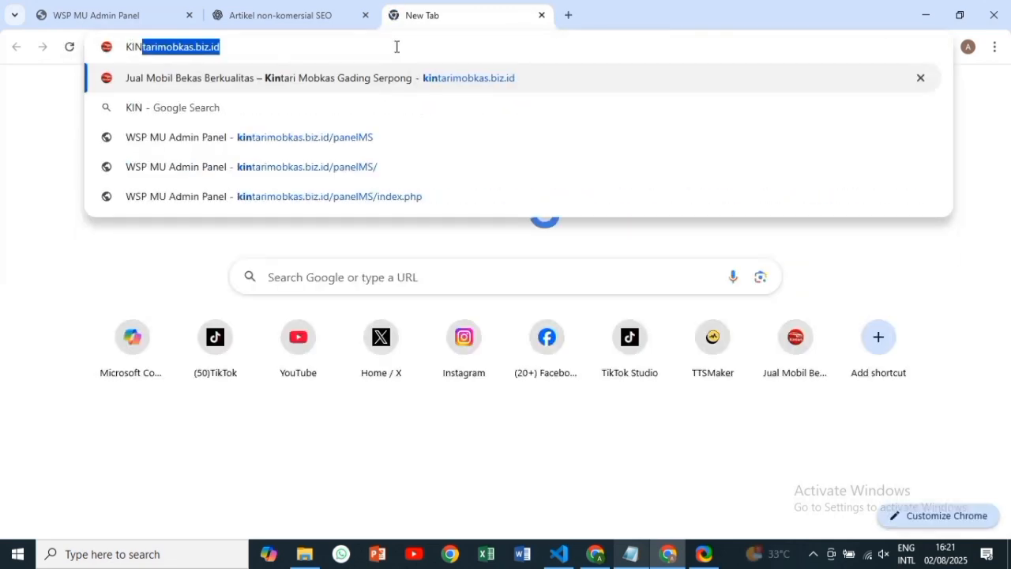
key("Return")
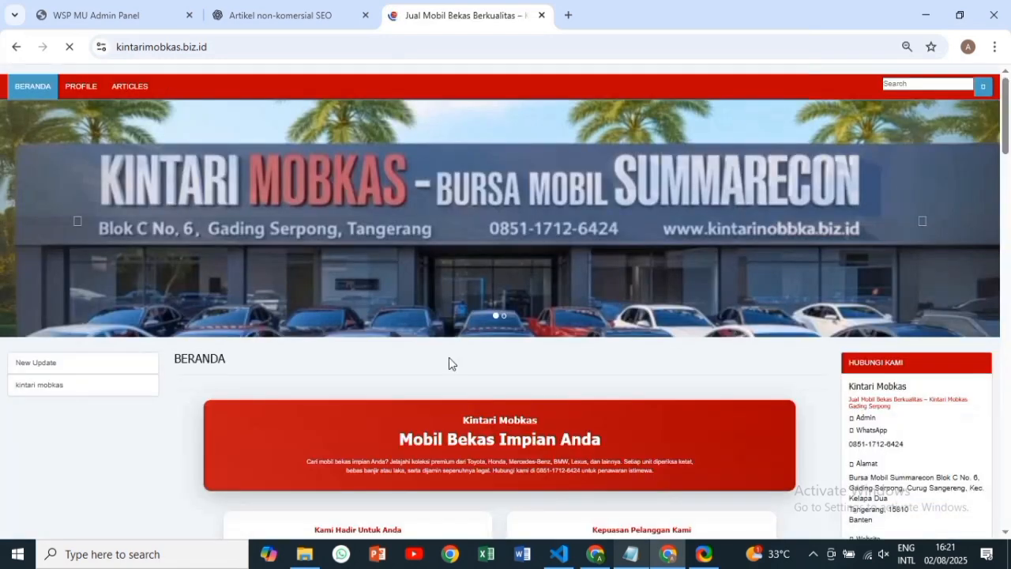
left_click(133, 92)
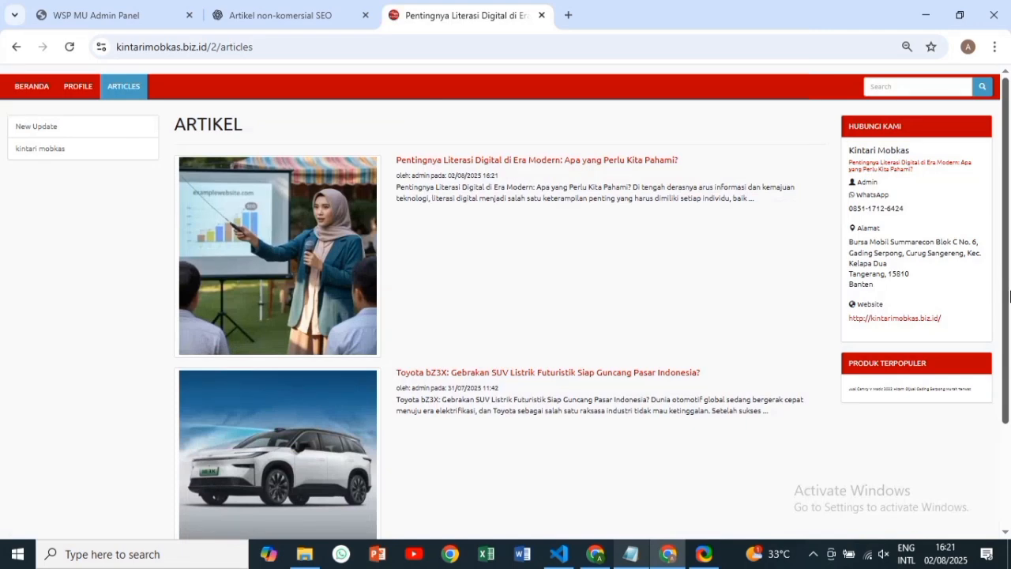
left_click(499, 162)
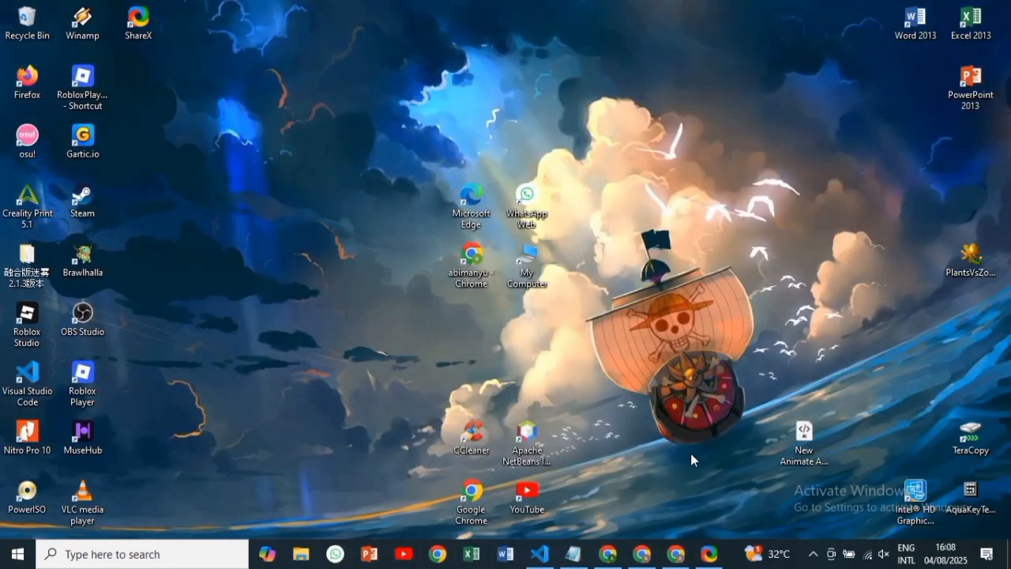
left_click(671, 546)
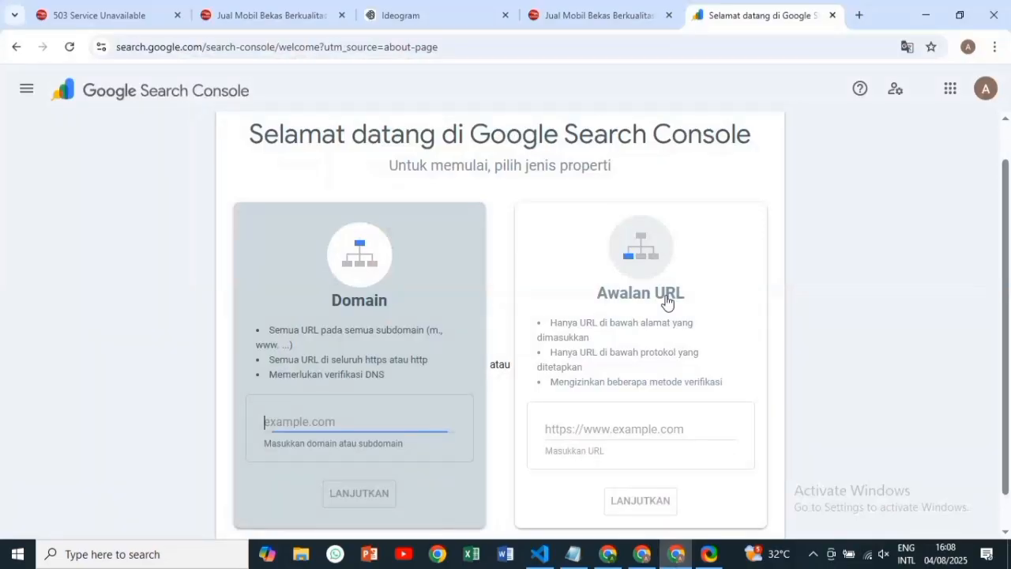
left_click(701, 260)
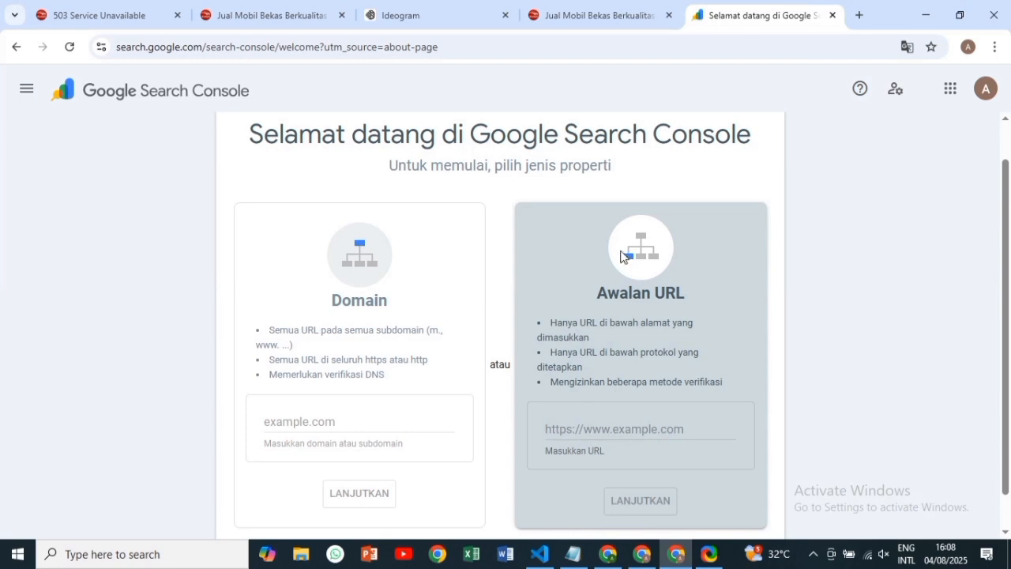
left_click(593, 14)
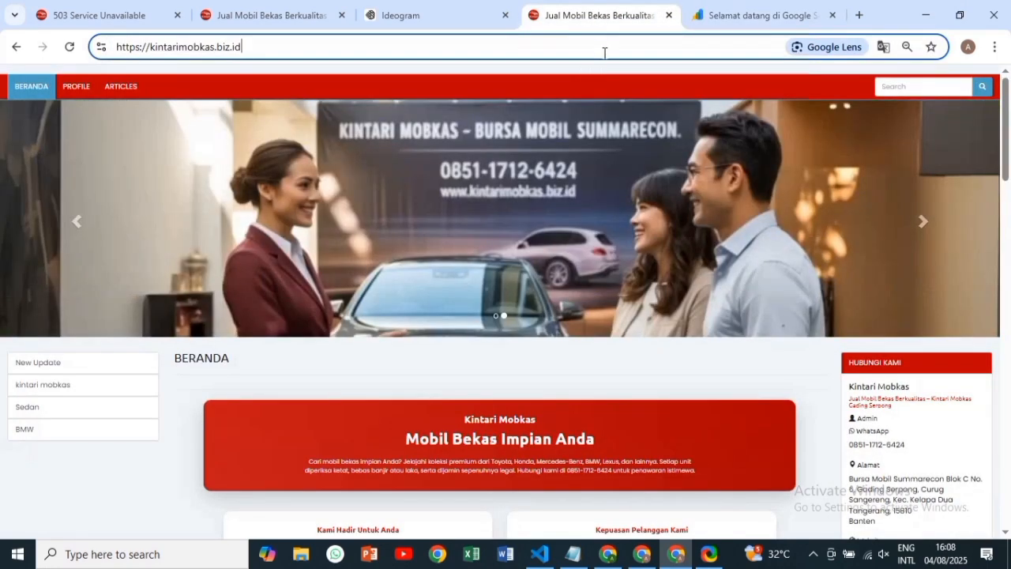
left_click(604, 53)
key("ctrl+c")
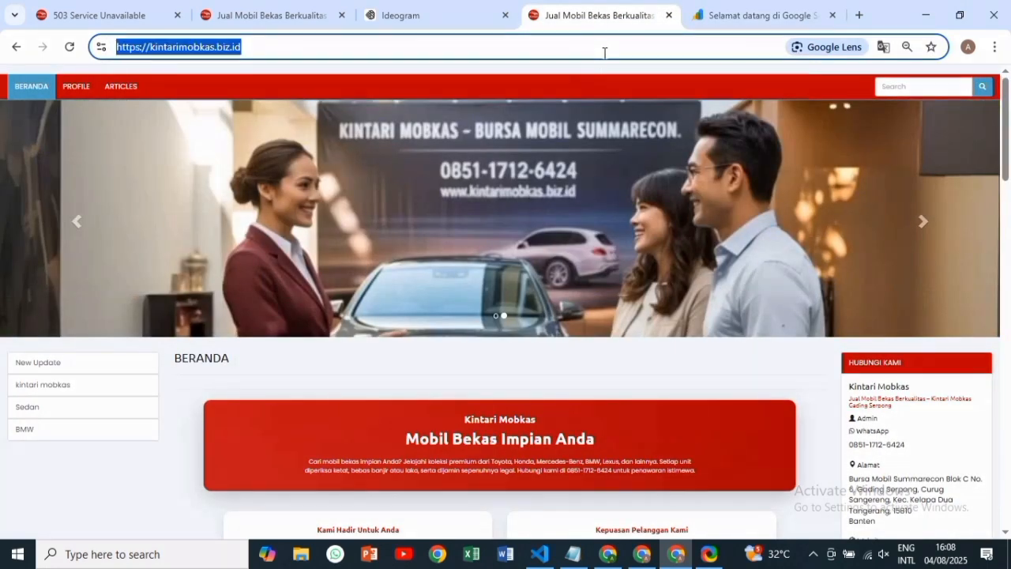
left_click(722, 18)
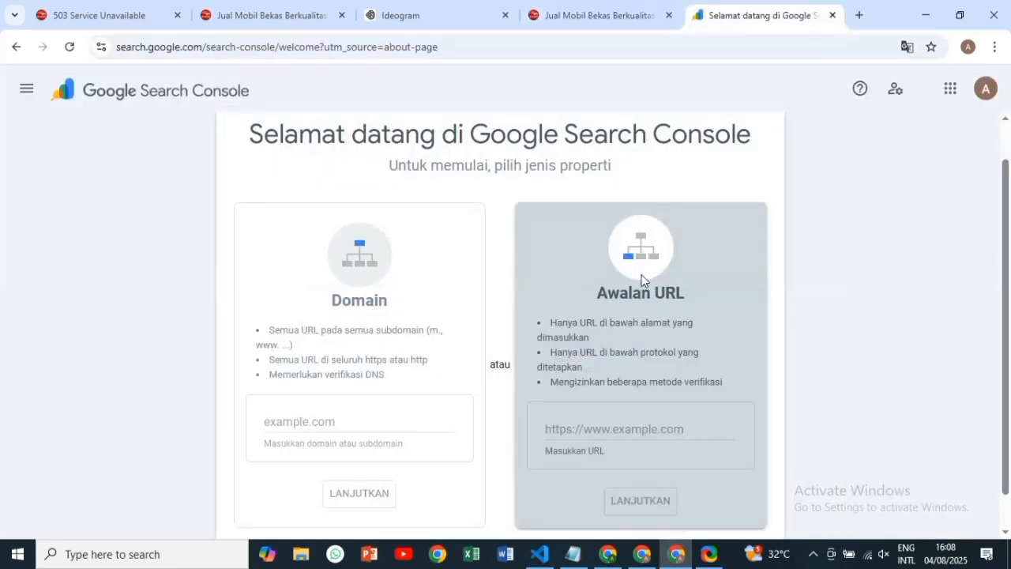
left_click(653, 432)
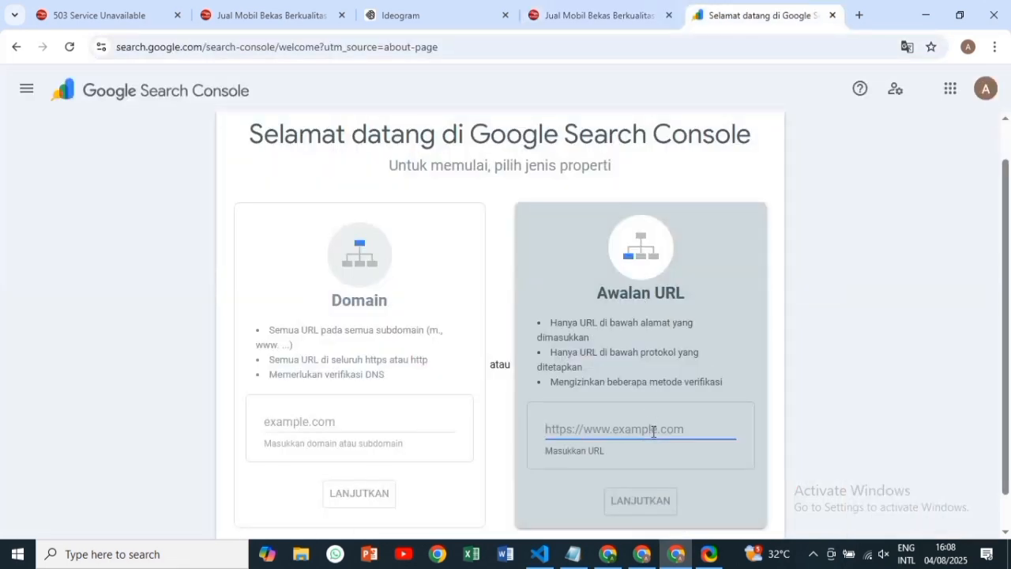
key("ctrl+v")
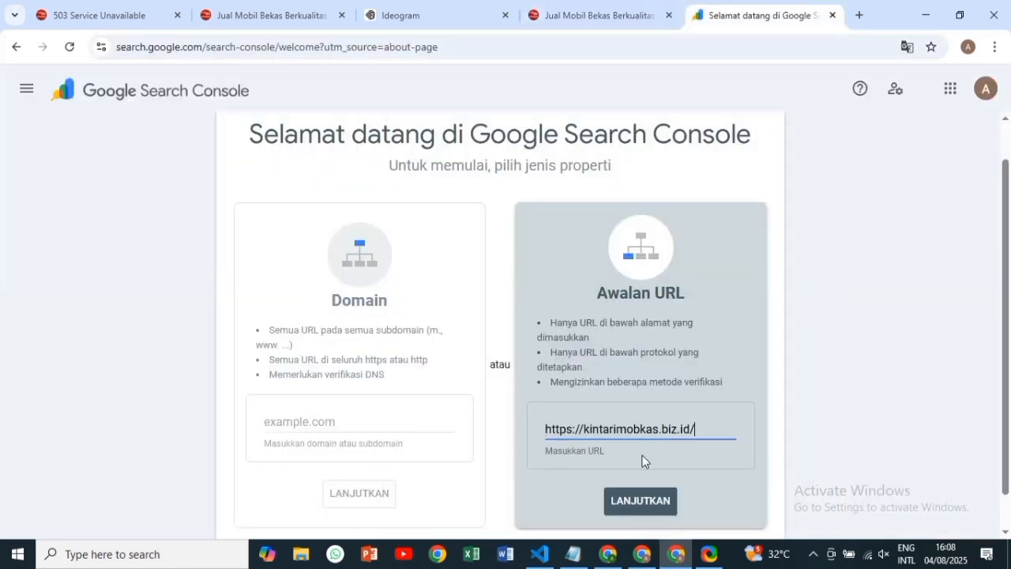
left_click(648, 505)
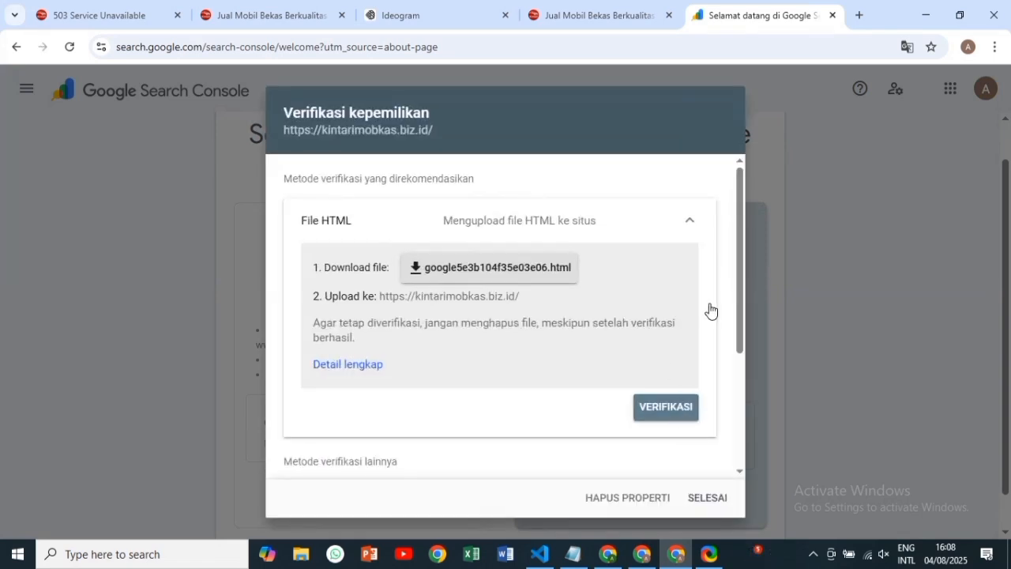
- Expand the Tag HTML verification method for the property and copy its meta tag
left_click_drag(737, 280, 740, 391)
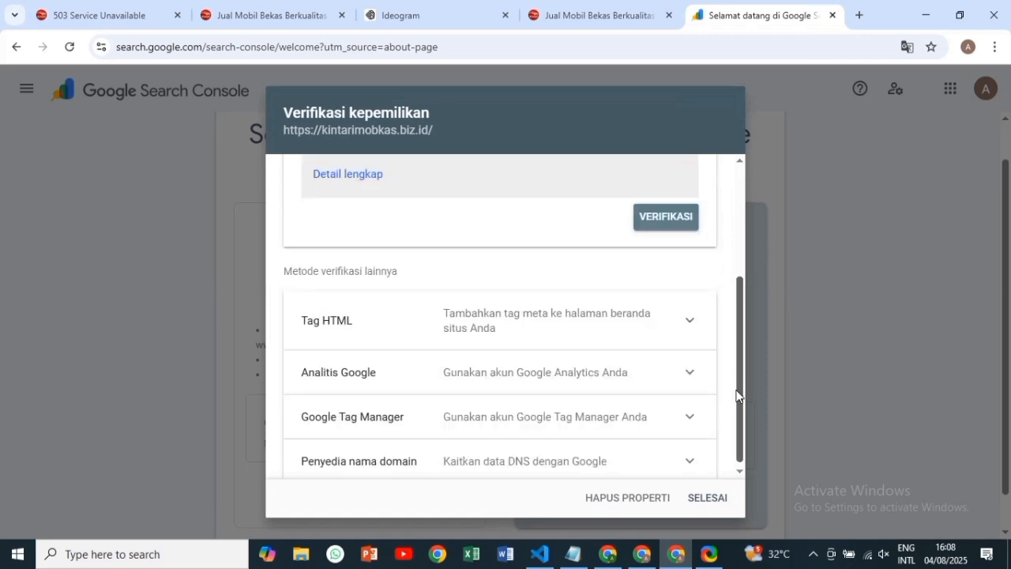
left_click(687, 317)
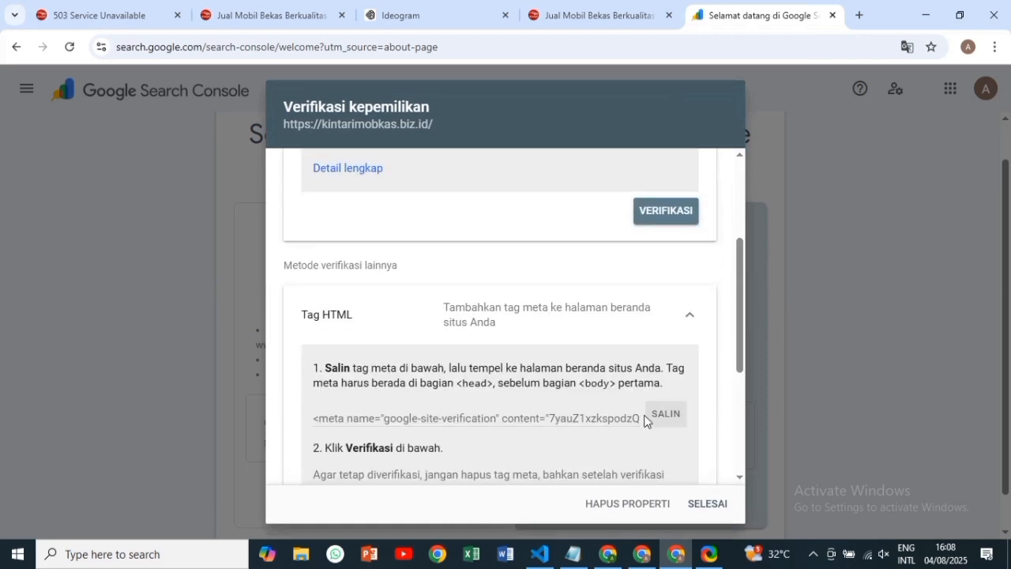
left_click(677, 413)
left_click(564, 14)
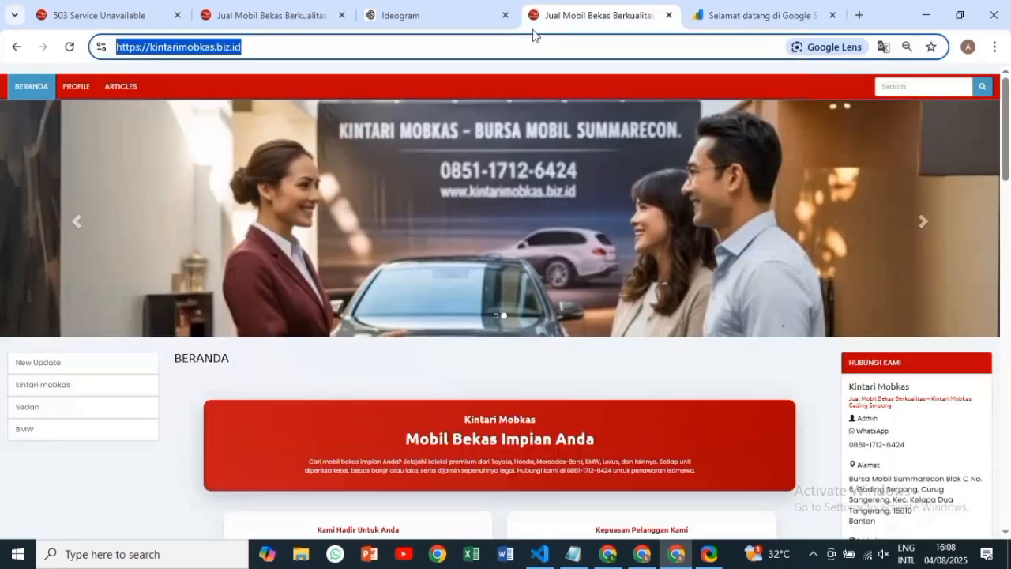
left_click(514, 47)
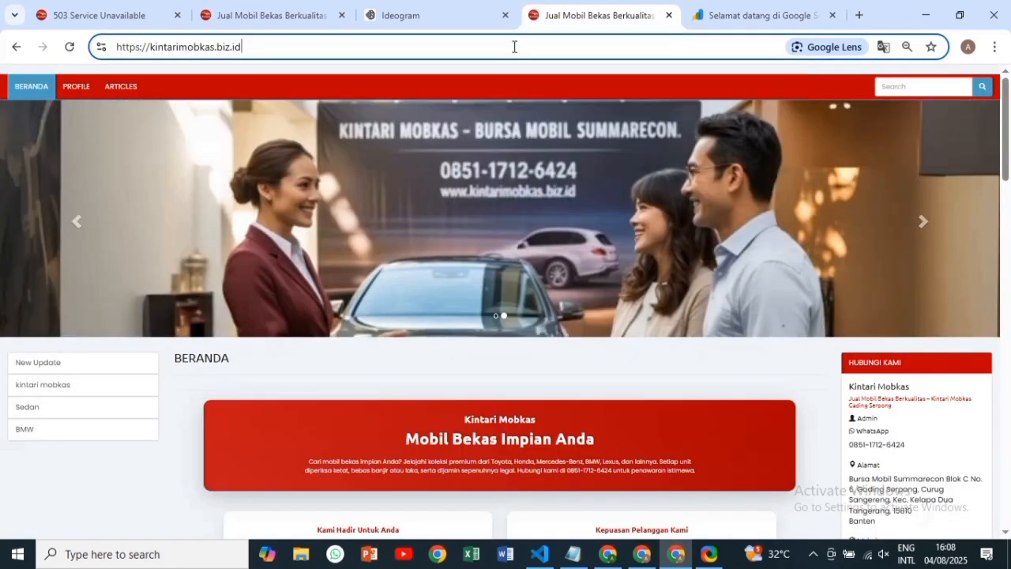
type("/")
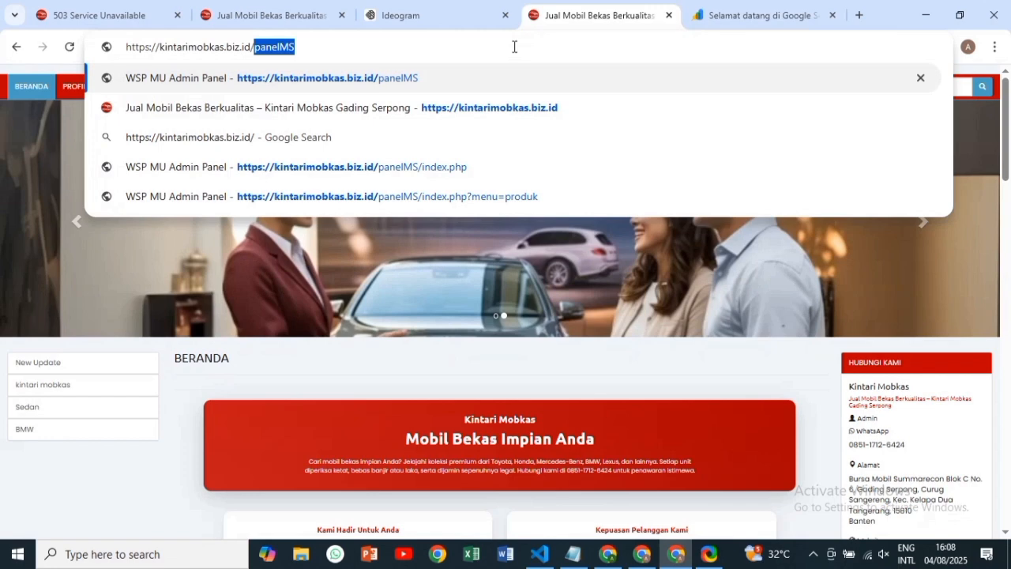
type("pane")
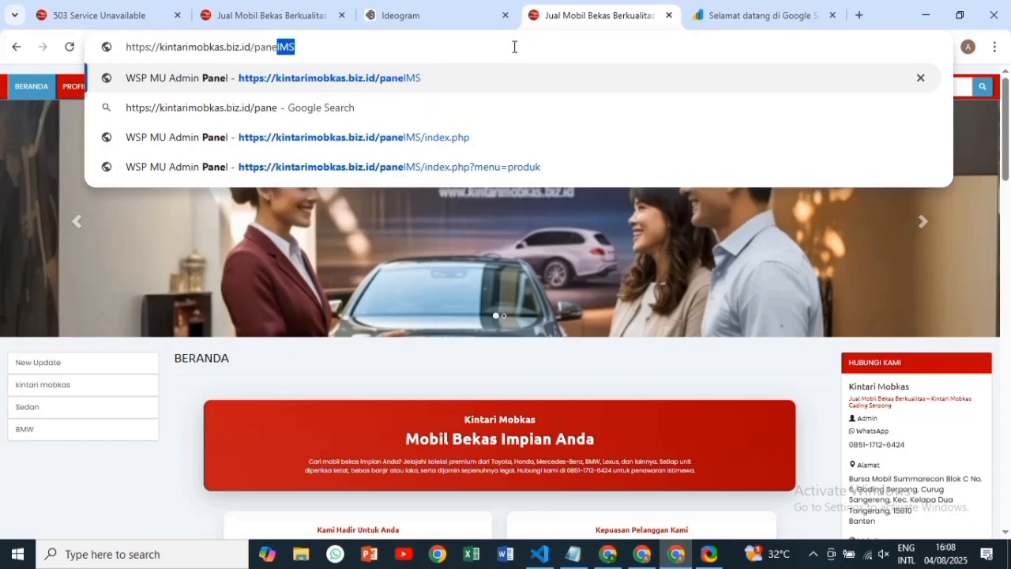
type("lMS")
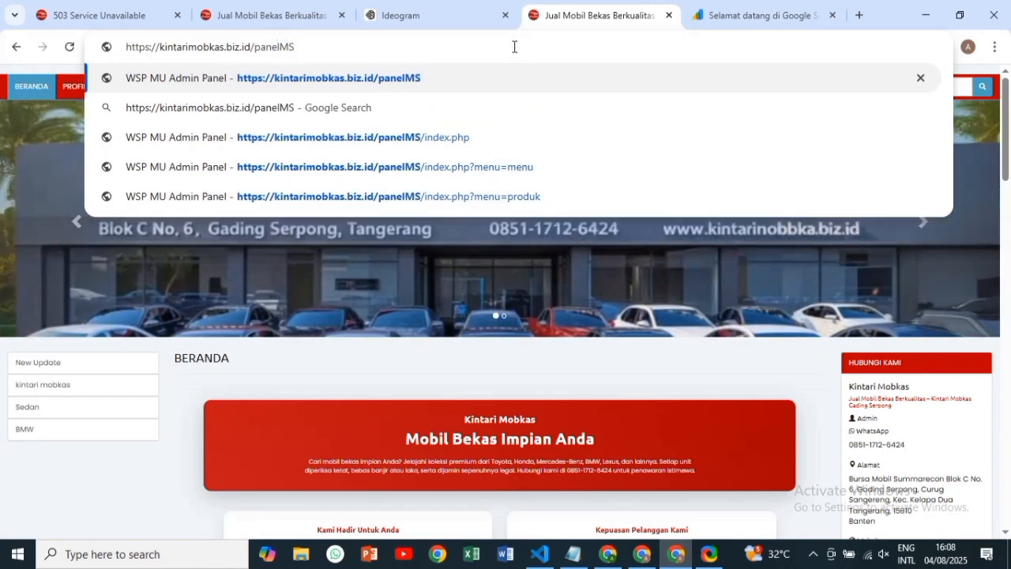
key("Return")
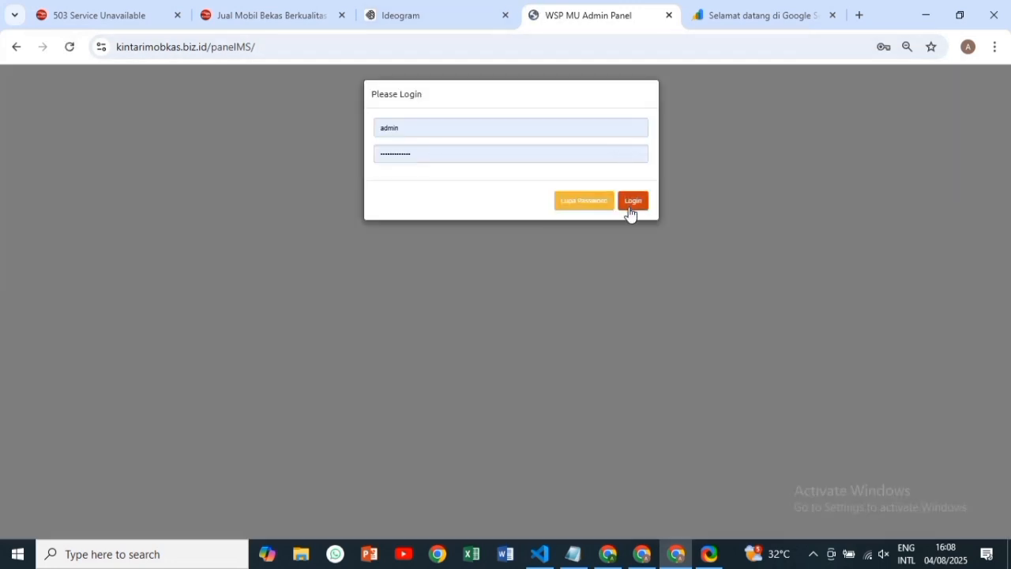
left_click(630, 208)
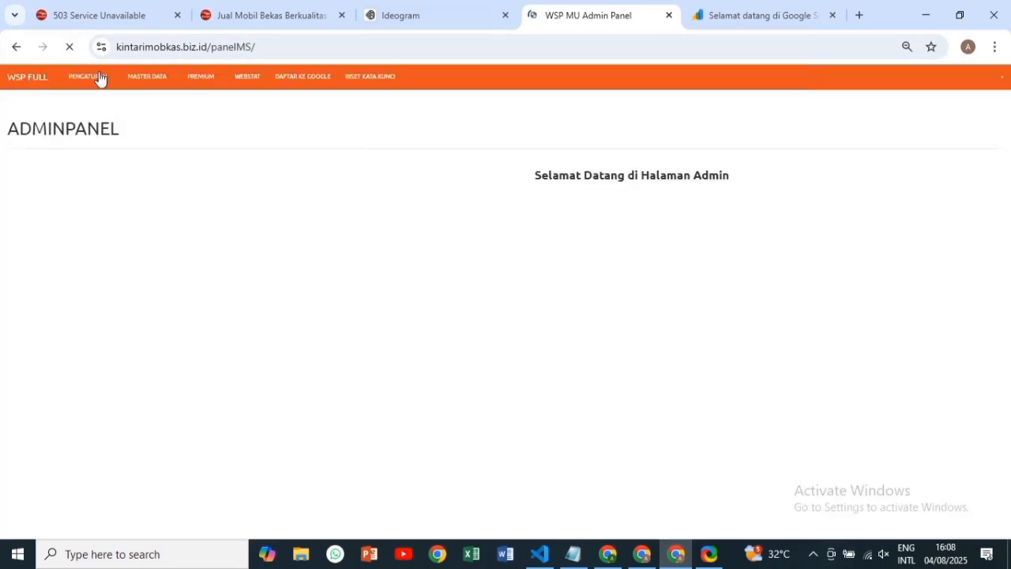
- In Meta SEO Utama, insert the copied google-site-verification meta tag below the Content-Type line of Meta Pendukung and submit the settings
left_click(96, 82)
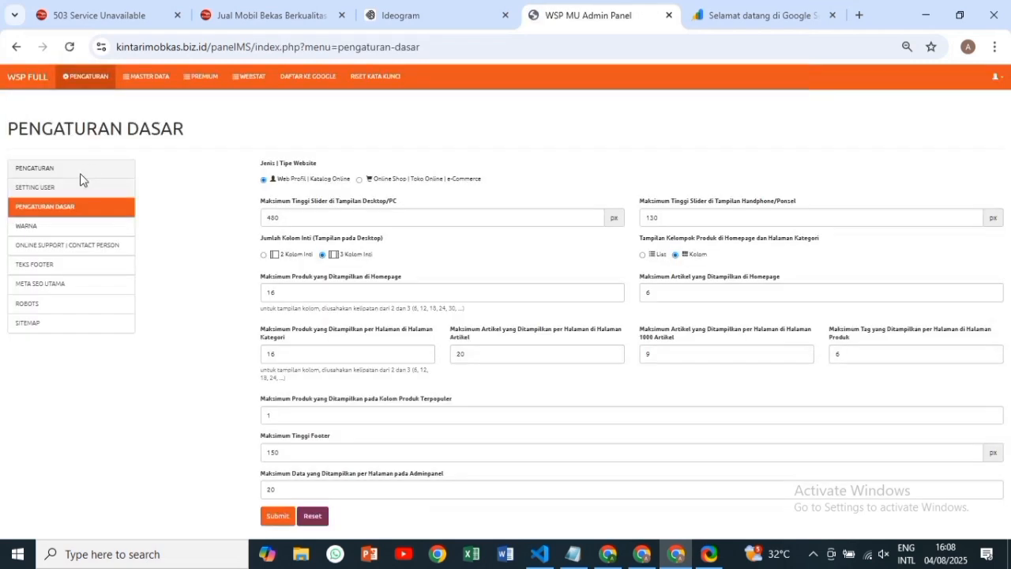
left_click(80, 286)
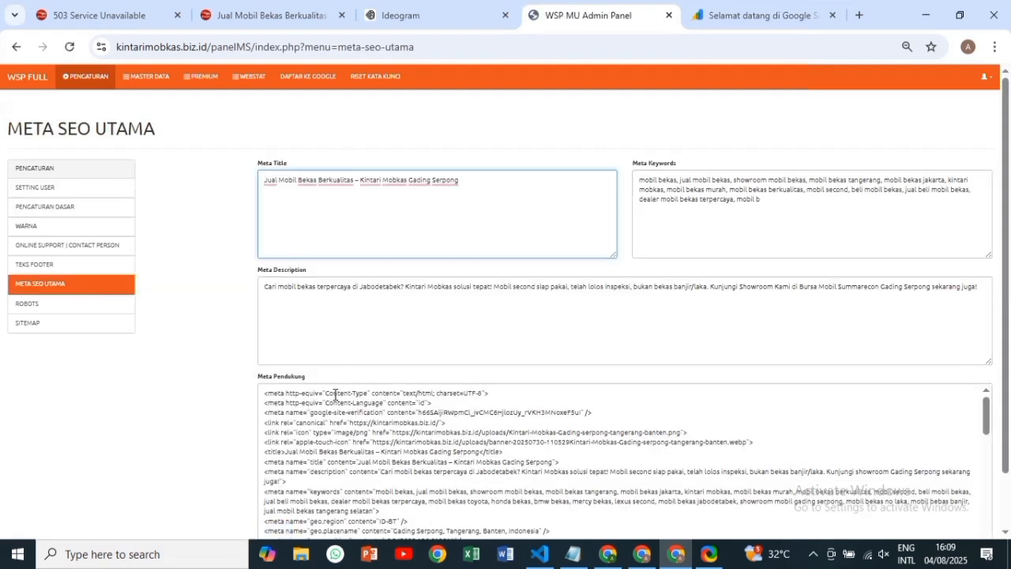
left_click(487, 392)
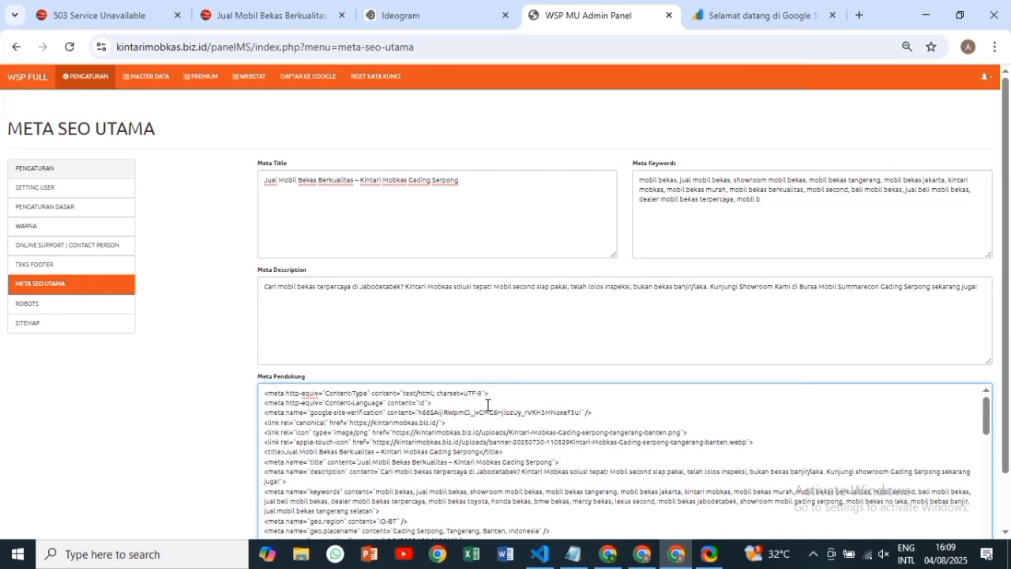
type("<meta name=\"google-site-verification\" content=\"7yauZ1xzkspodzQ4Yya66i4m3i1eE4sTdPOr3cXIDmY\" />")
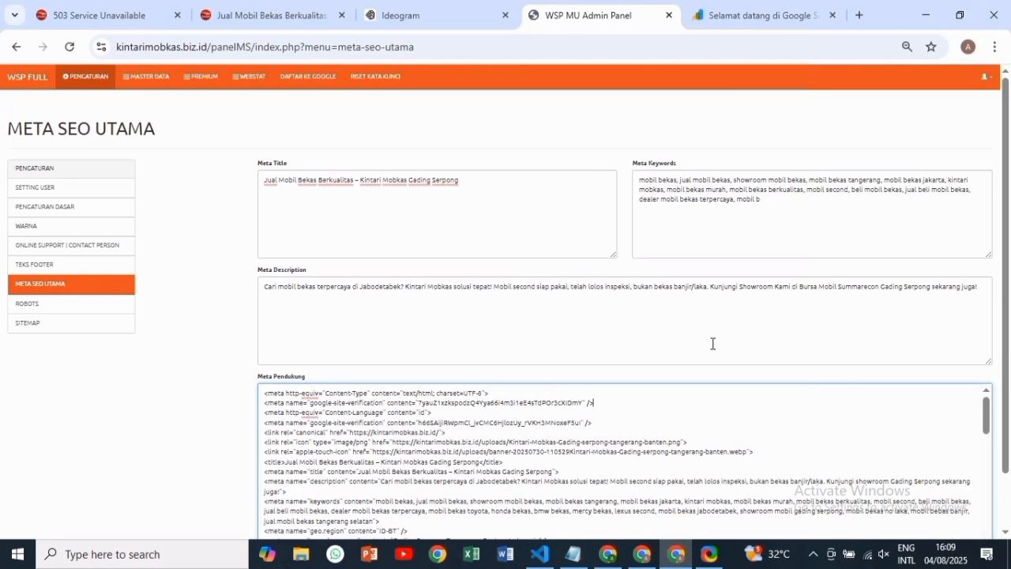
scroll(712, 344, "down", 1)
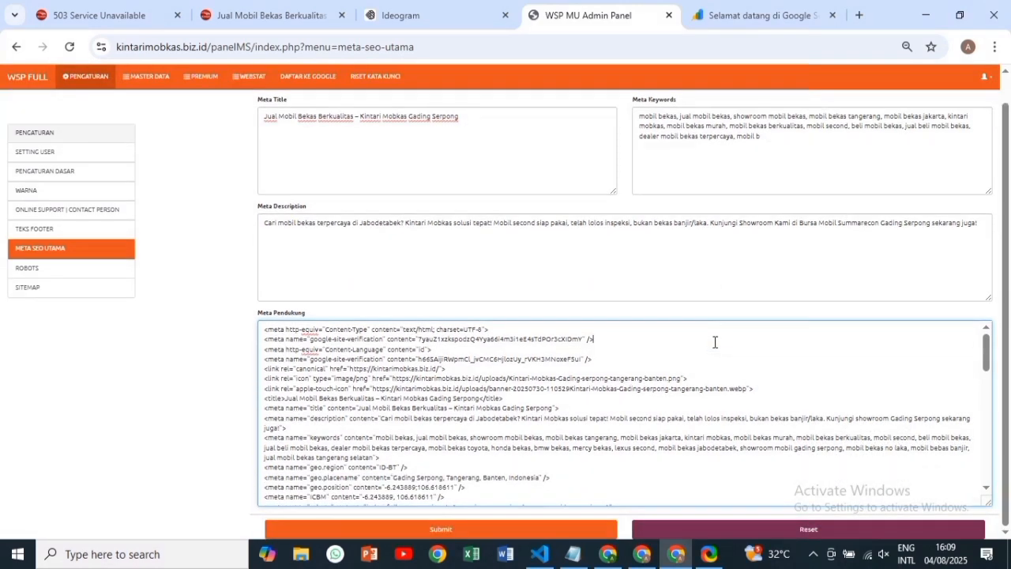
left_click(553, 527)
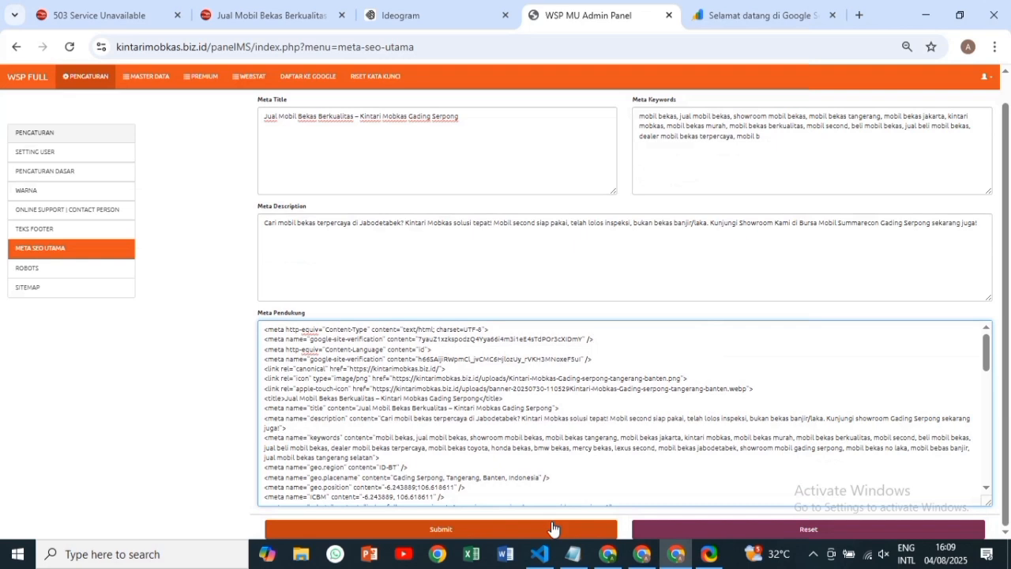
left_click(553, 528)
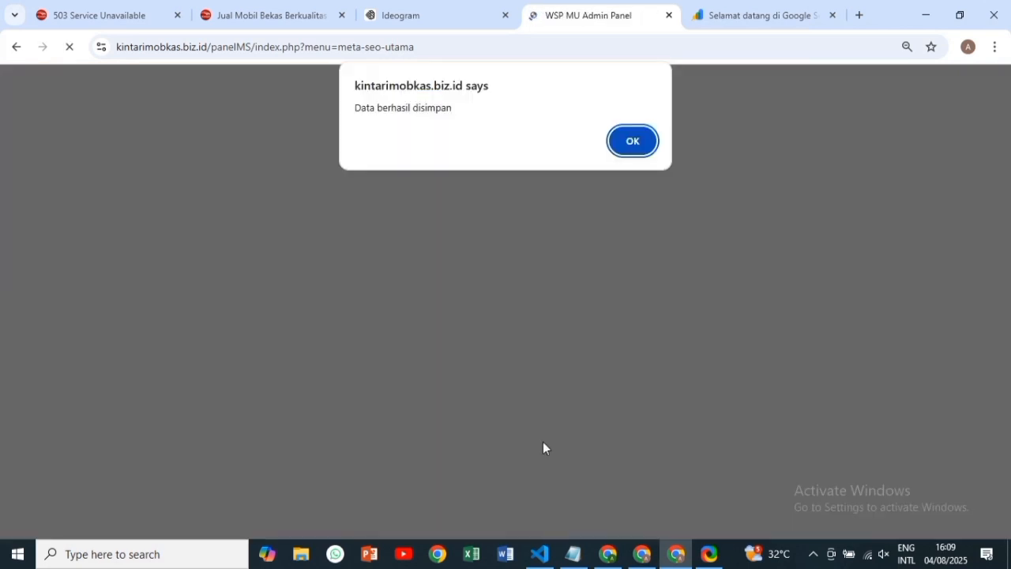
left_click(633, 140)
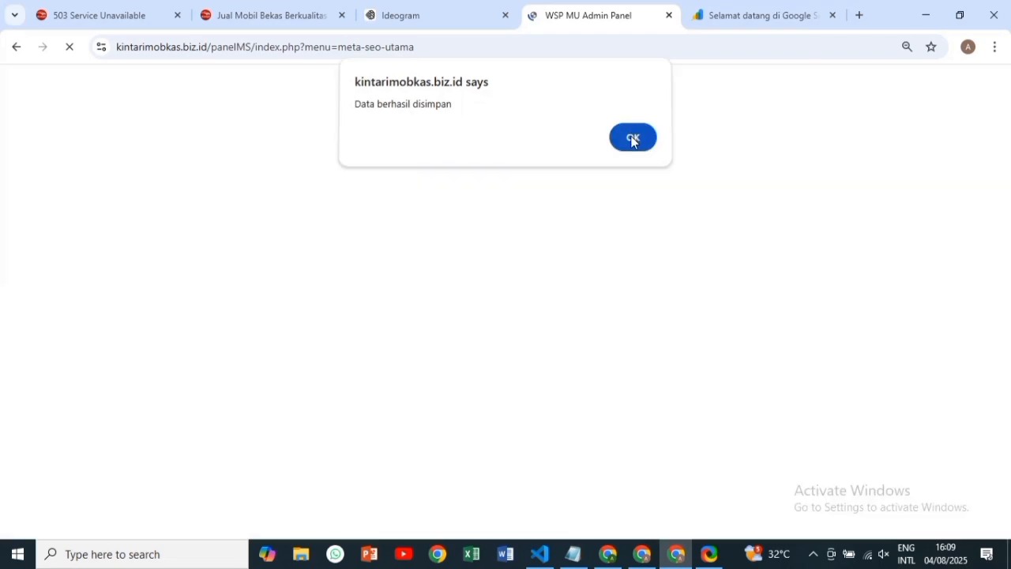
- Return to Google Search Console, verify ownership with the Tag HTML method and open the property
left_click(739, 13)
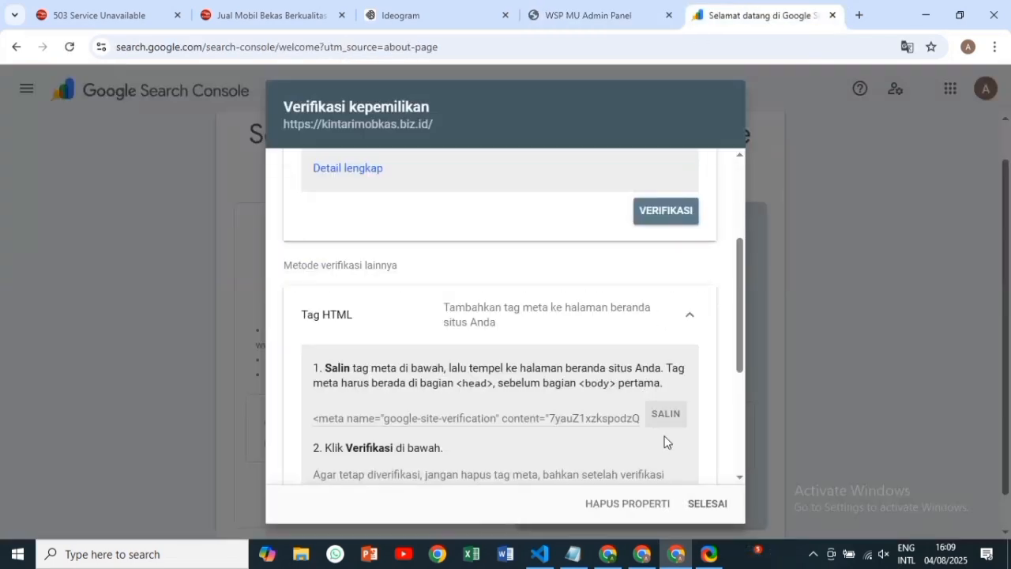
left_click_drag(742, 323, 740, 383)
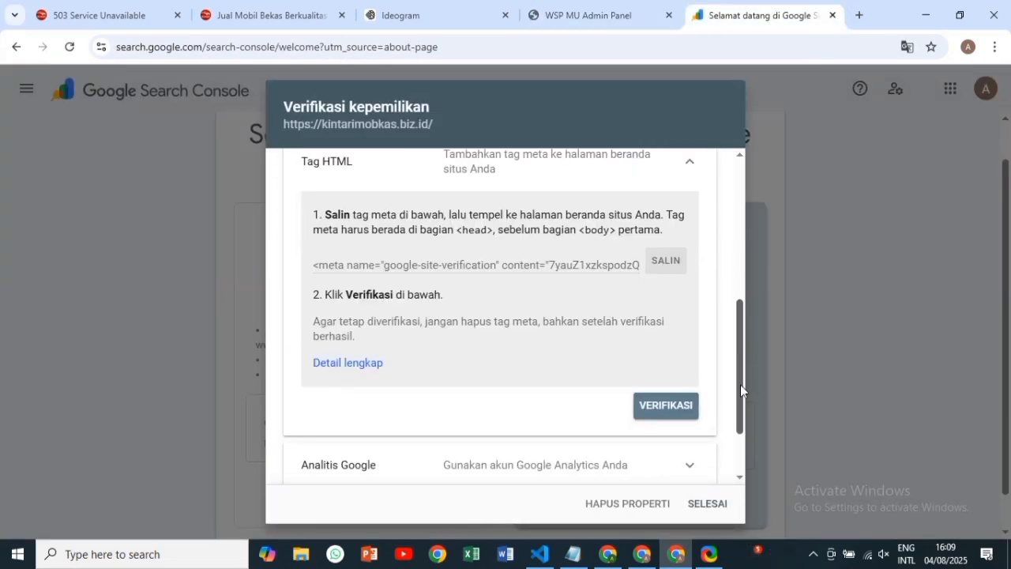
left_click(661, 416)
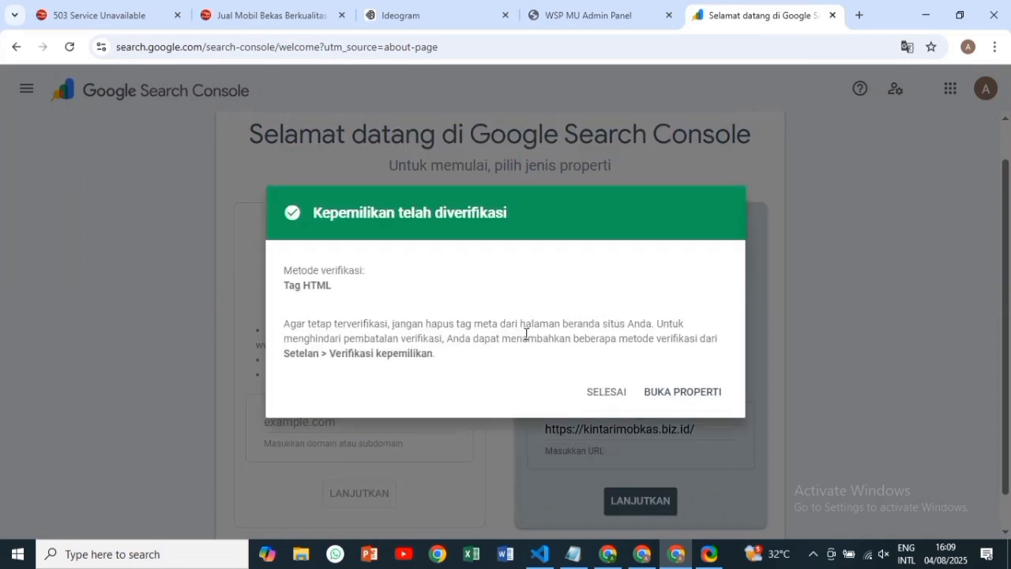
left_click(686, 393)
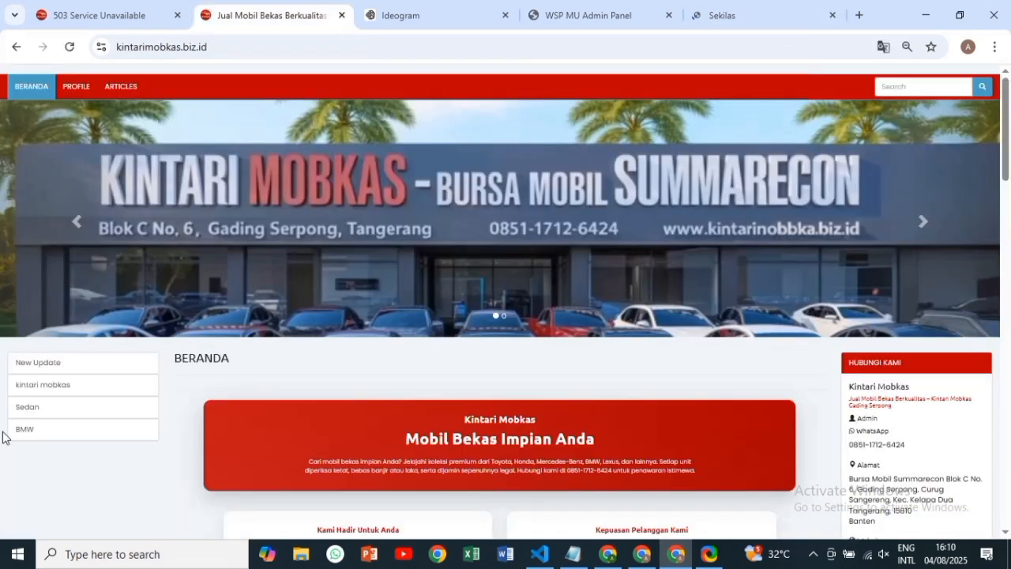
- On the public site, open the red Mazda CX-5 2019 product from the New Update category and copy its page URL
left_click(63, 368)
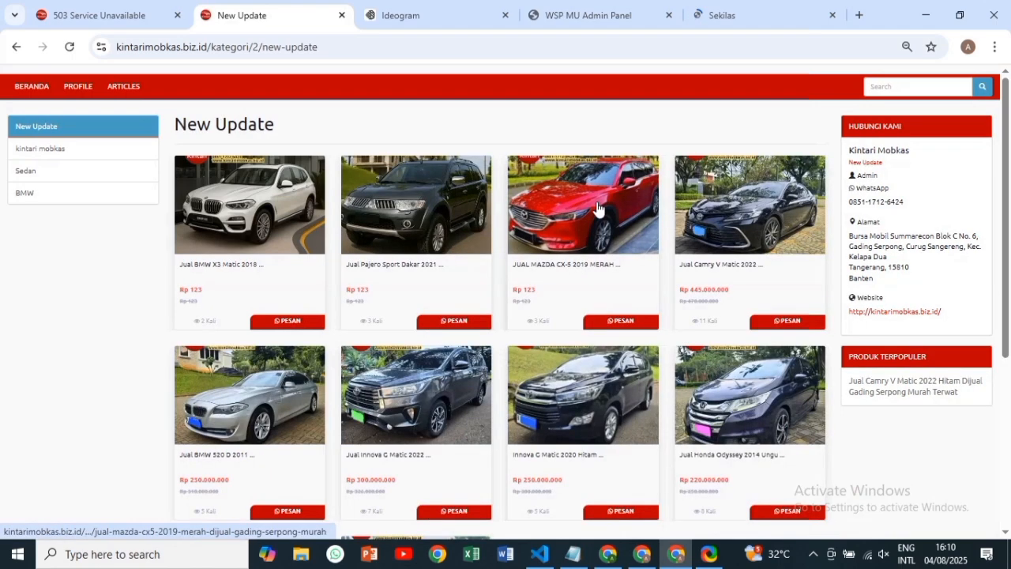
left_click(531, 183)
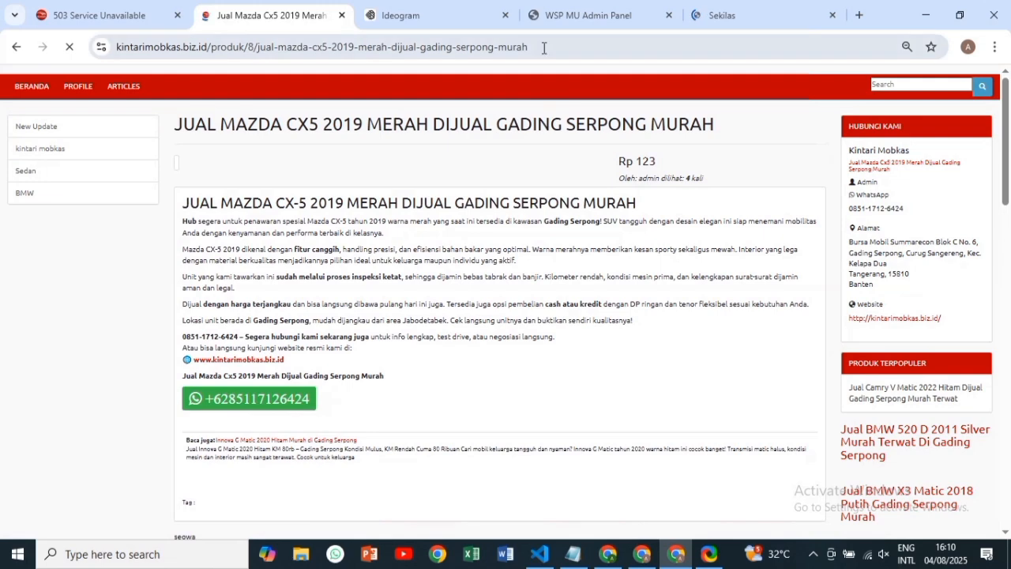
left_click(543, 47)
key("ctrl+c")
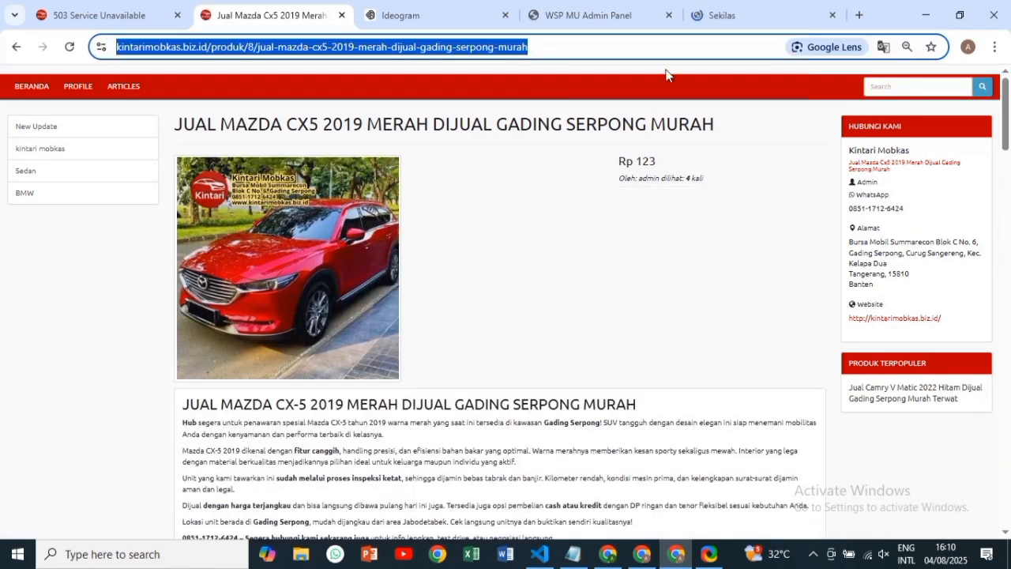
- Switch to Google Search Console and inspect the copied Mazda CX-5 product URL
left_click(560, 12)
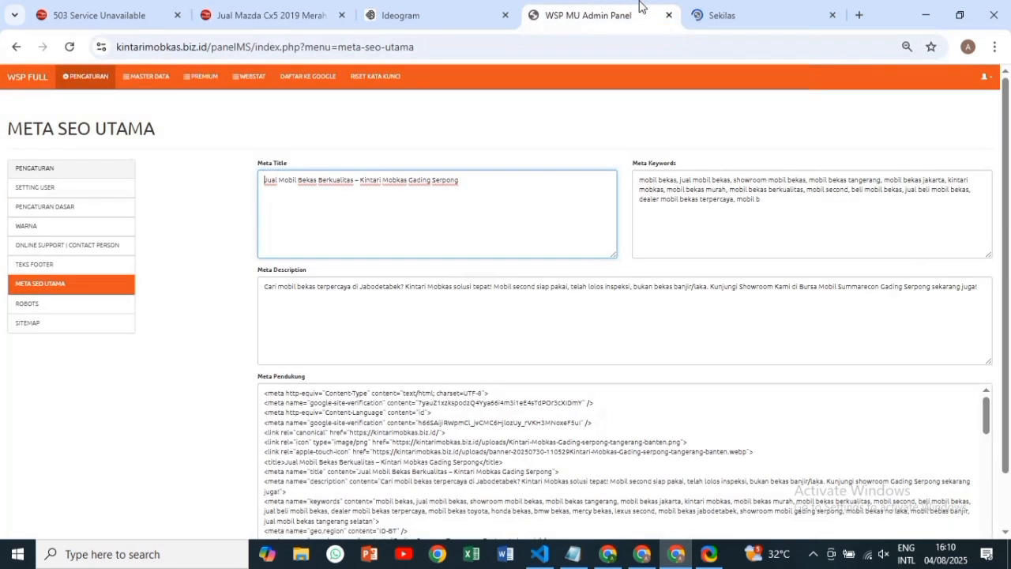
left_click(734, 14)
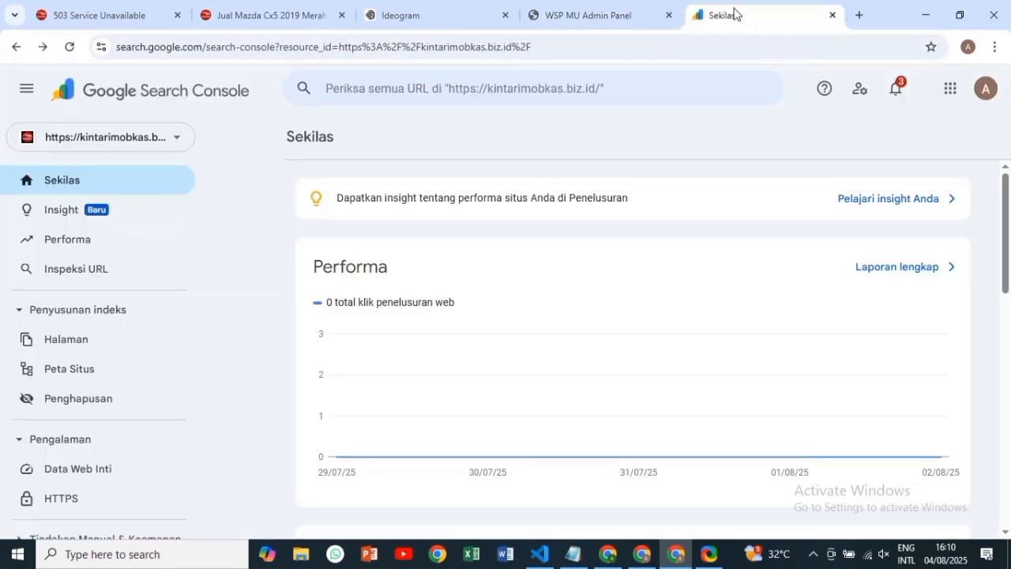
left_click(622, 101)
key("ctrl+v")
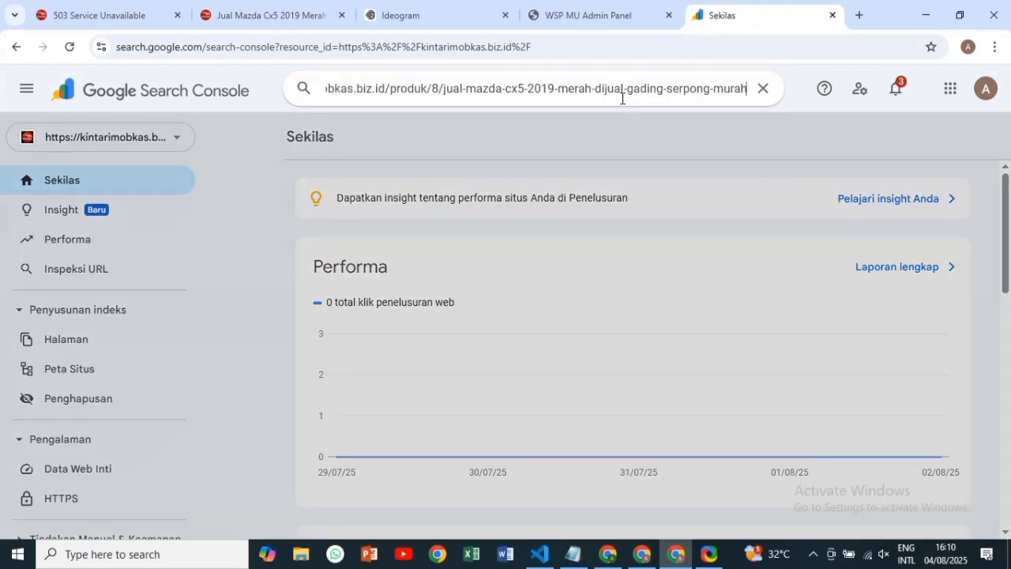
key("Return")
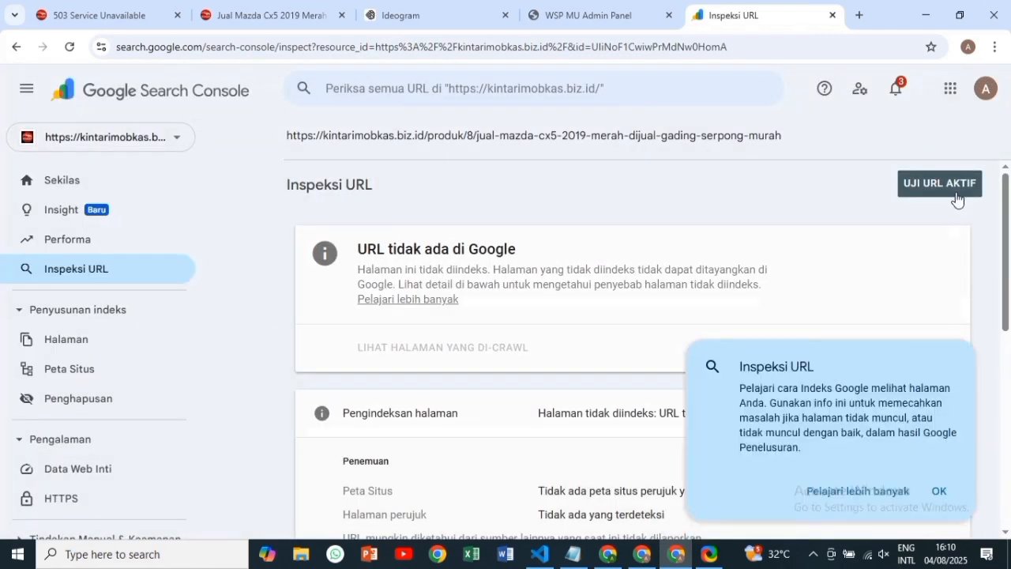
- Run the live test on the Mazda product URL, request its indexing and dismiss the confirmation
left_click(954, 189)
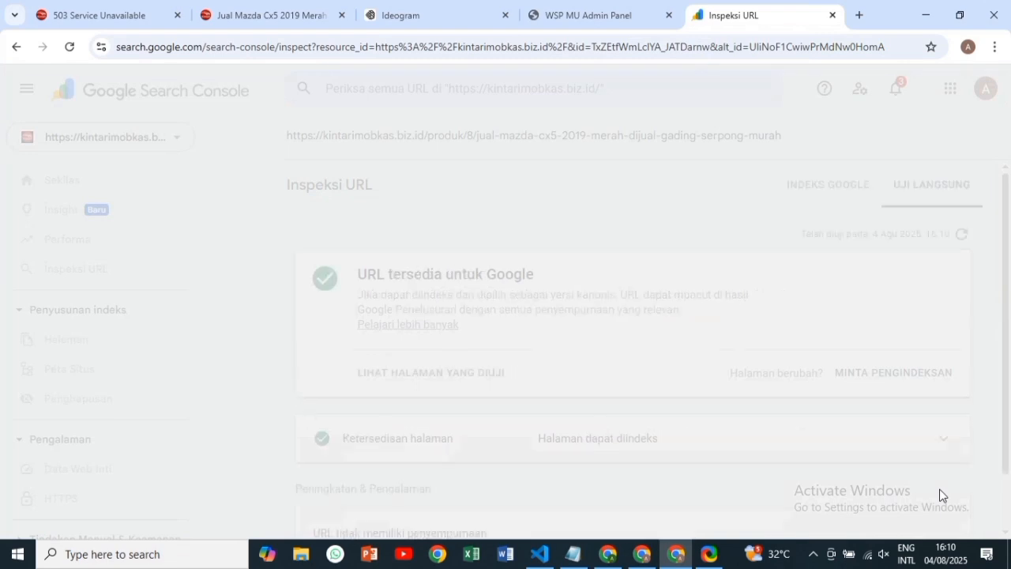
left_click(940, 491)
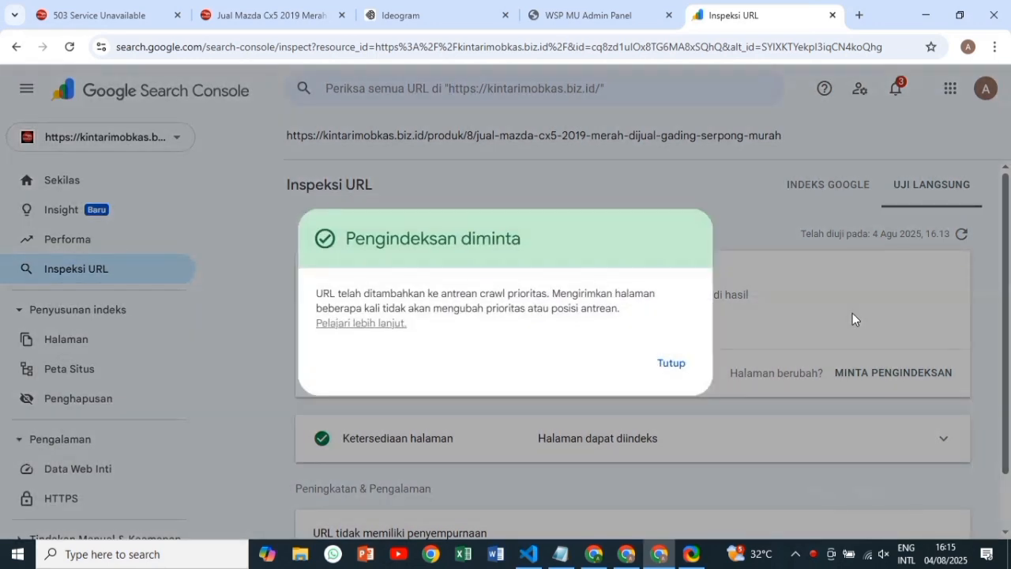
left_click(670, 364)
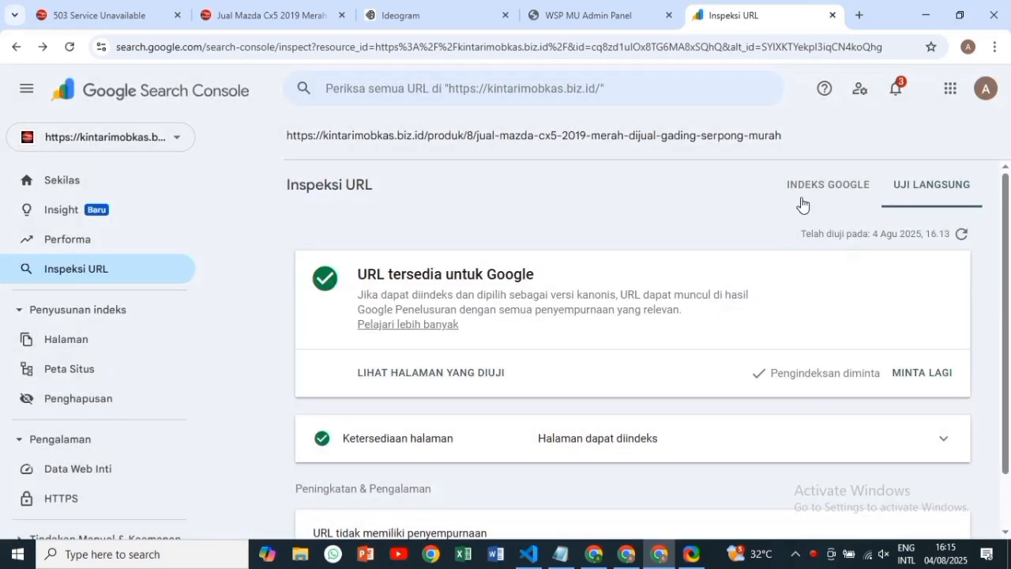